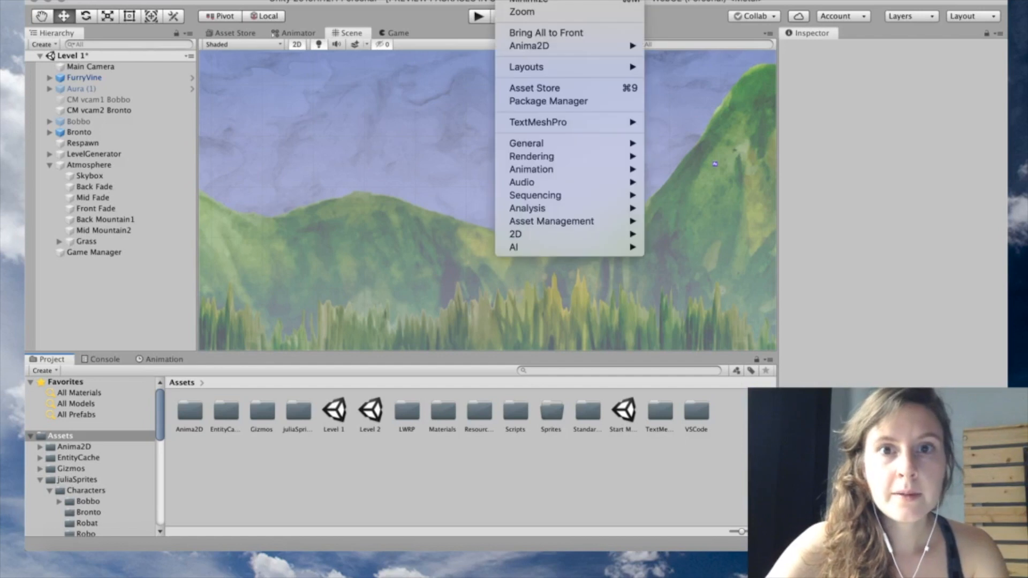
Open the Package Manager's package list and filter it to show all available packages
click(548, 100)
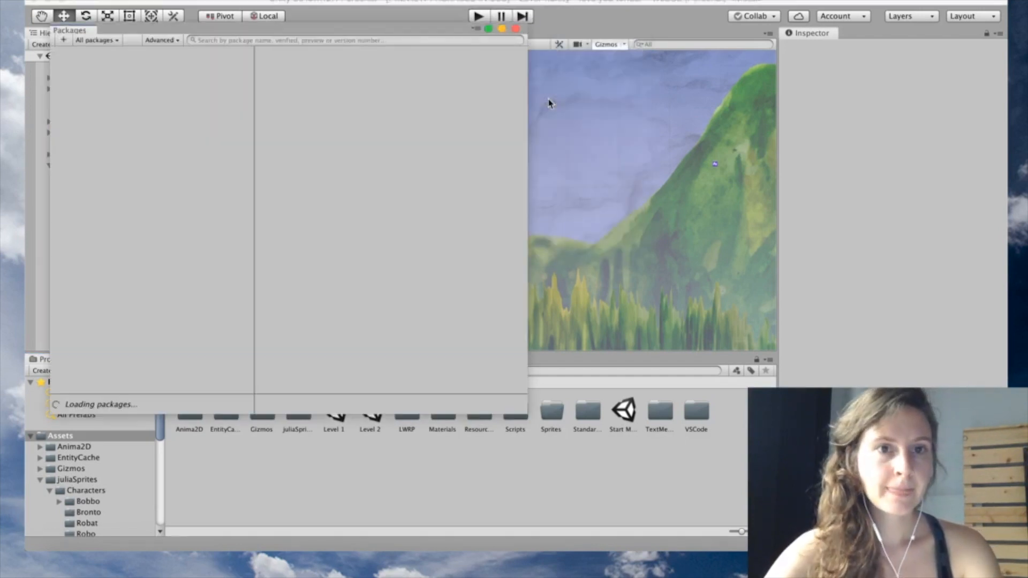
drag(431, 34, 634, 51)
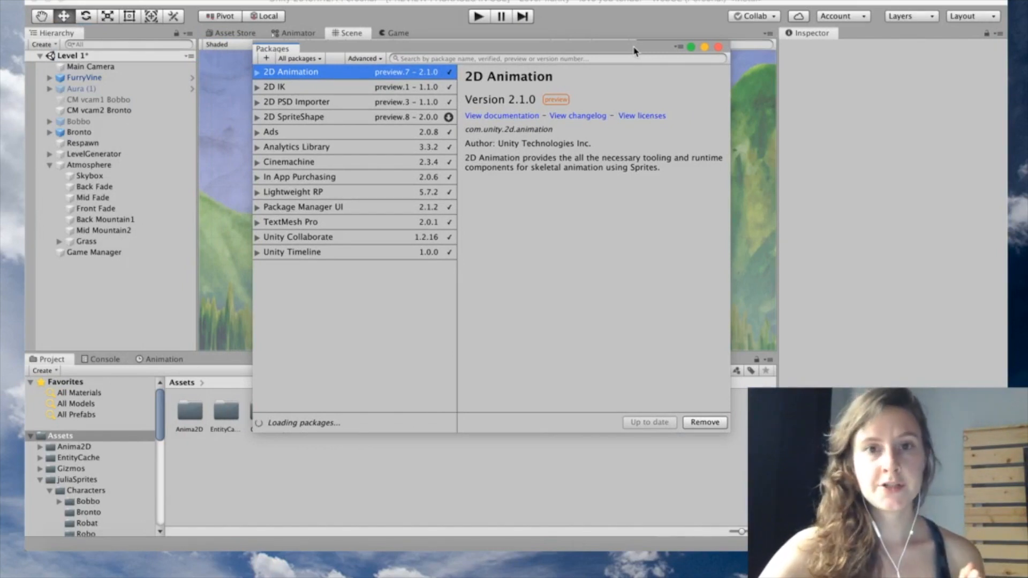
click(305, 59)
click(316, 61)
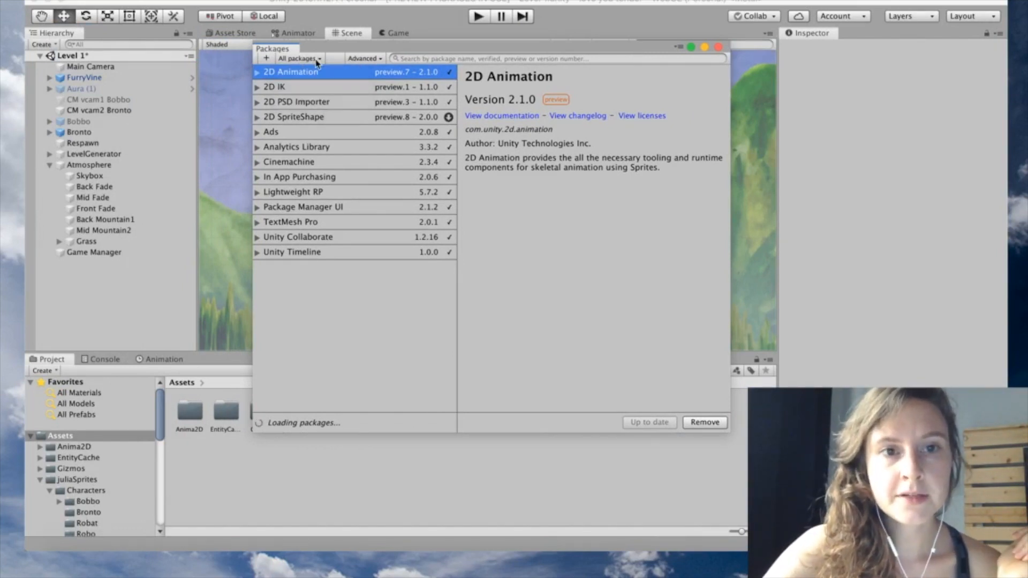
click(316, 62)
click(309, 67)
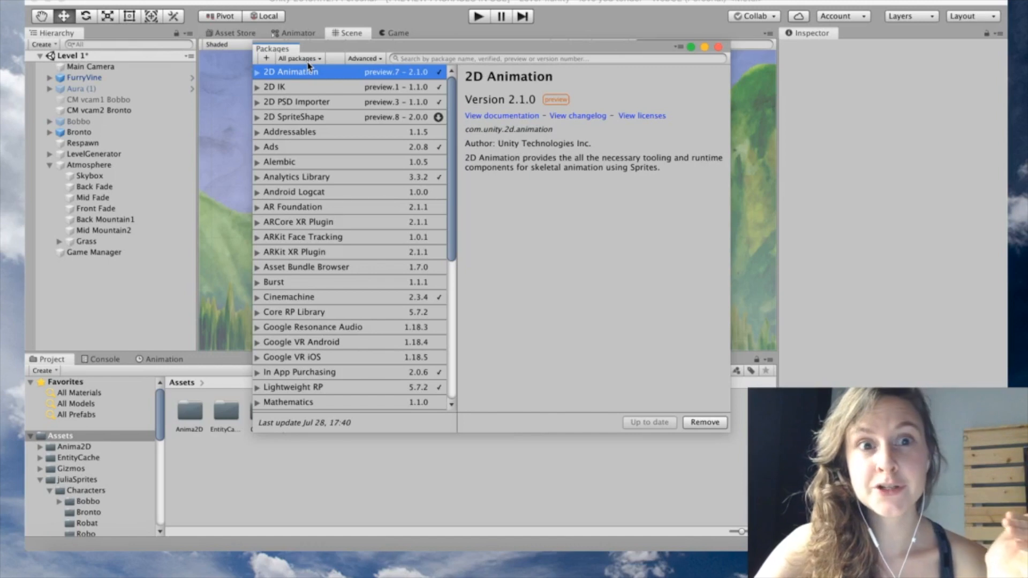
Toggle preview packages and review the 2D IK and 2D PSD Importer packages
click(382, 59)
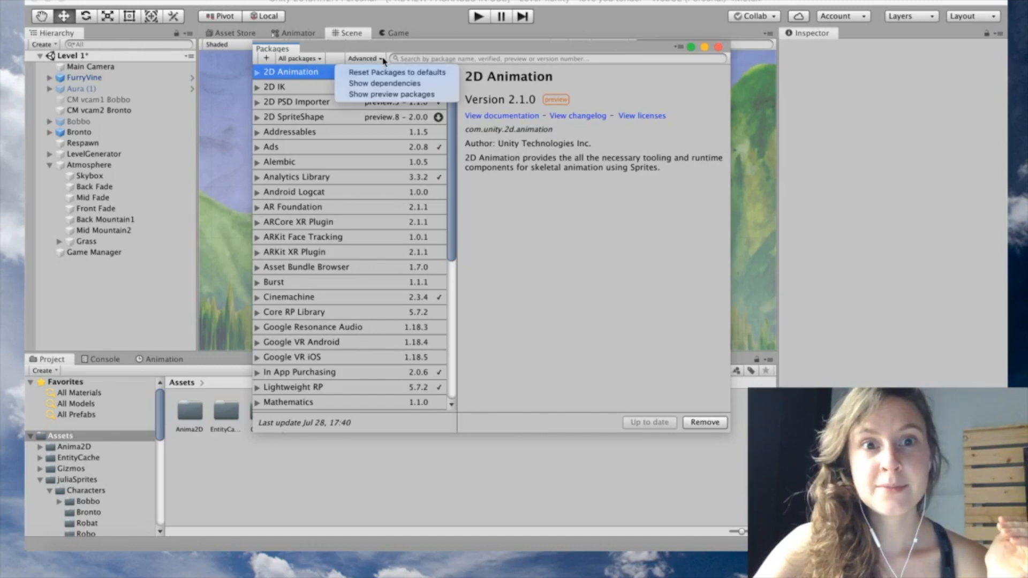
click(399, 94)
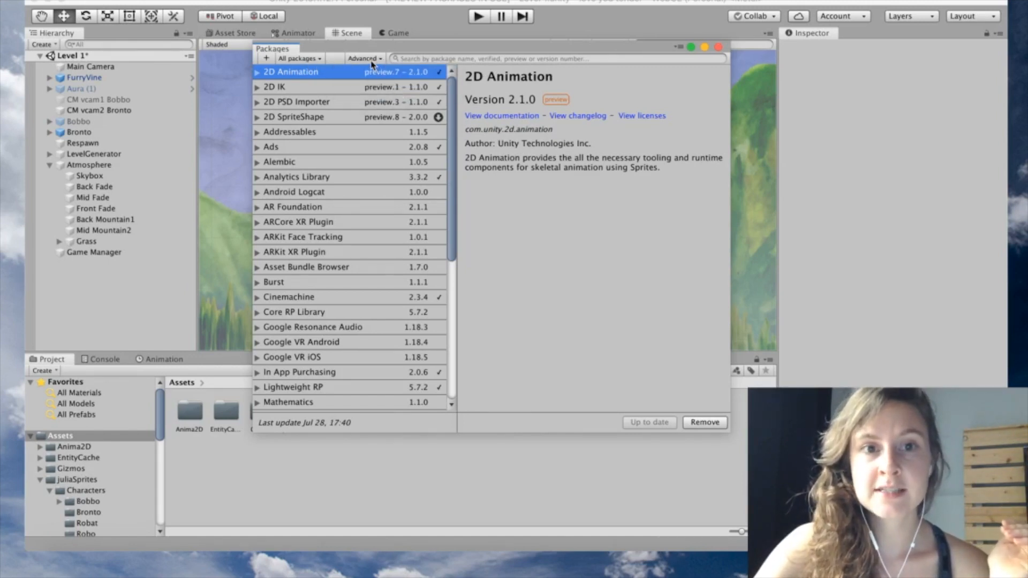
click(372, 60)
click(387, 94)
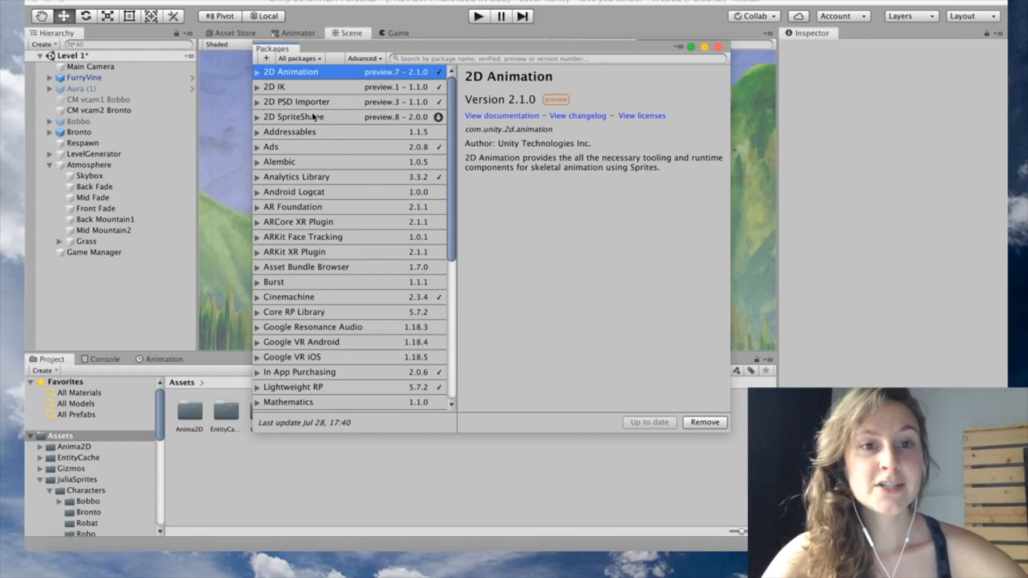
click(287, 89)
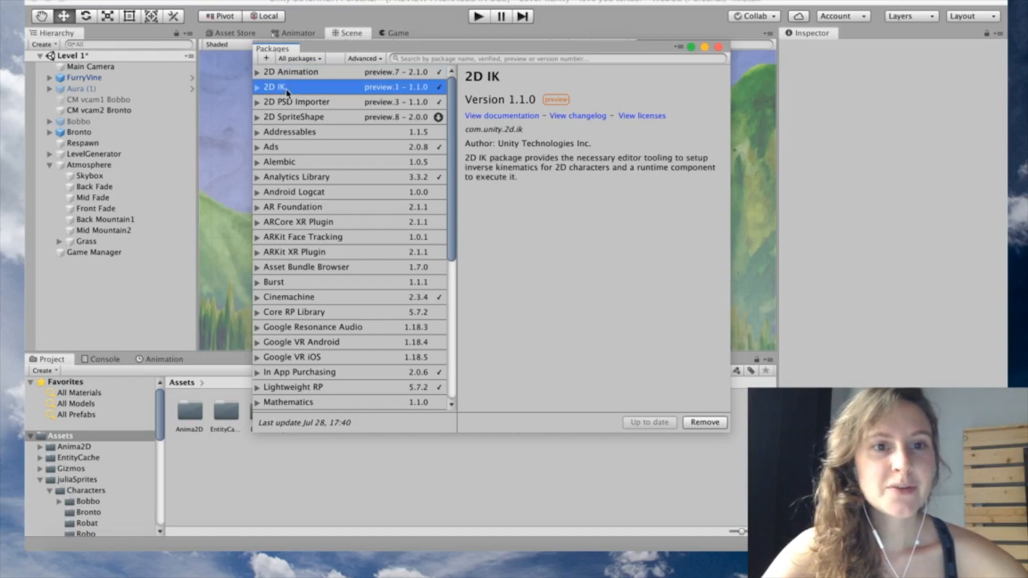
click(334, 104)
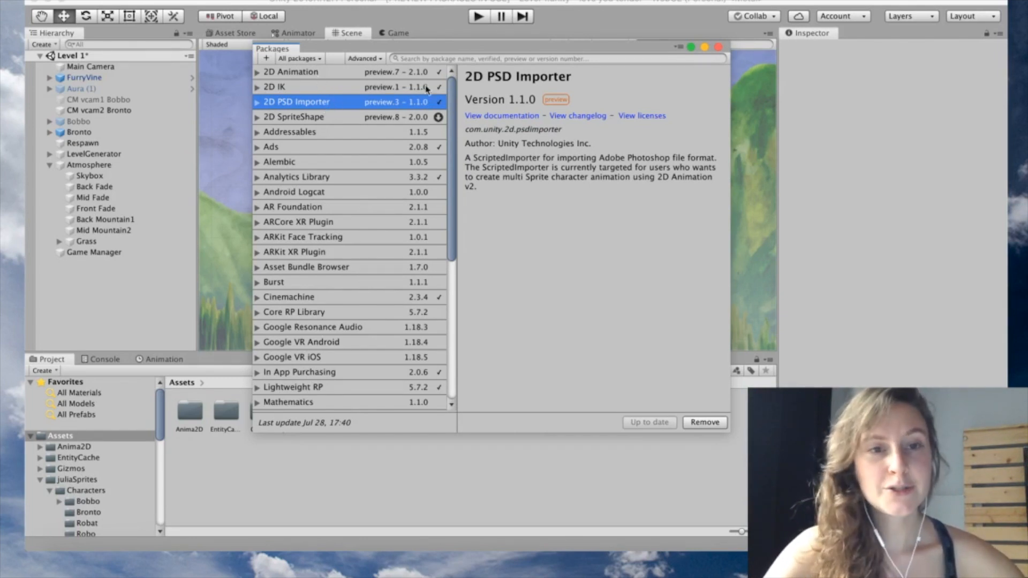
click(719, 47)
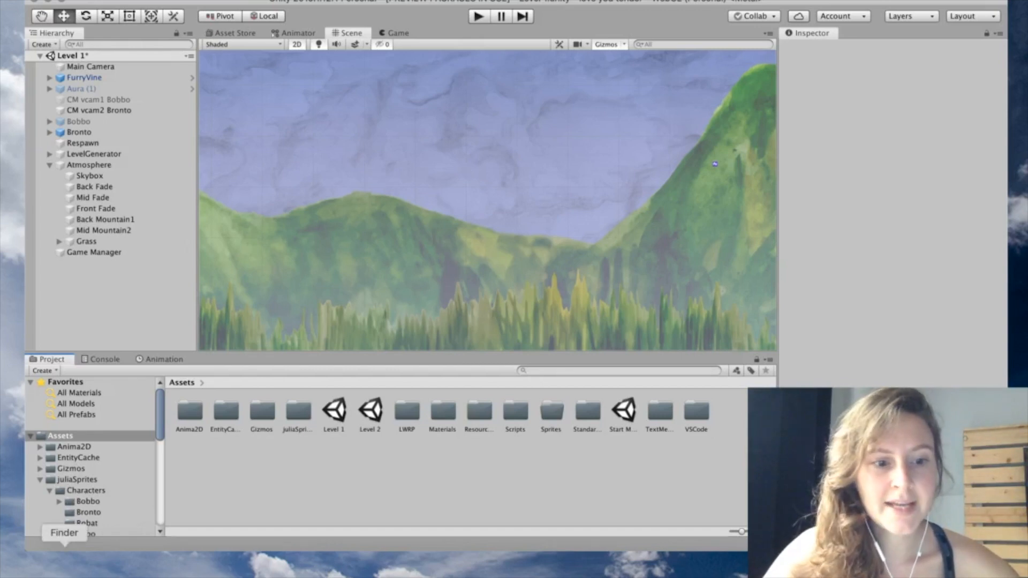
Import flora spiresheet.png from Finder's M9 Arts folder into Assets and select it
click(64, 559)
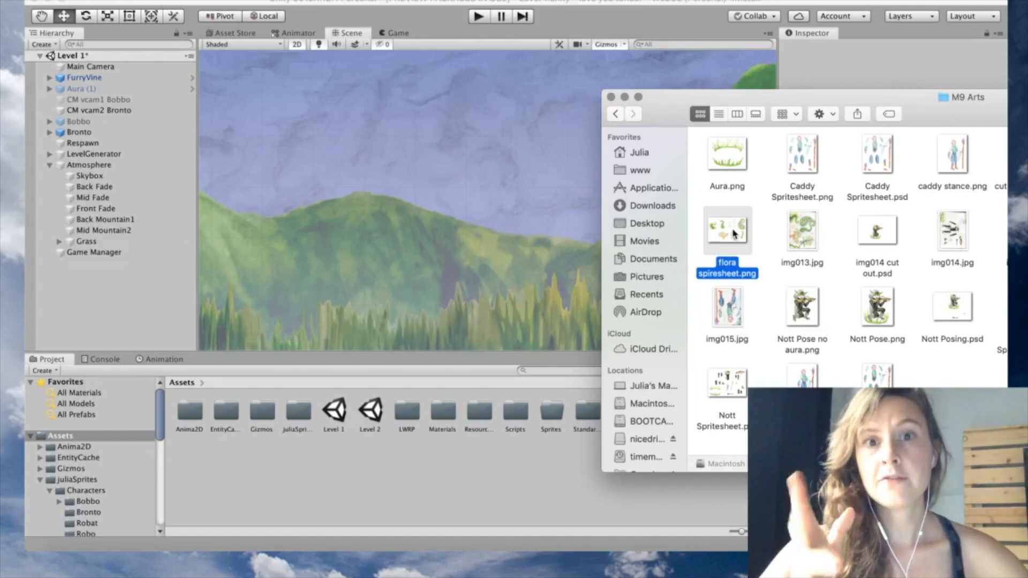
drag(734, 233, 384, 480)
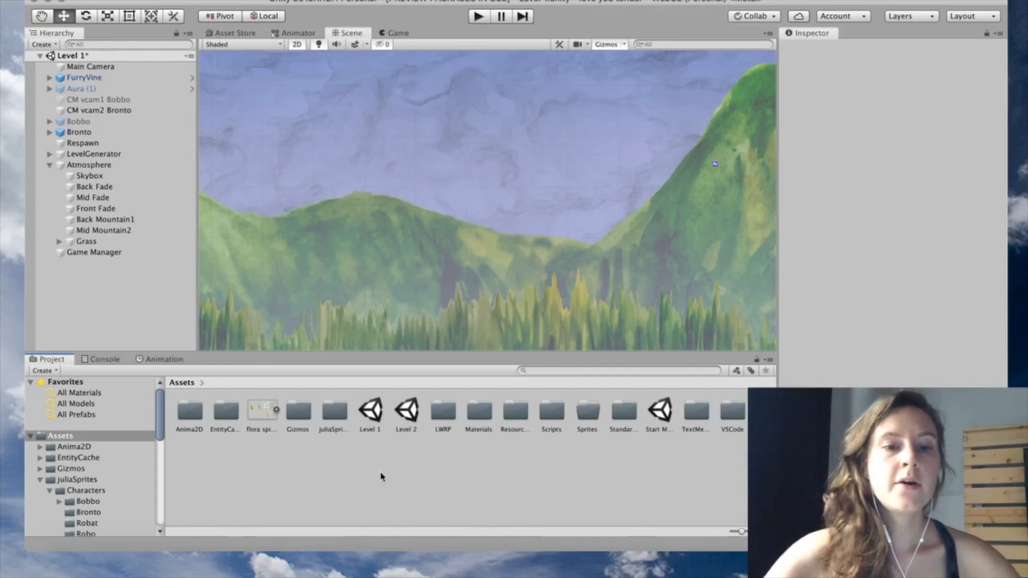
click(258, 419)
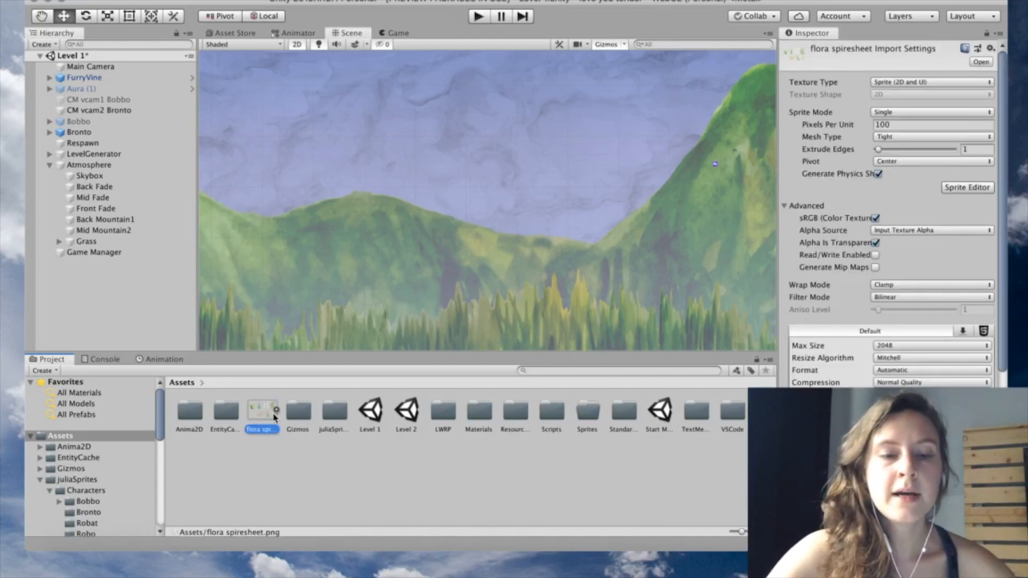
Switch flora spiresheet to Multiple sprite mode, apply it, and open the Sprite Editor
click(276, 410)
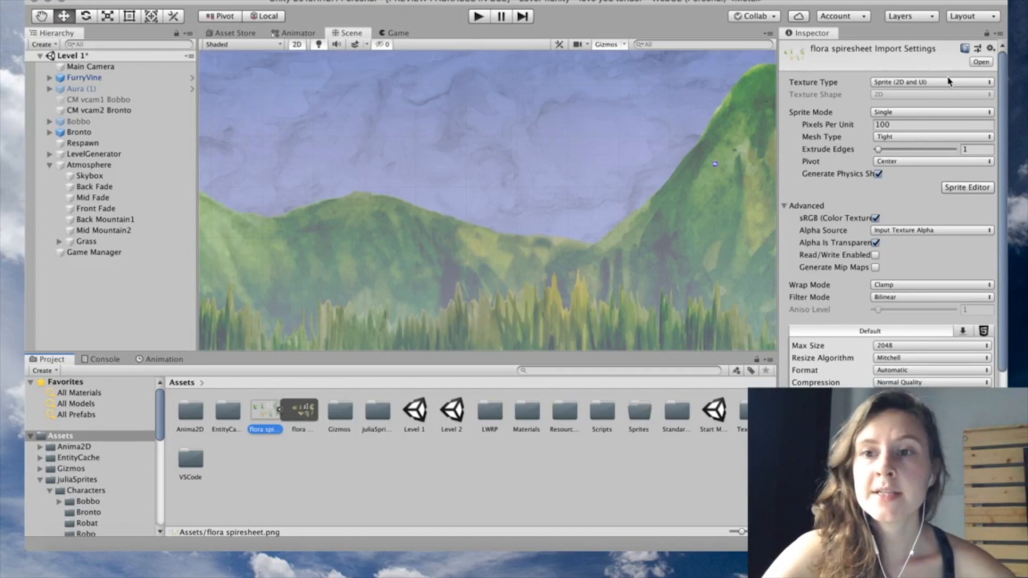
click(923, 114)
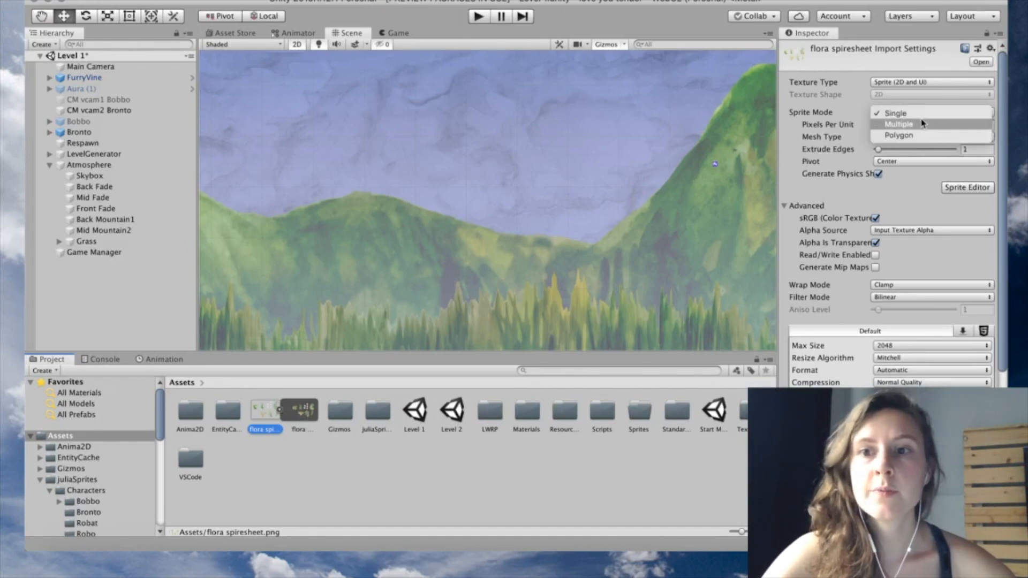
click(921, 125)
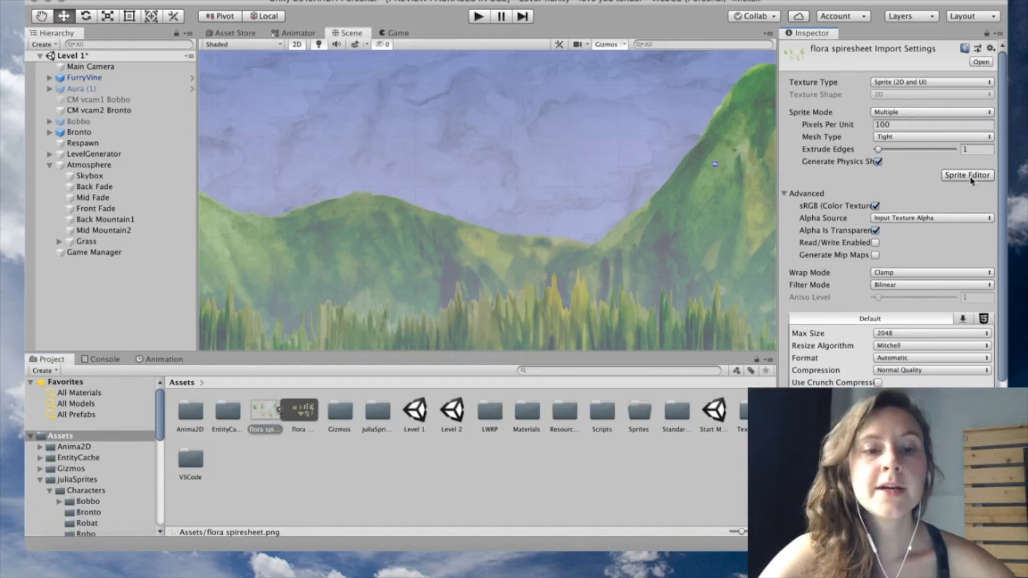
click(969, 176)
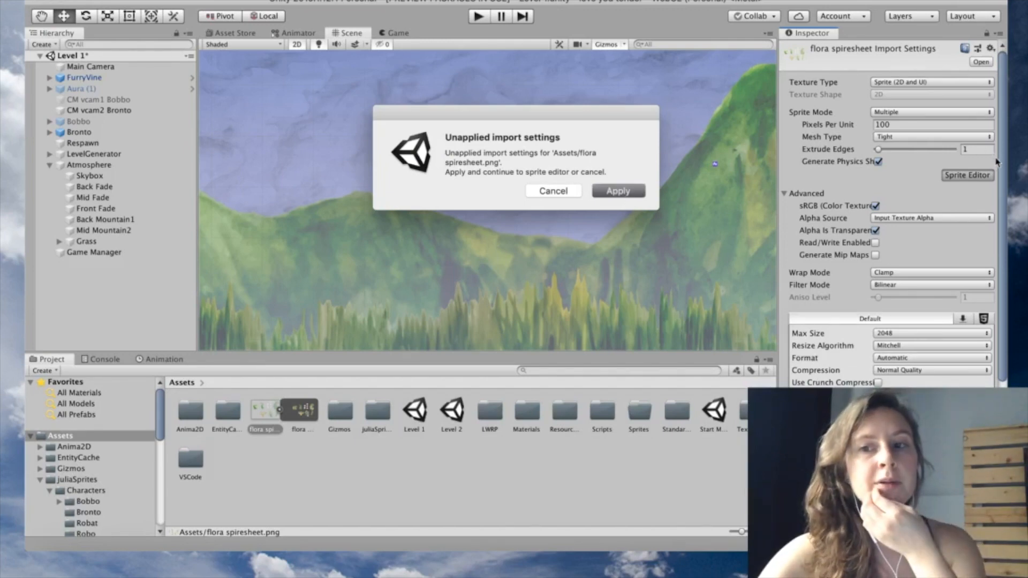
key(Return)
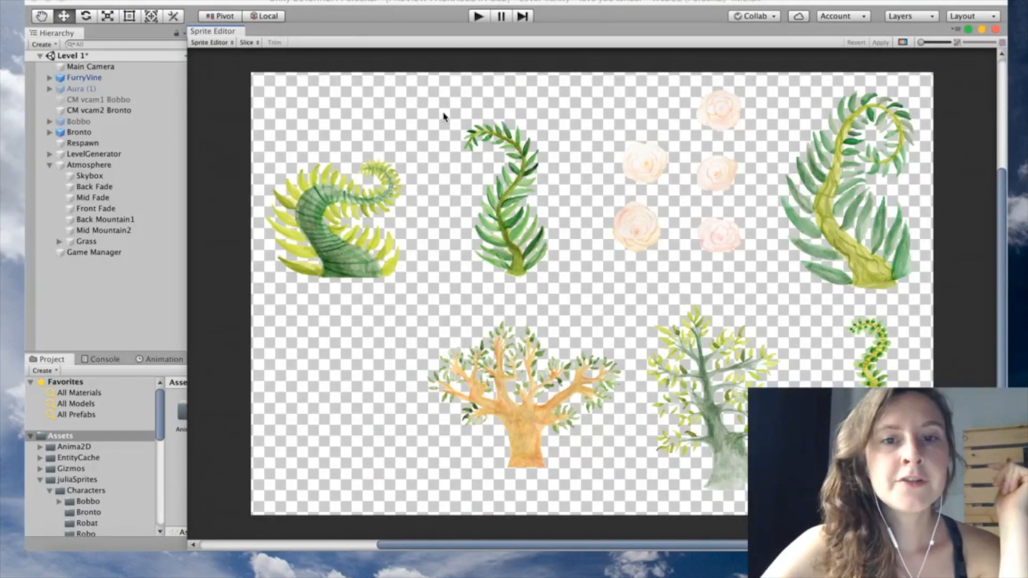
Slice the second fern into its own sprite, then apply and switch to the Skinning Editor
drag(449, 115, 569, 286)
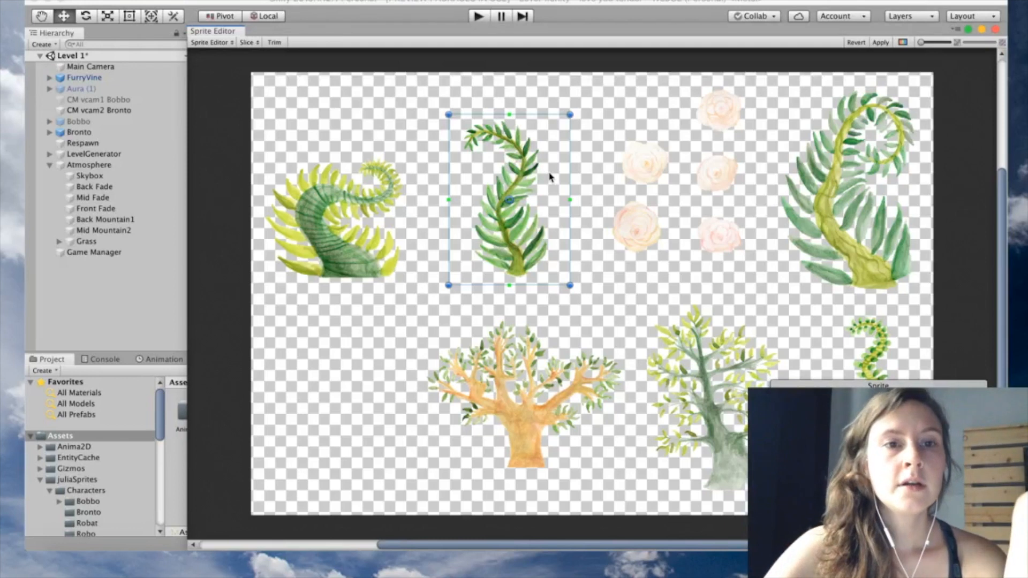
click(219, 43)
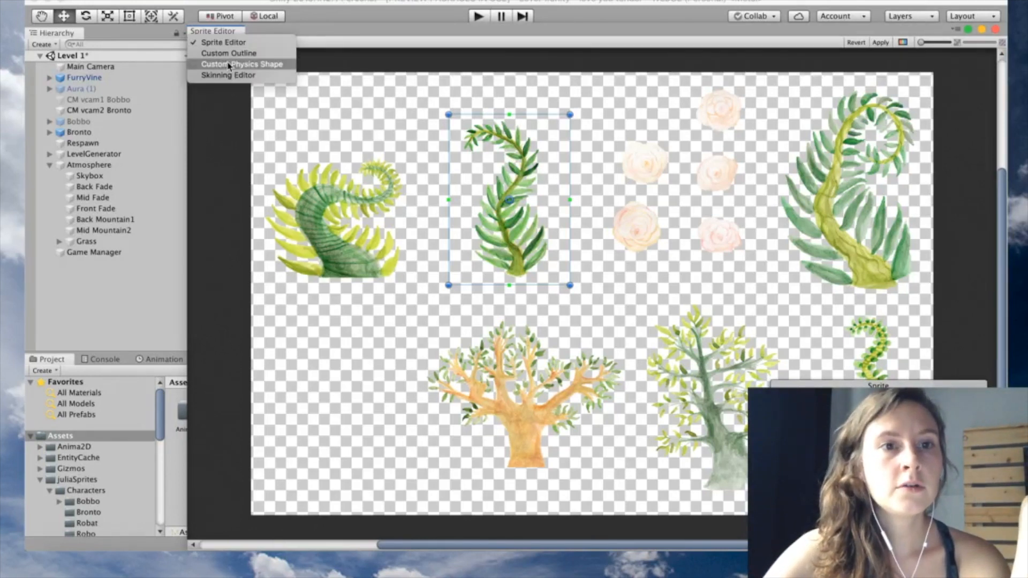
click(240, 77)
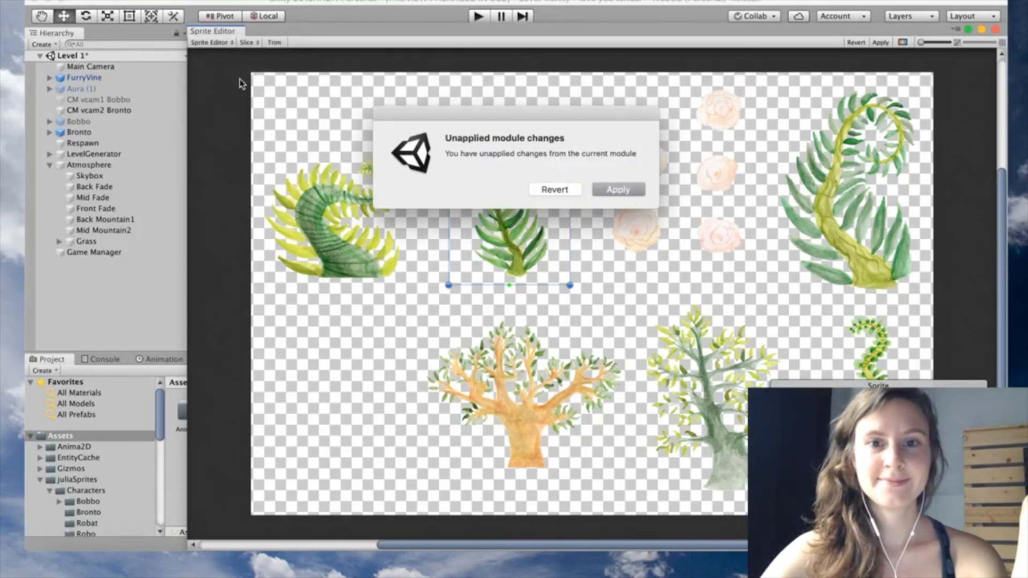
click(625, 193)
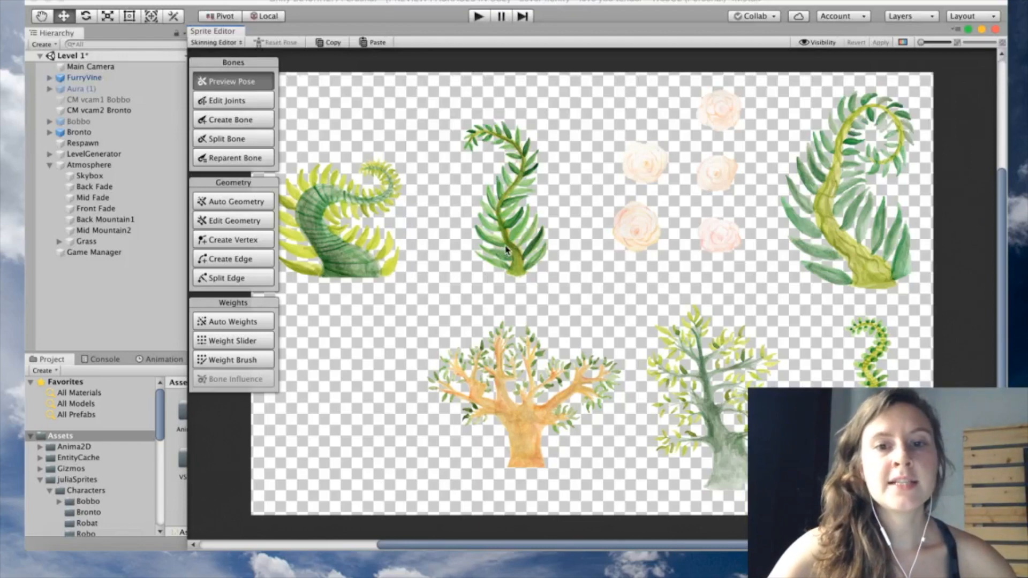
Zoom in on the flora sheet and select the curled fern sprite
scroll(506, 249, up, 3)
scroll(507, 249, up, 3)
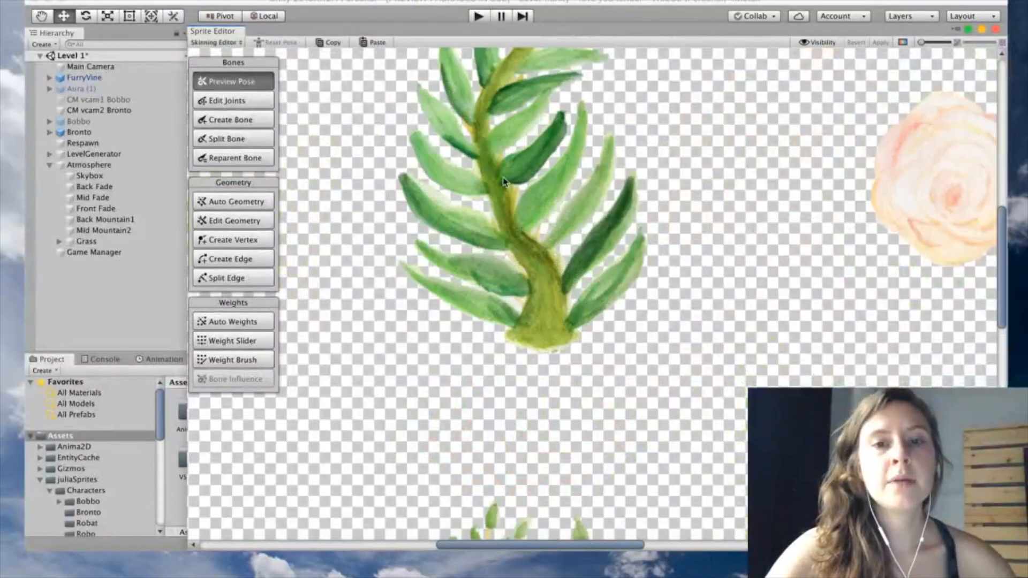
scroll(529, 328, up, 3)
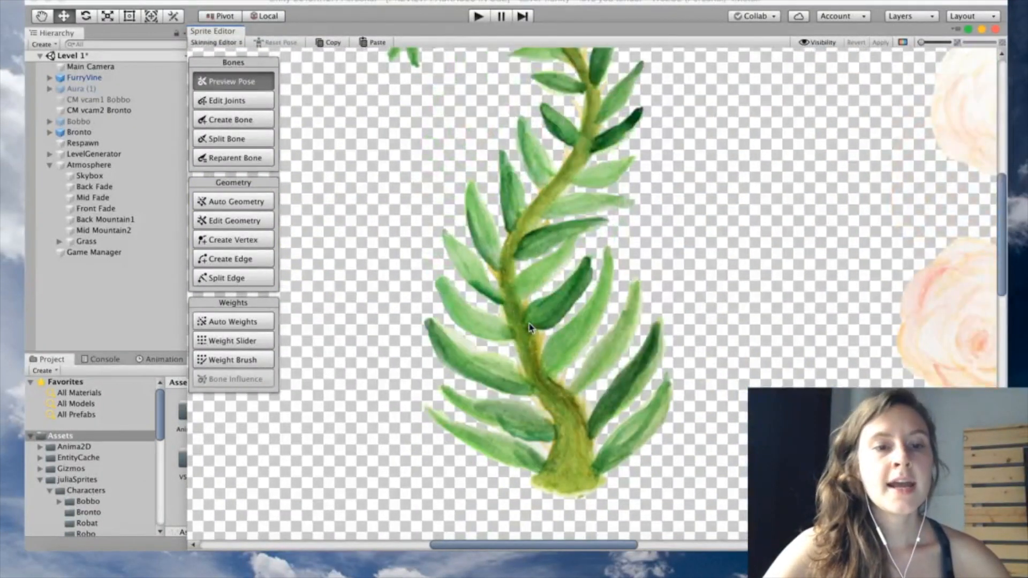
scroll(529, 328, down, 3)
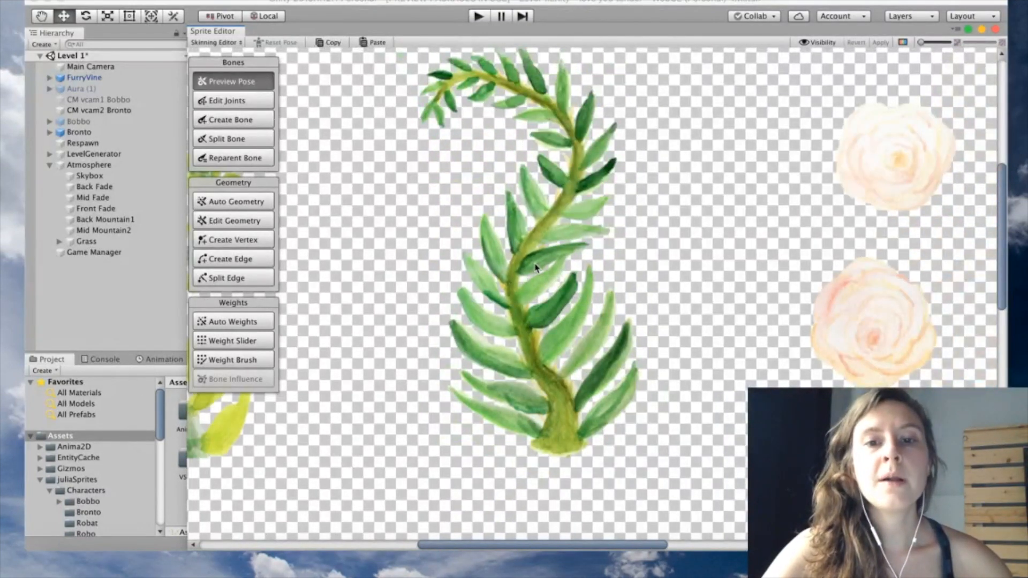
scroll(545, 303, up, 2)
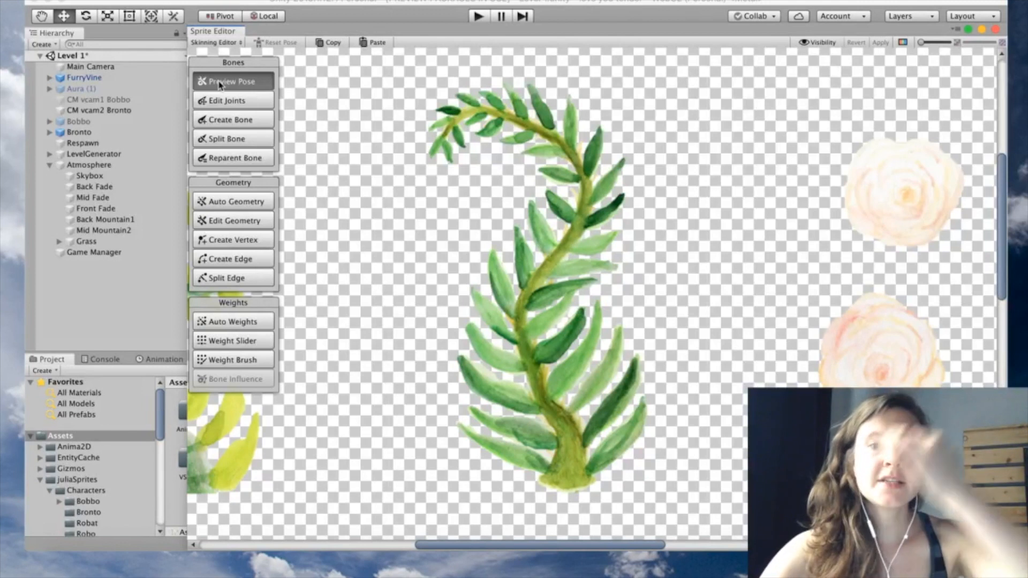
click(530, 318)
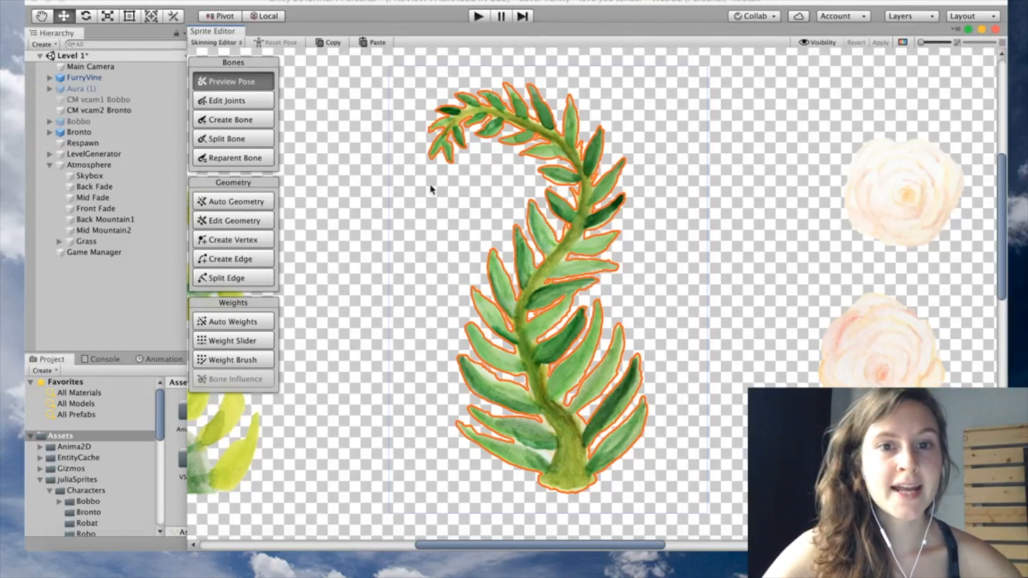
Start a bone chain at the fern's base and run it up the stem
click(251, 119)
click(577, 458)
click(568, 485)
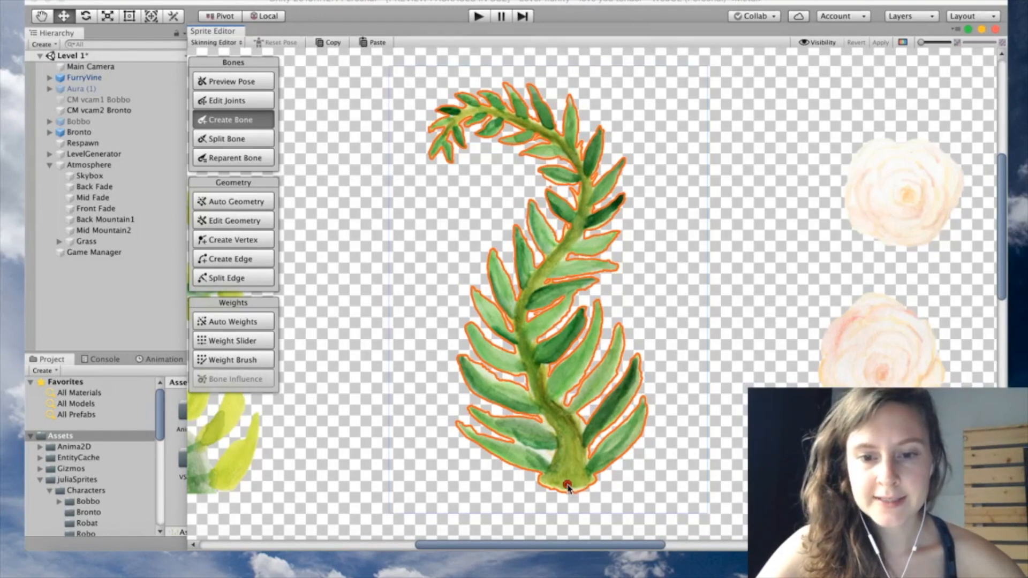
click(566, 419)
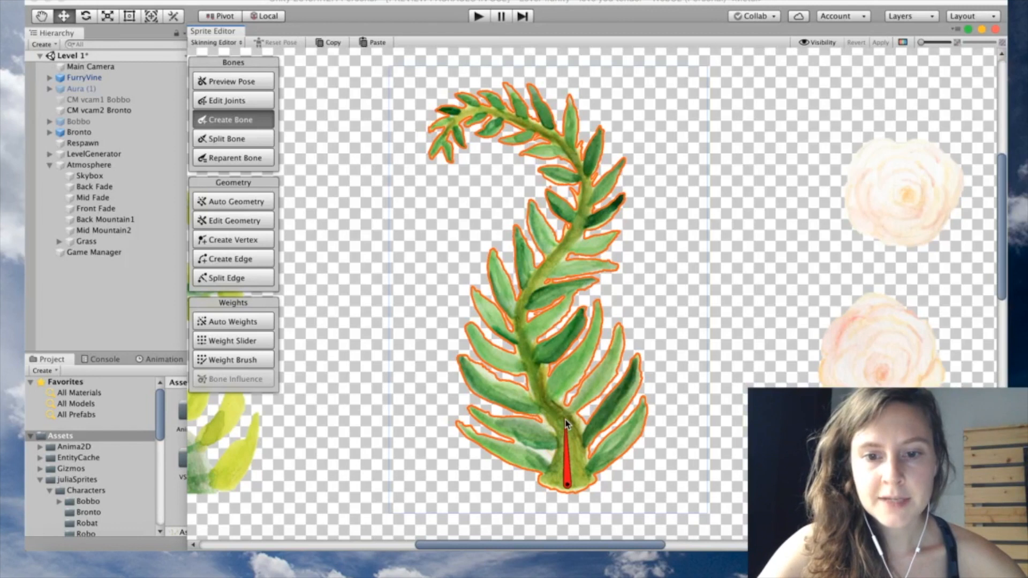
click(533, 382)
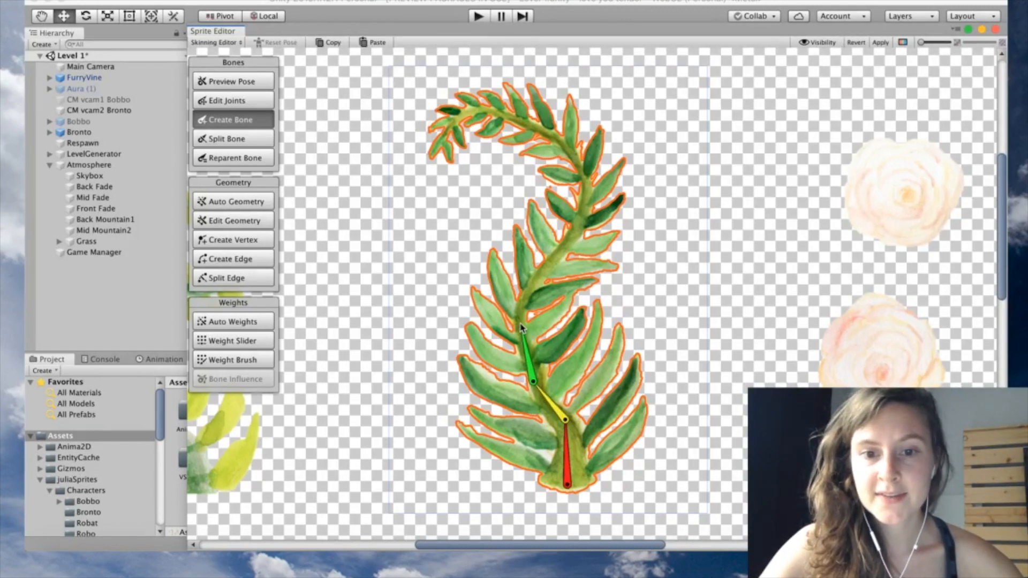
click(520, 325)
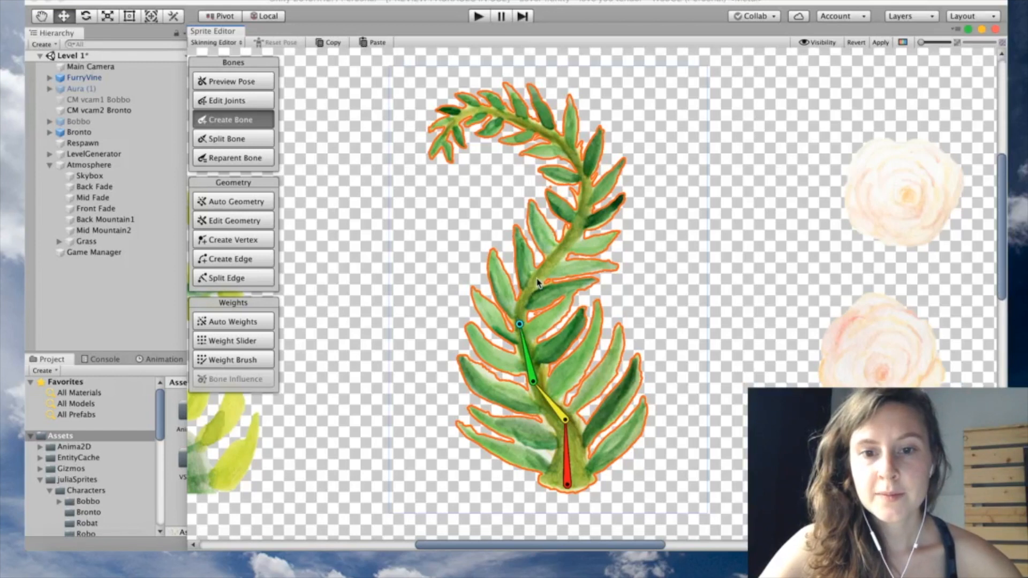
click(540, 274)
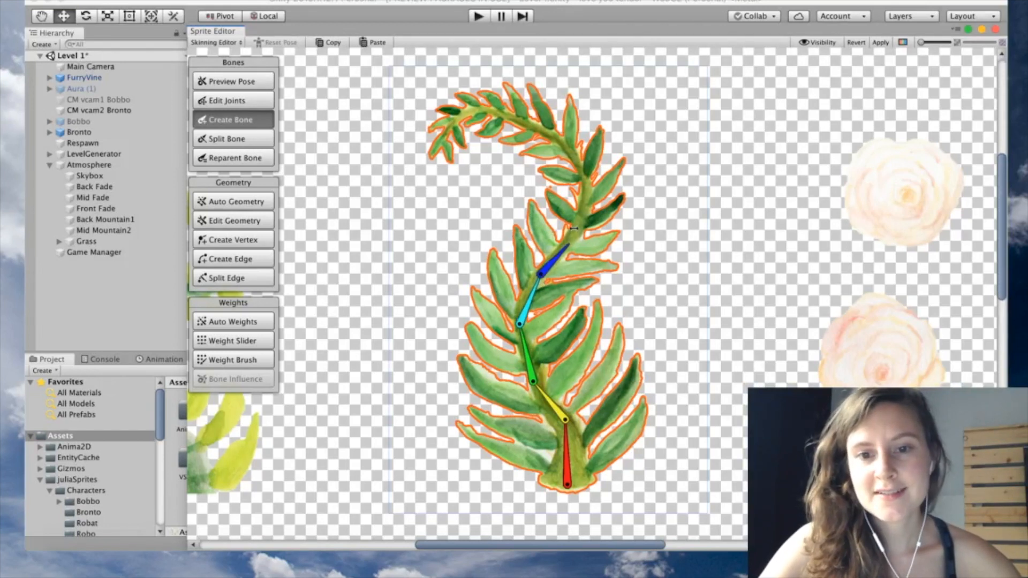
click(576, 230)
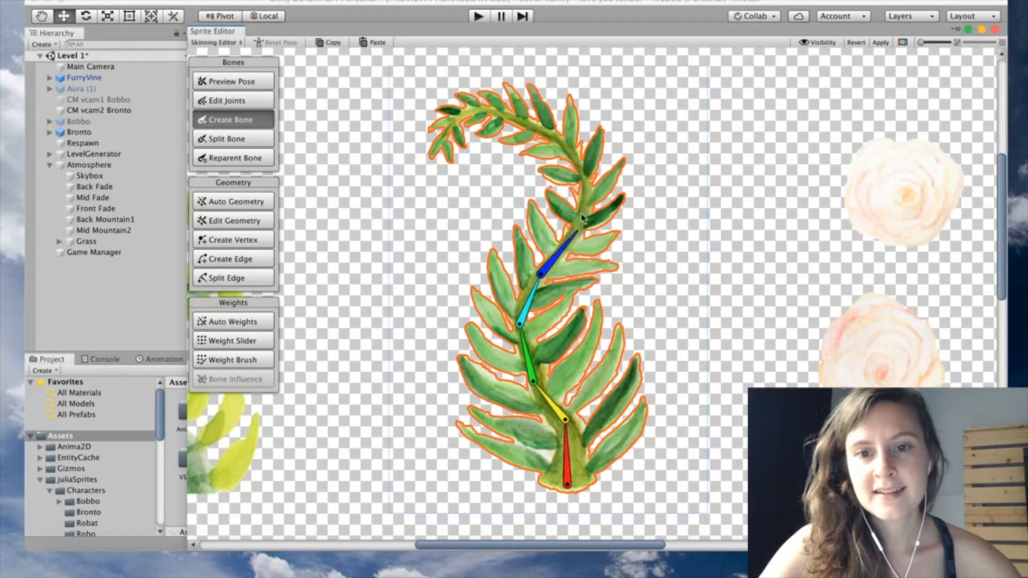
Continue the bones around the curl to the fern tip and end the chain
click(586, 184)
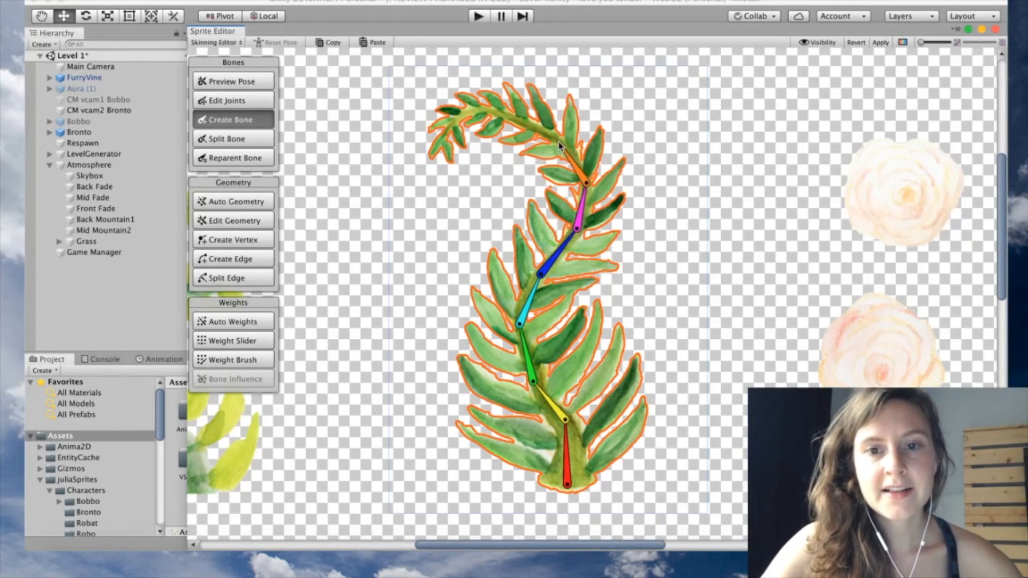
click(558, 142)
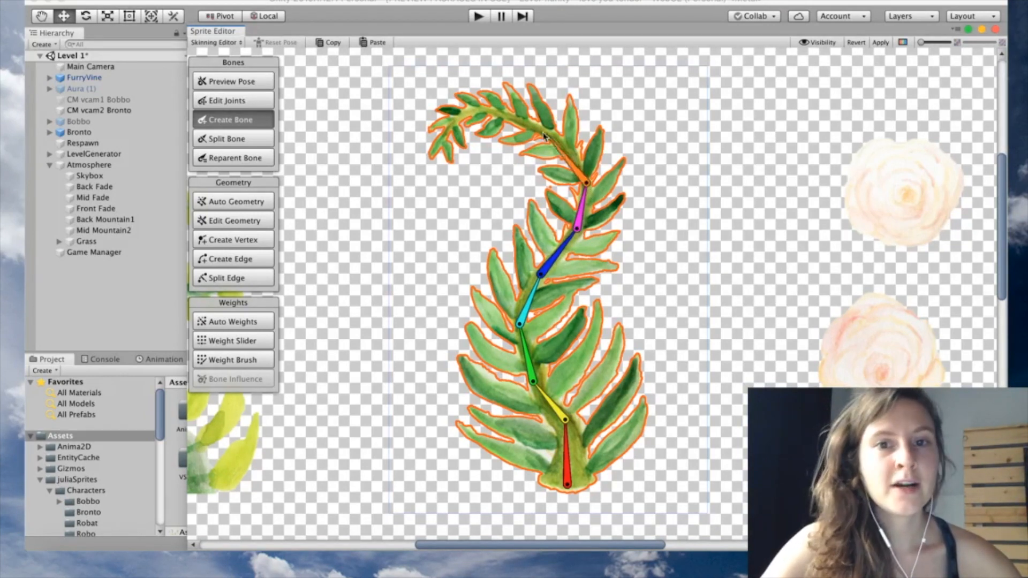
click(516, 119)
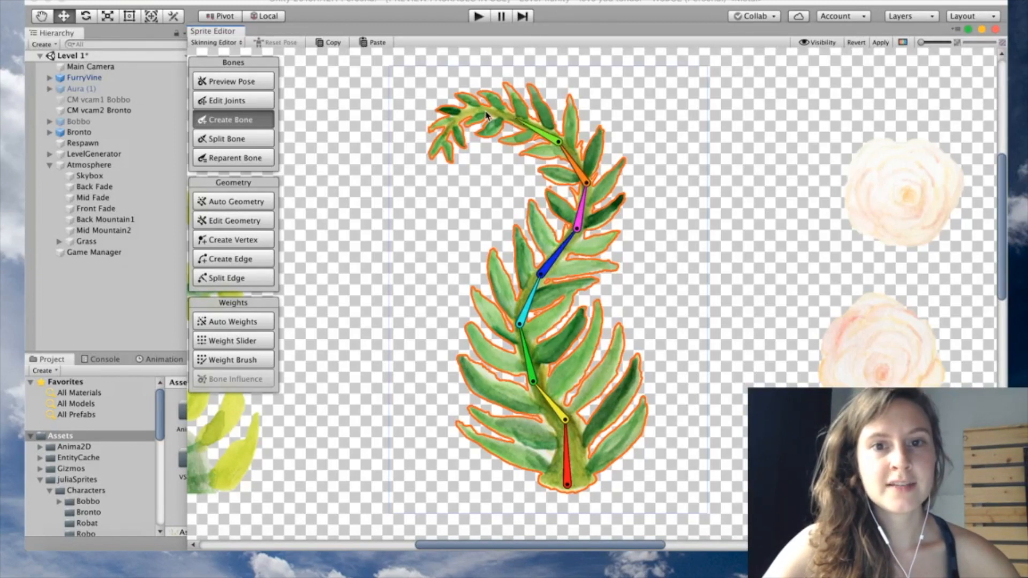
click(482, 110)
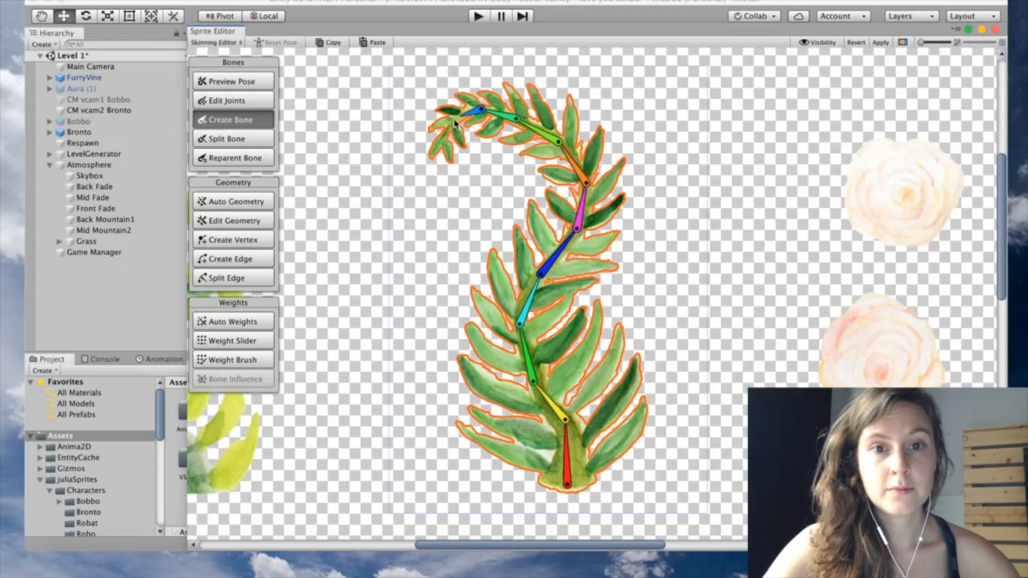
click(451, 122)
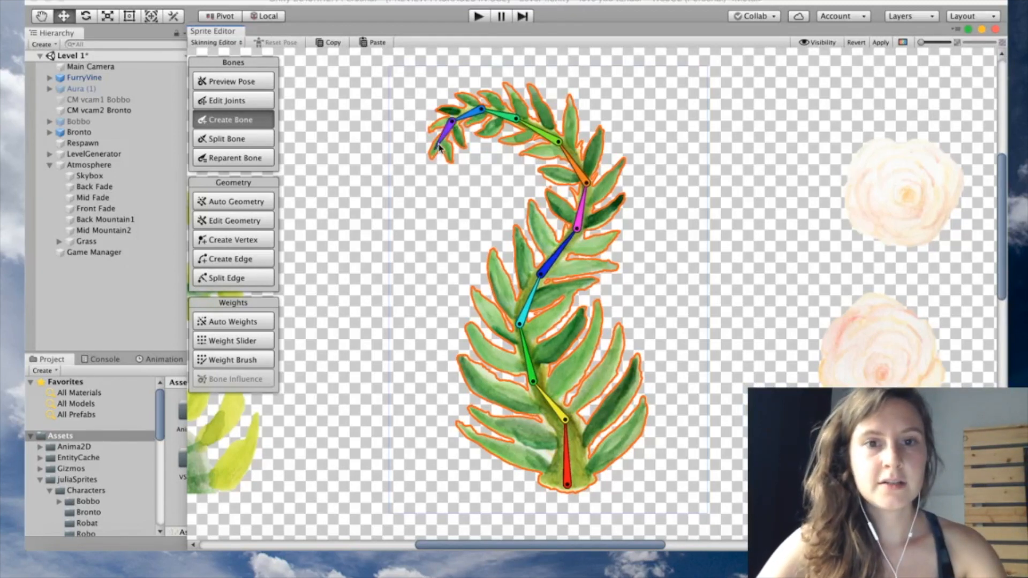
right_click(434, 204)
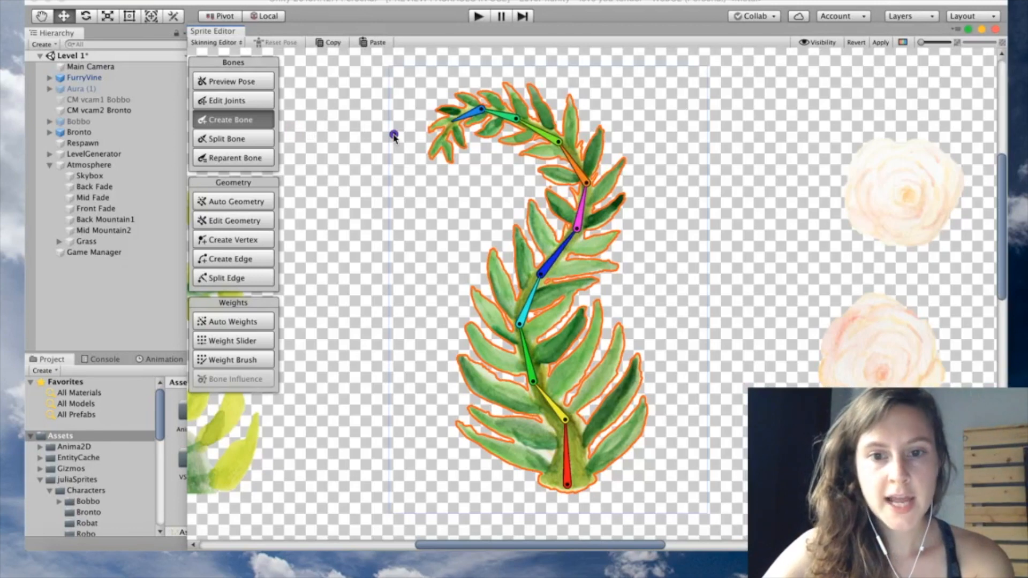
click(235, 202)
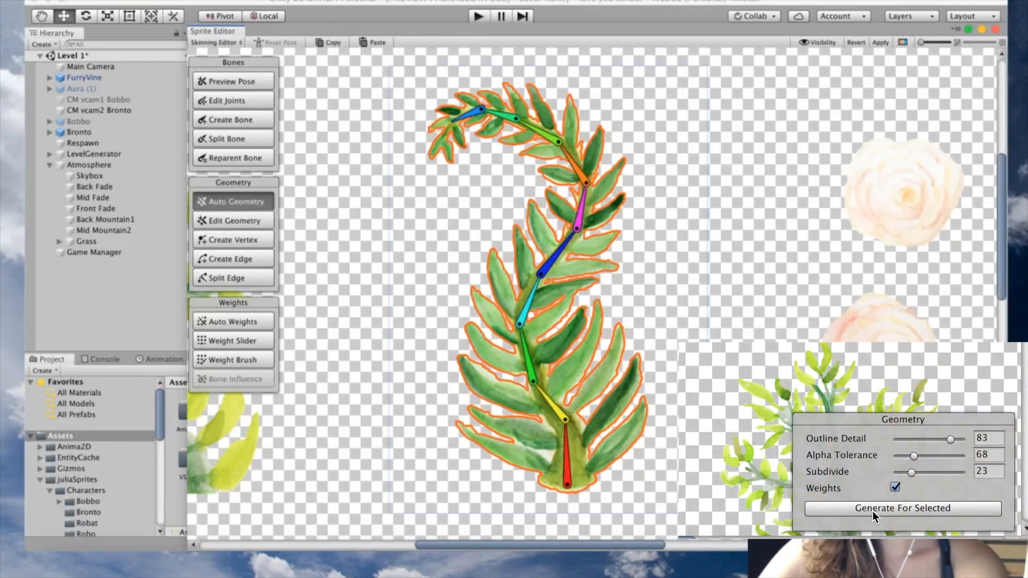
Generate the fern's mesh for the selected sprite and enable Edit Geometry
click(882, 510)
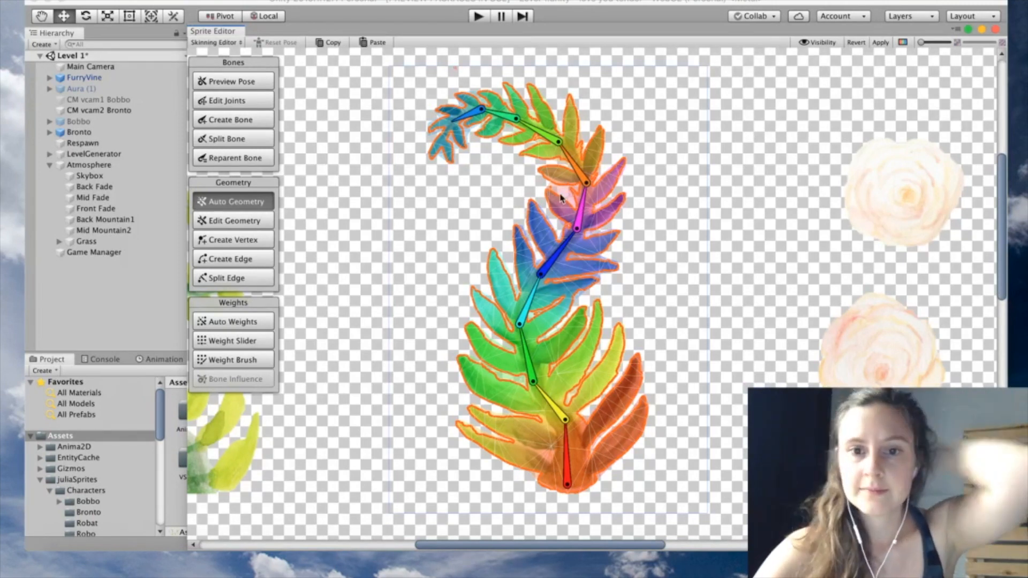
scroll(560, 198, up, 2)
scroll(561, 198, up, 2)
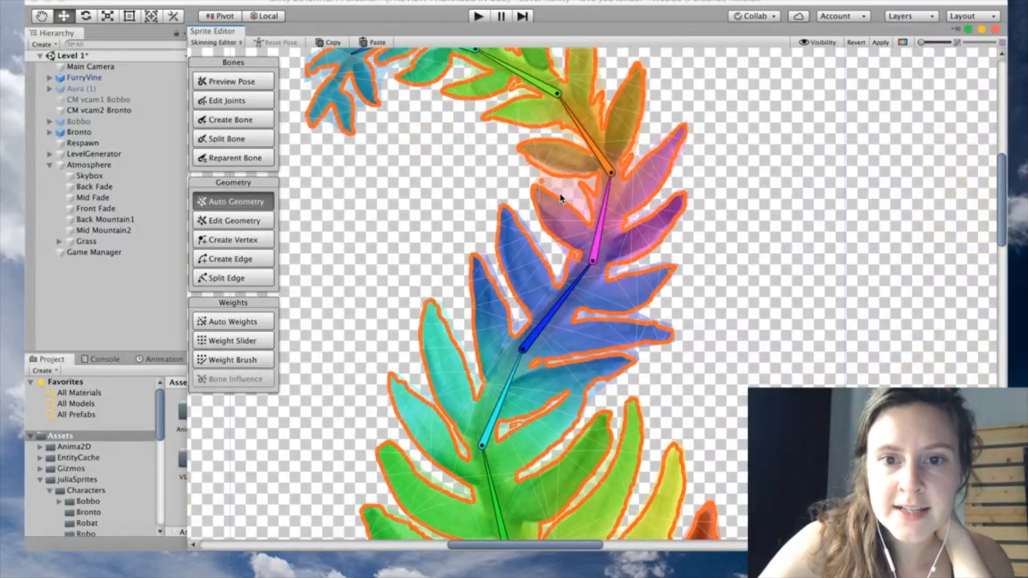
scroll(559, 197, up, 2)
click(238, 226)
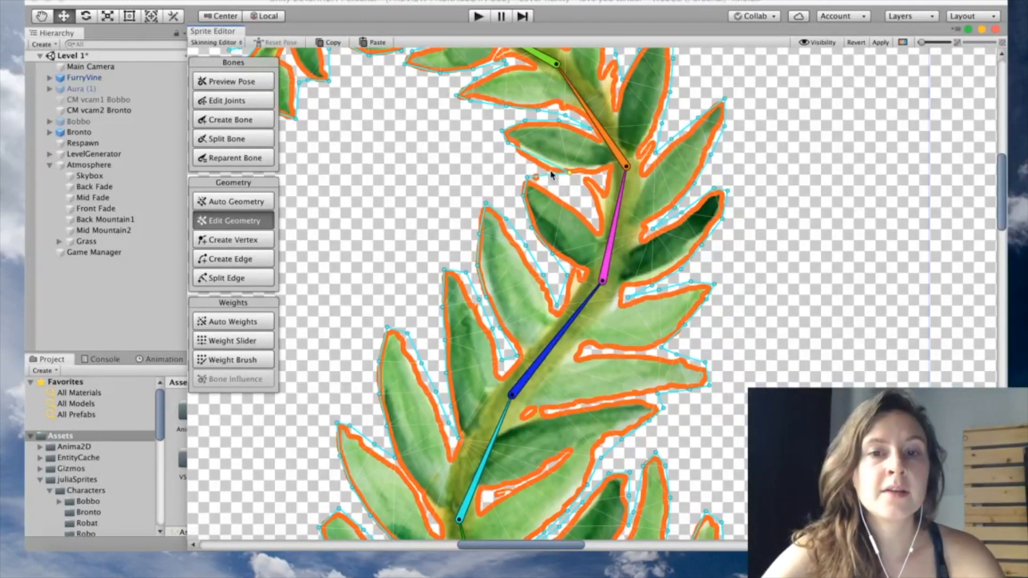
key(z)
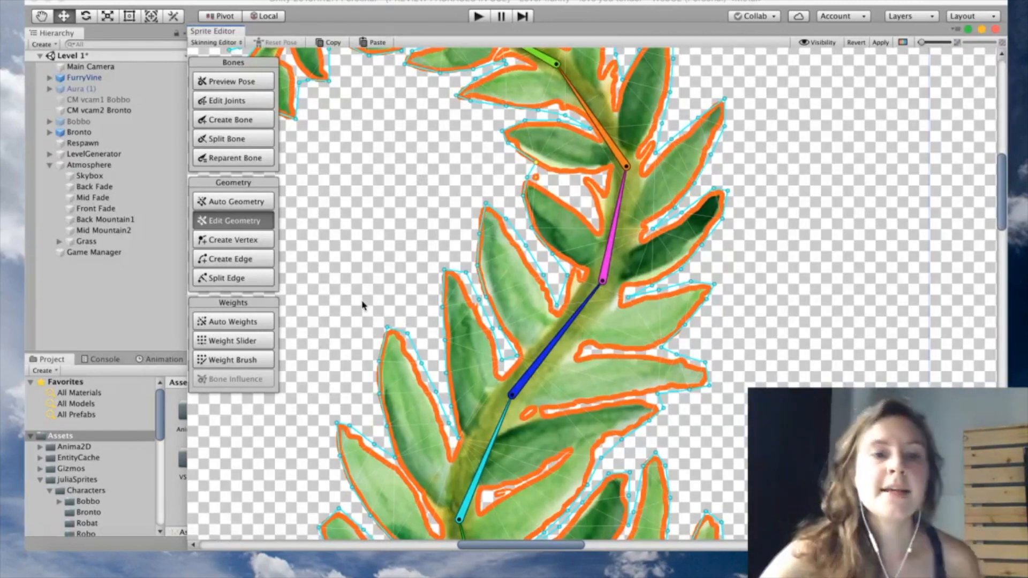
scroll(363, 305, down, 1)
scroll(359, 304, down, 2)
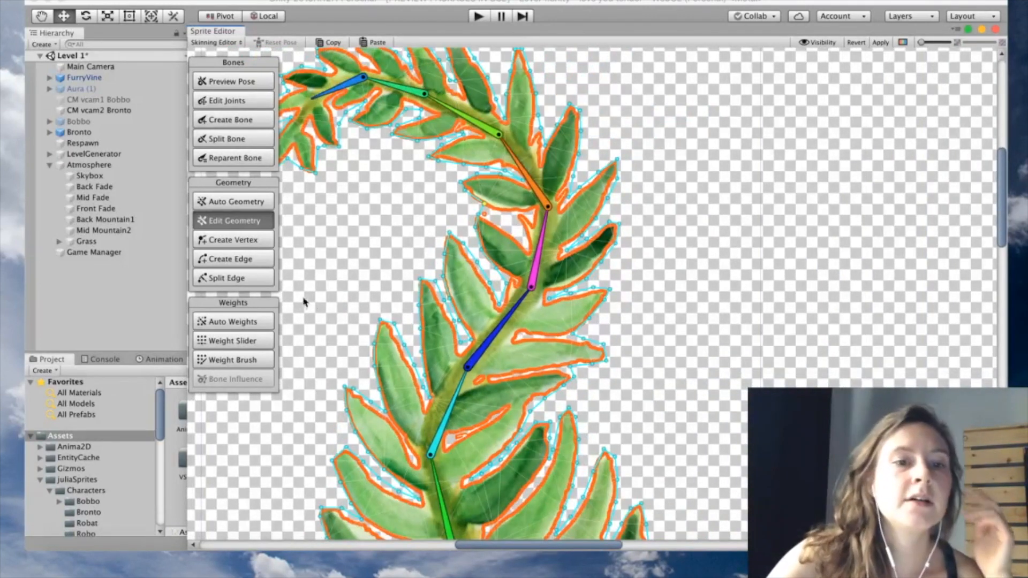
Compute Auto Weights, test-bend the tip bone, then undo back to the rest pose
click(247, 327)
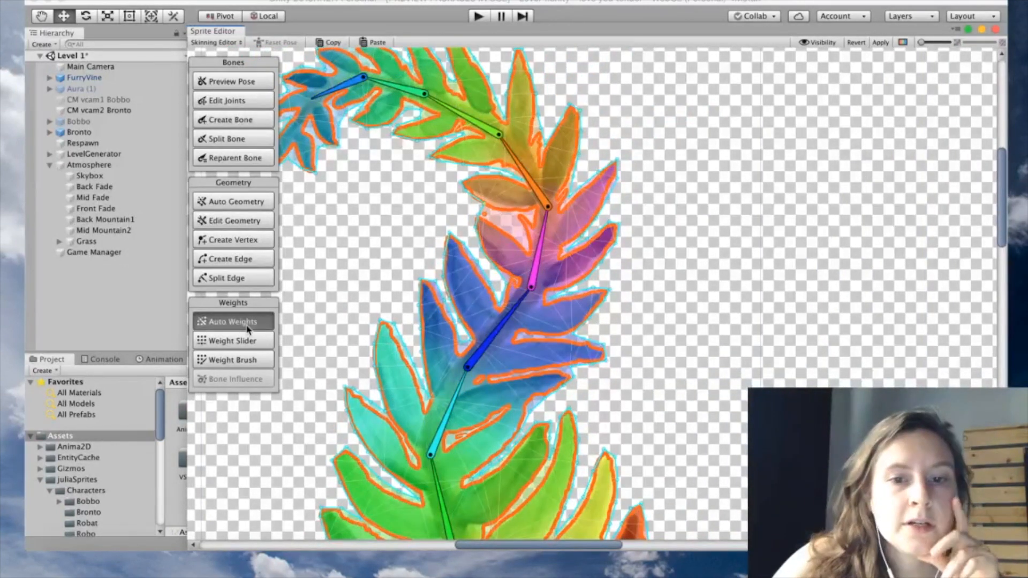
middle_drag(359, 282, 392, 246)
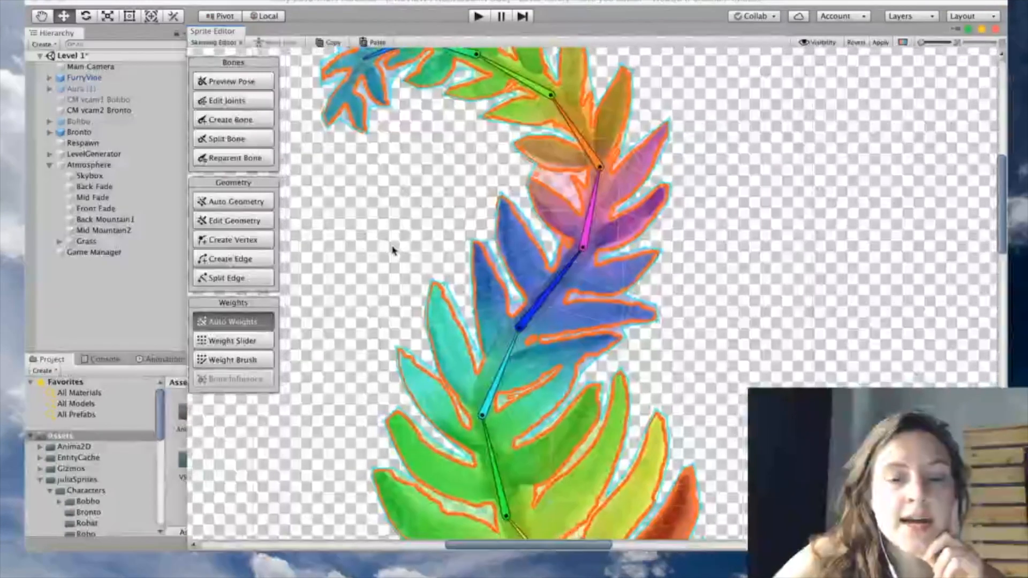
scroll(393, 212, down, 3)
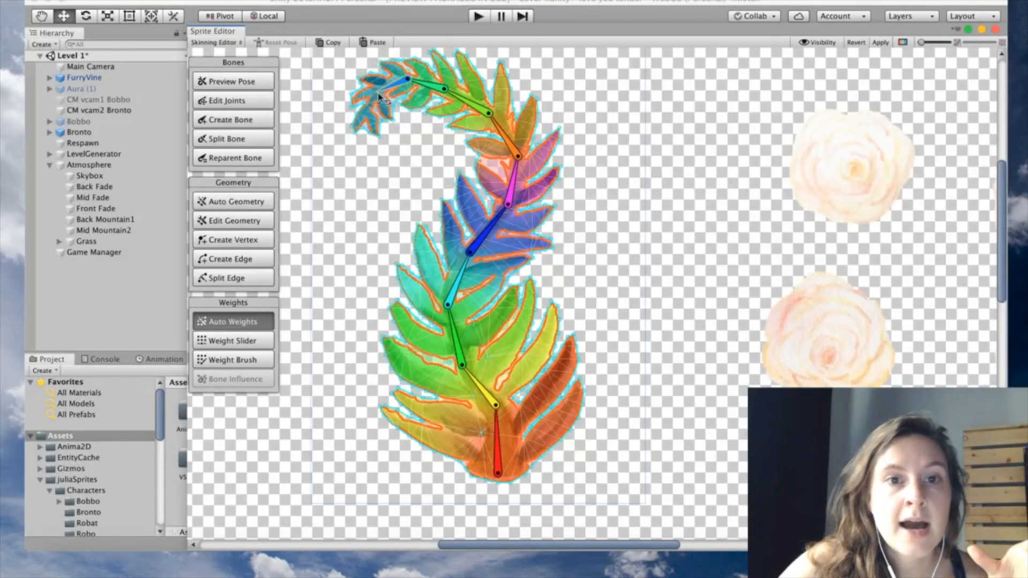
mouse_move(376, 80)
mouse_down()
mouse_move(382, 104)
mouse_move(374, 96)
mouse_up()
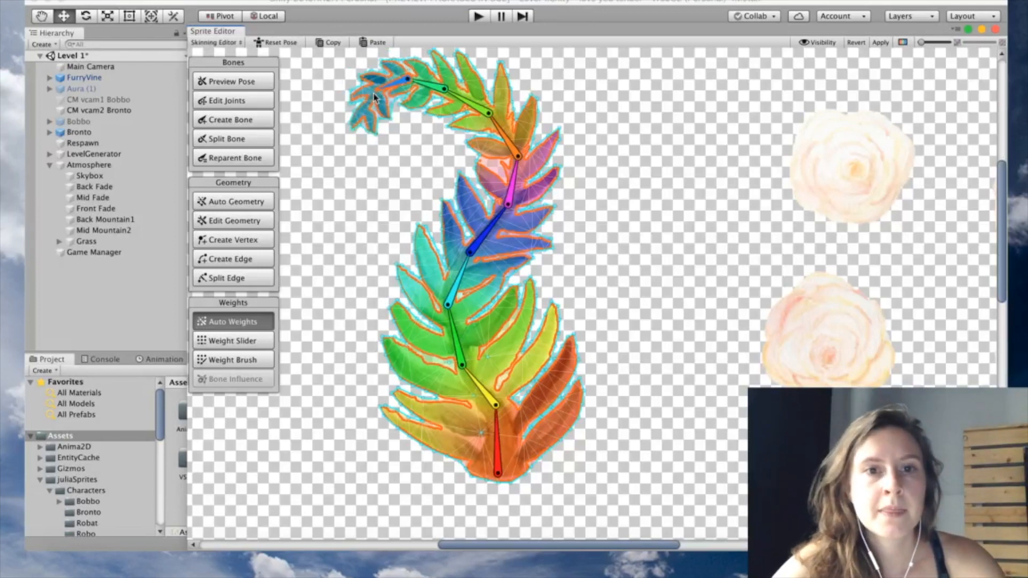
key(super+z)
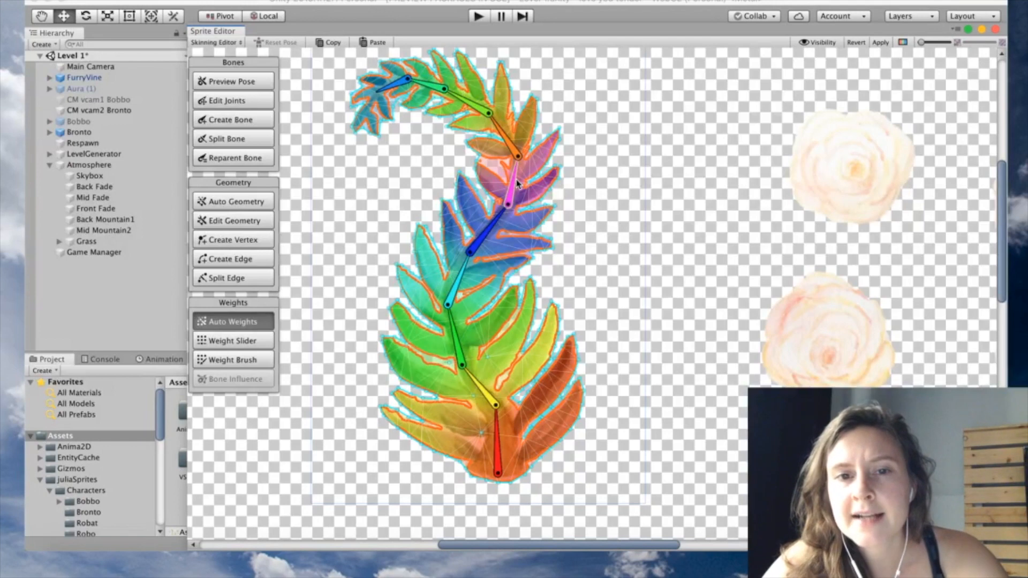
scroll(588, 279, down, 3)
key(z)
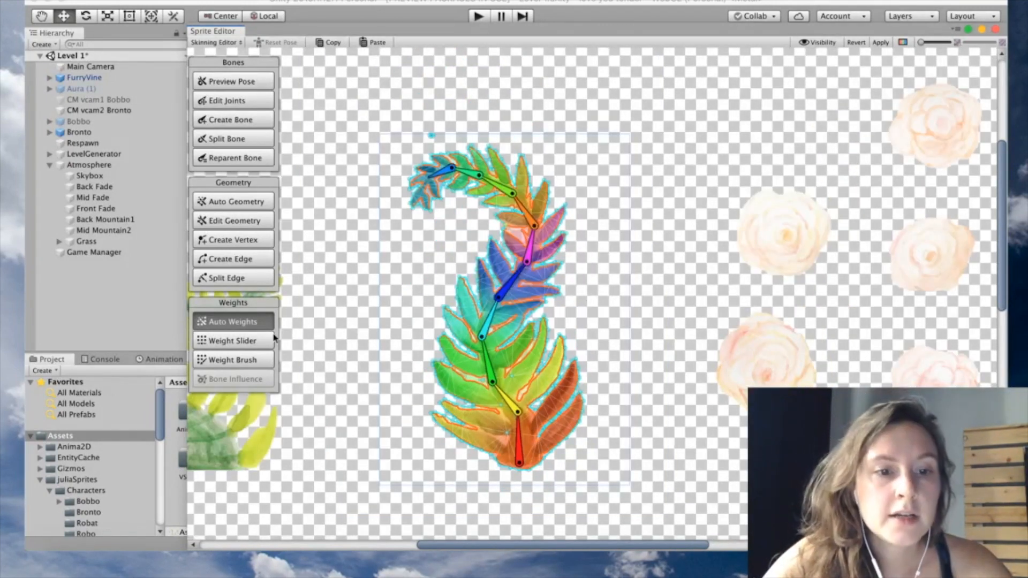
In Weight Slider, untick bone_5 and undo it, then ready the Weight Brush
click(248, 346)
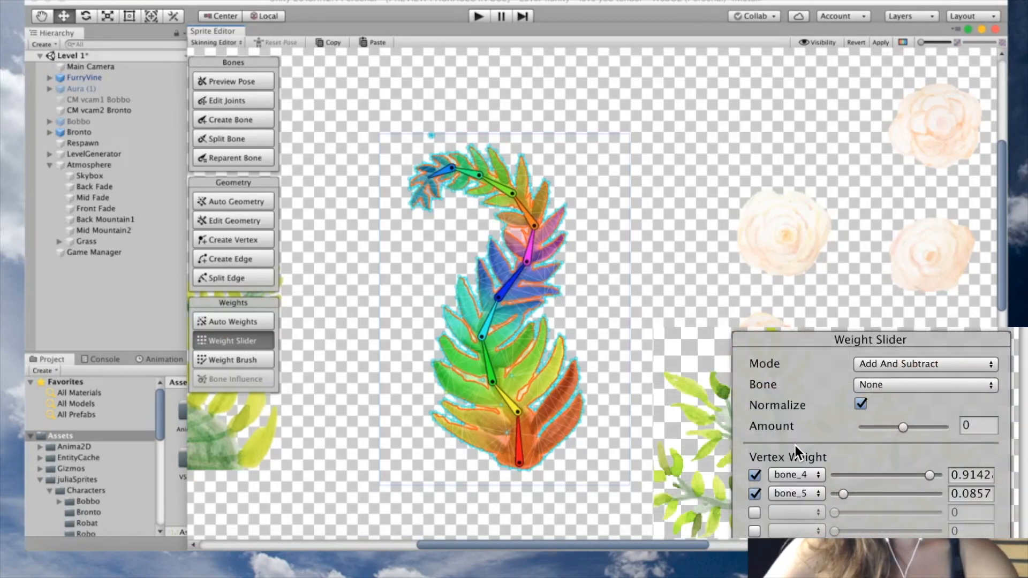
click(794, 496)
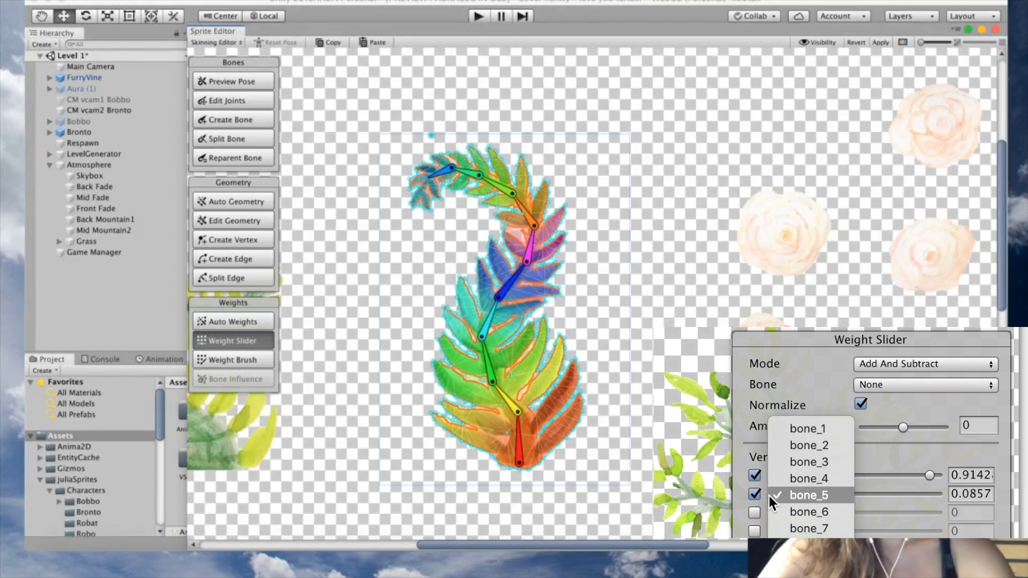
click(745, 506)
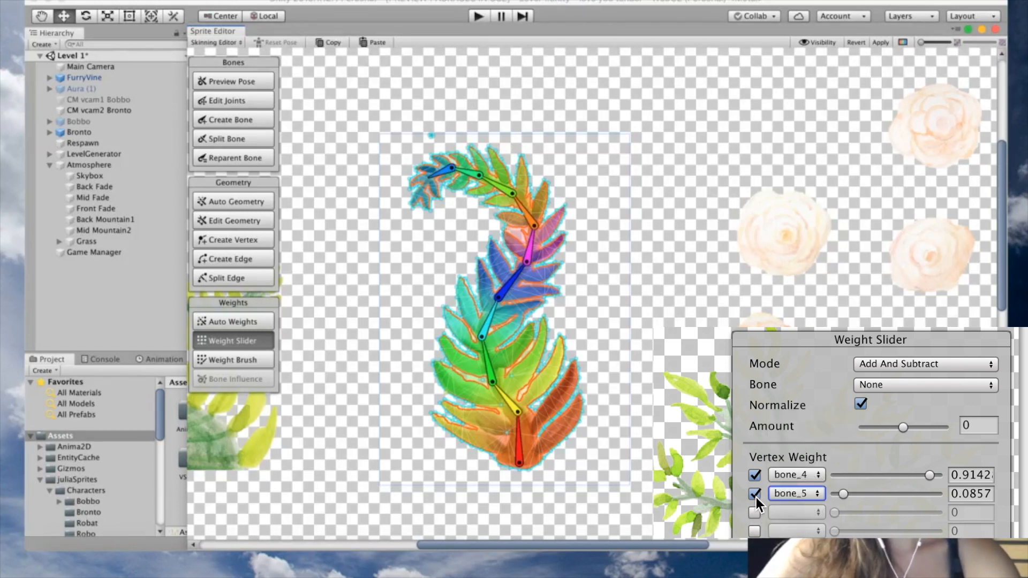
click(755, 494)
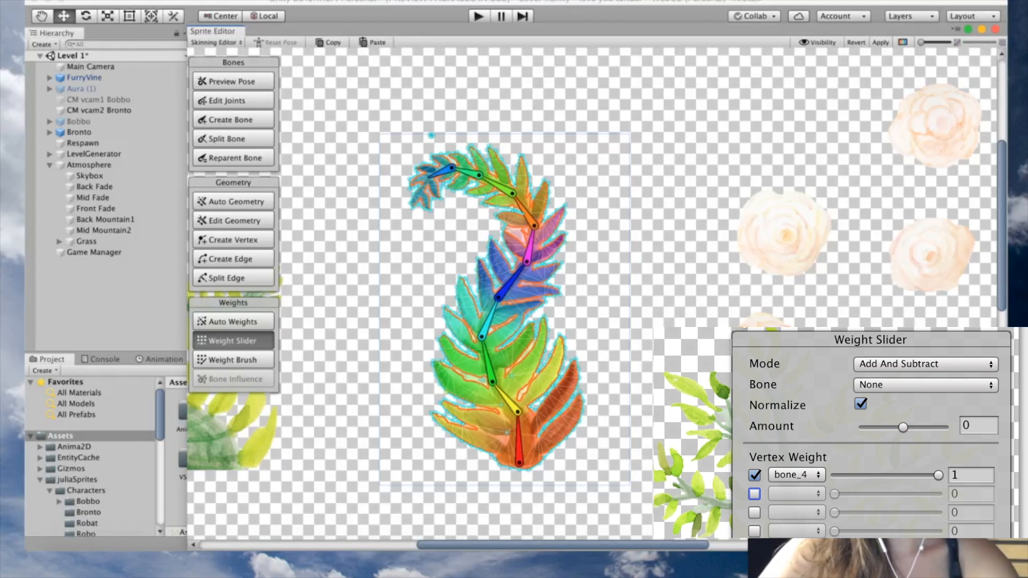
key(super+z)
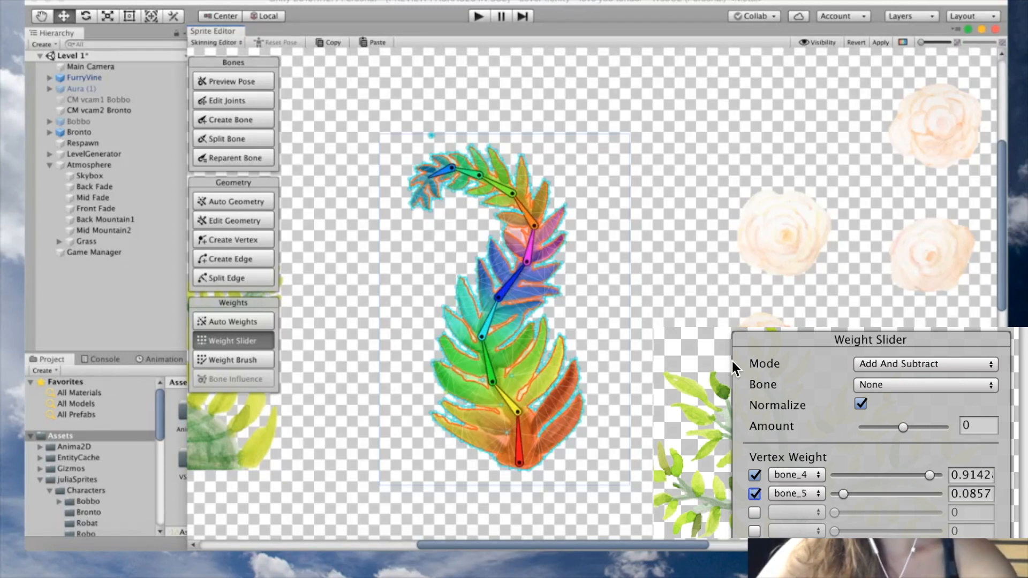
key(z)
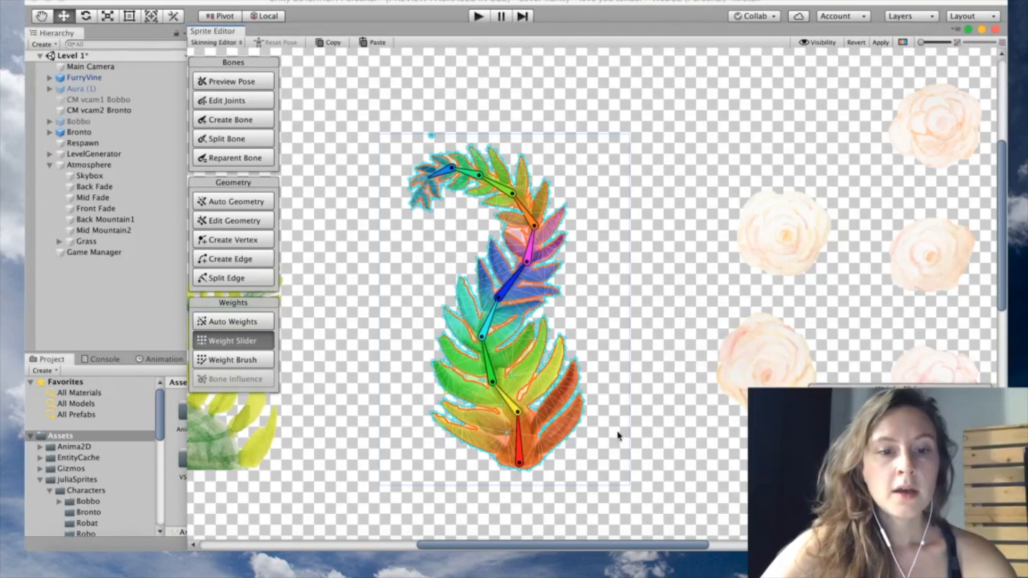
click(242, 362)
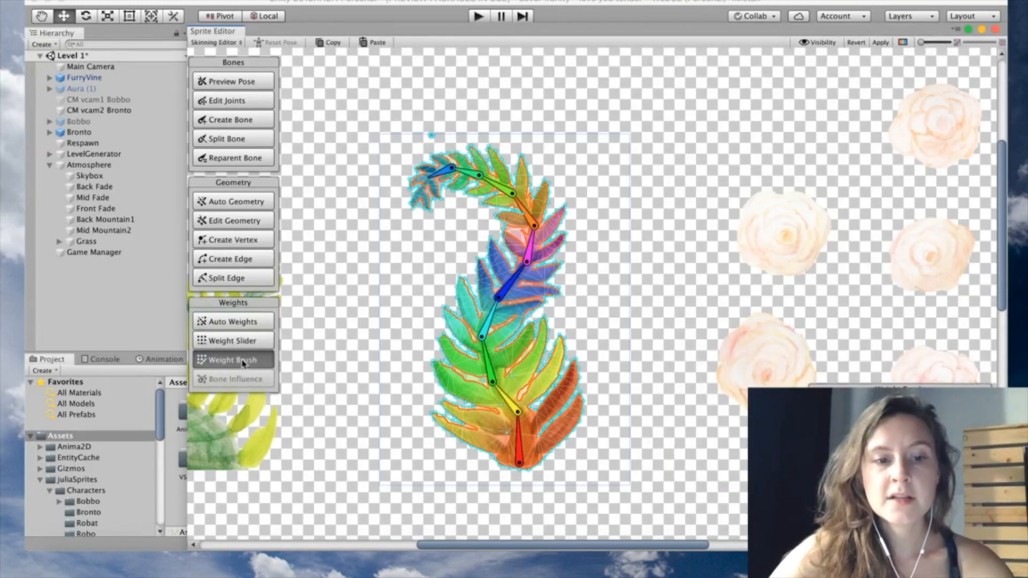
Pick bone_3 on the fern to paint its weights over the leaves
click(505, 399)
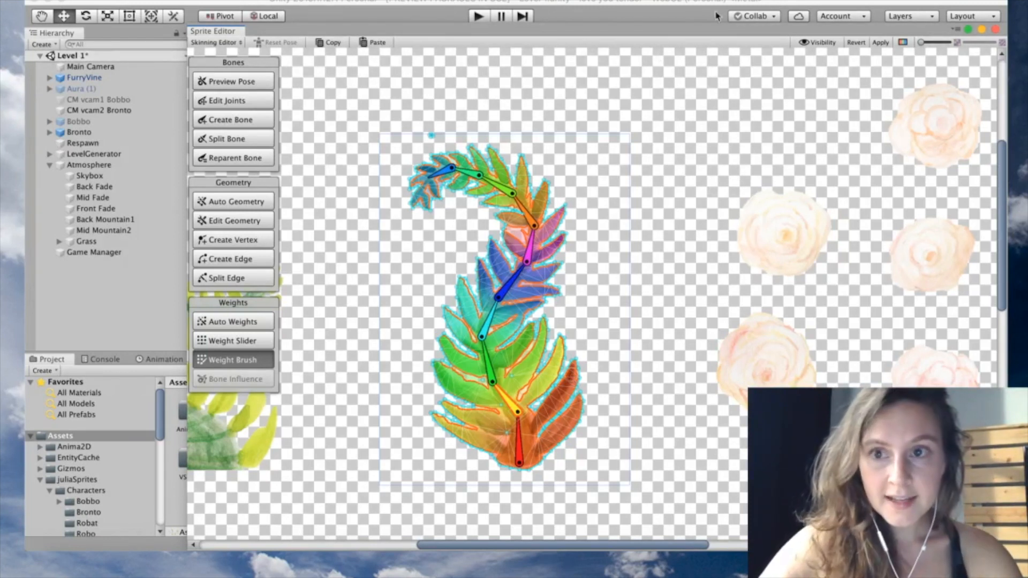
Apply the rigging, close the Sprite Editor, and place flora spiresheet_0 into the scene
click(882, 45)
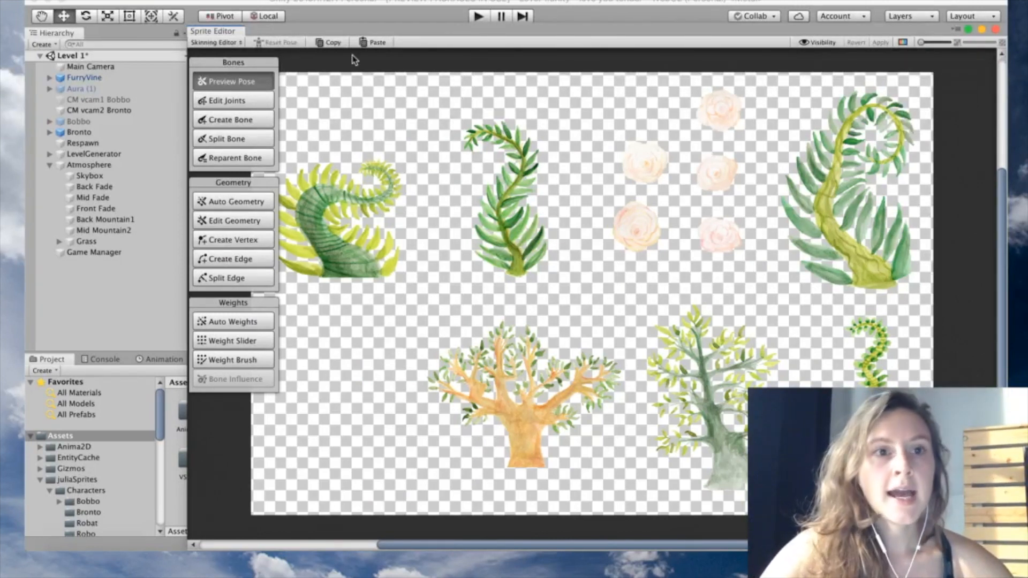
click(995, 30)
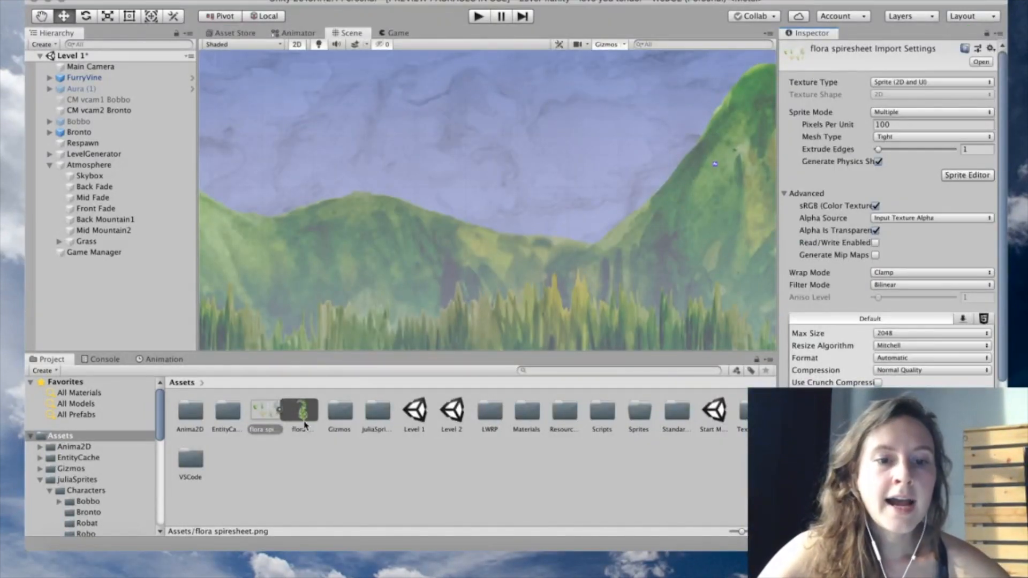
click(281, 411)
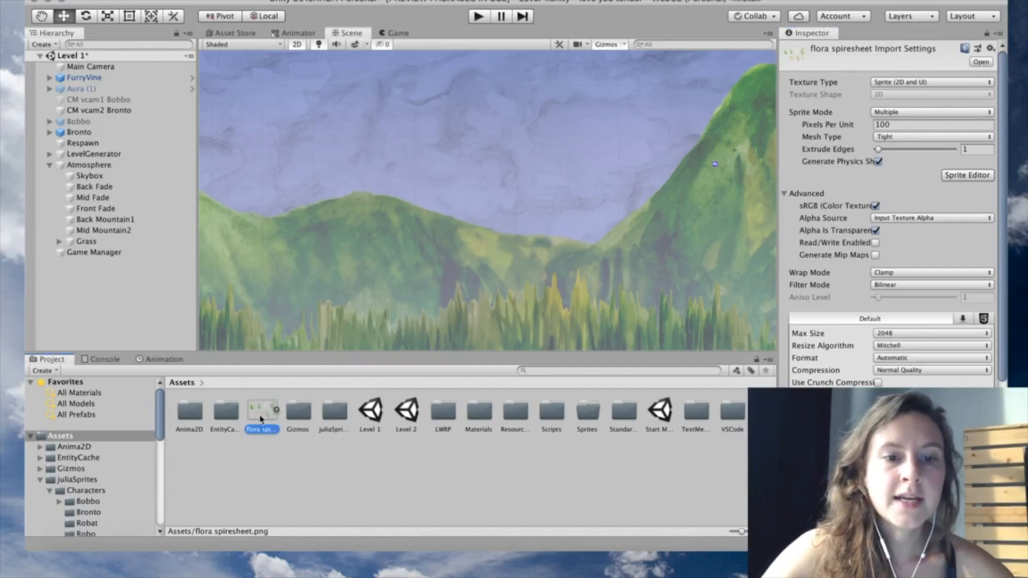
click(278, 411)
click(299, 412)
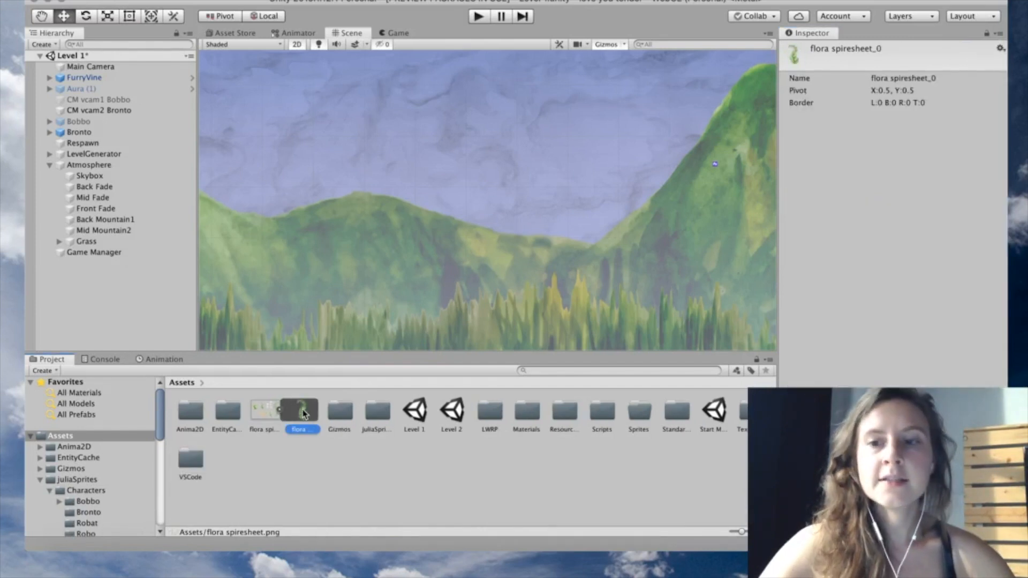
drag(300, 412, 494, 157)
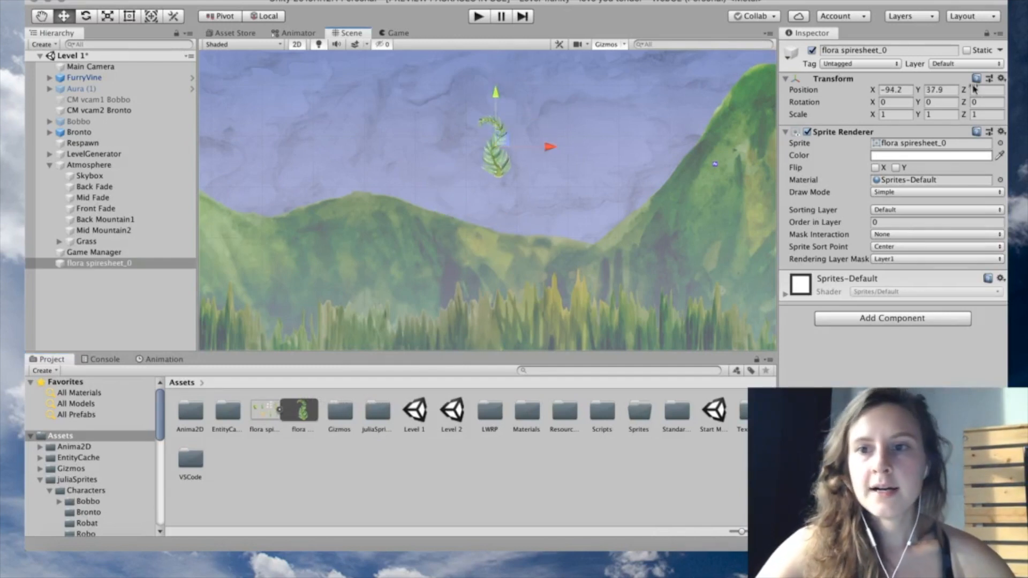
Scale the fern to 3, put it on the Foreground sorting layer, and nudge it down-left
click(893, 117)
text(3)
key(Tab)
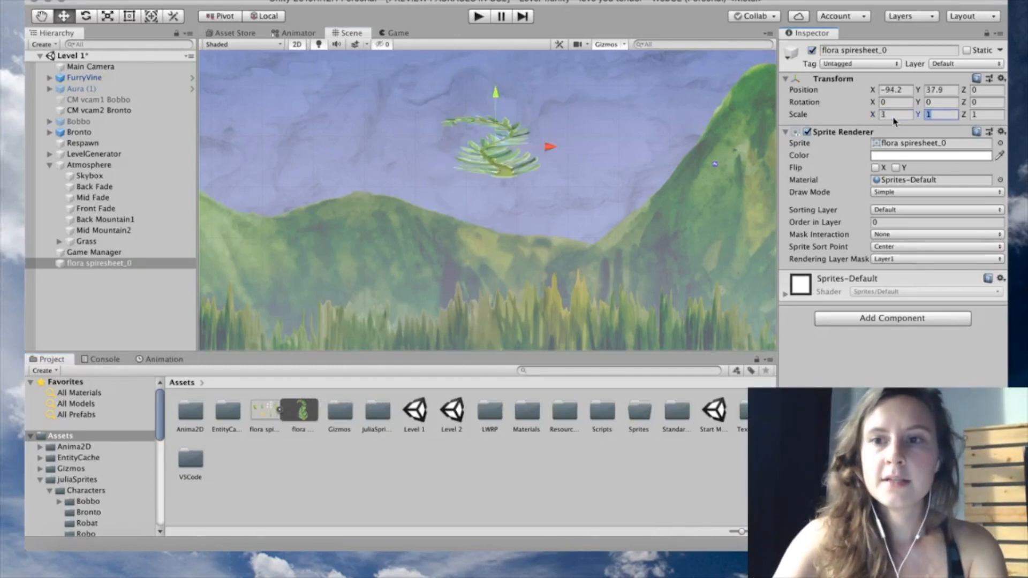
text(3)
key(Tab)
text(3)
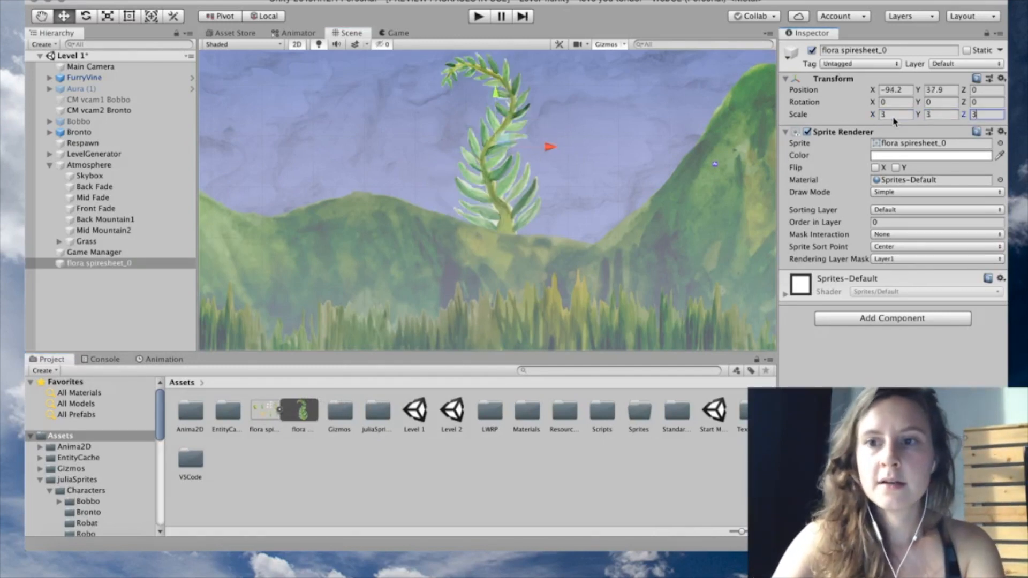
click(915, 210)
click(922, 294)
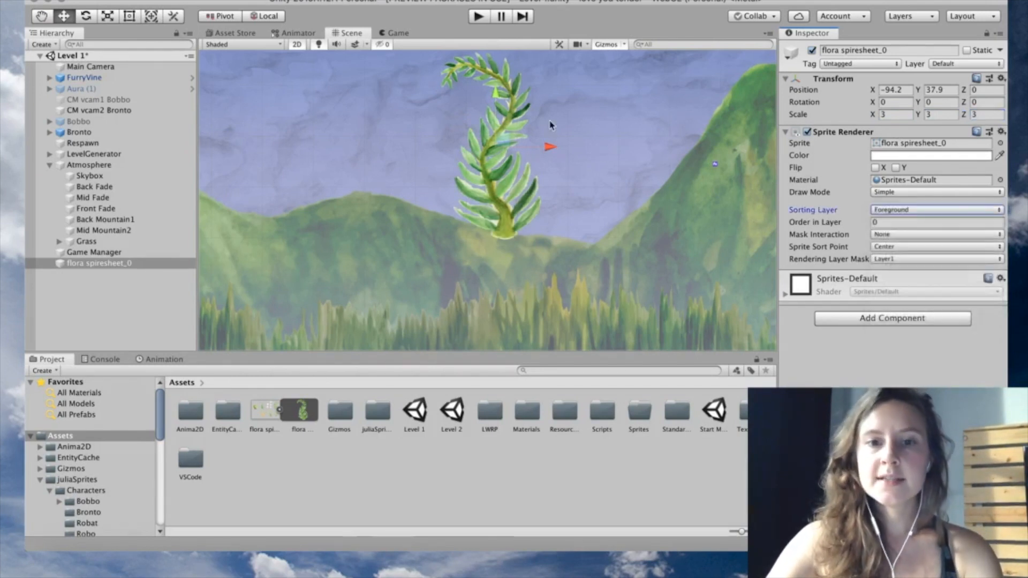
drag(503, 142, 475, 204)
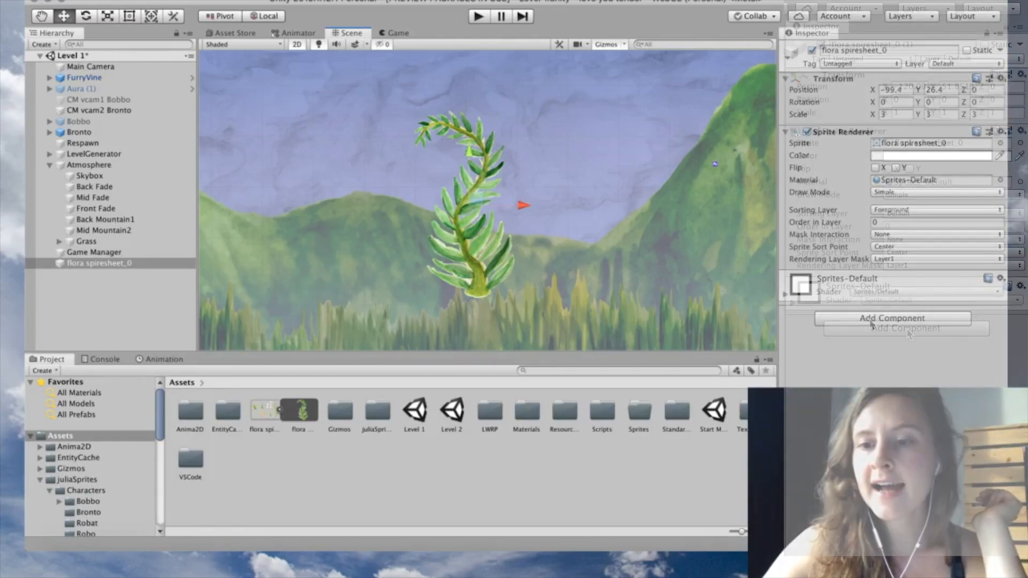
Add a Sprite Skin component to the fern and create its bones
click(904, 322)
text(sprite skin)
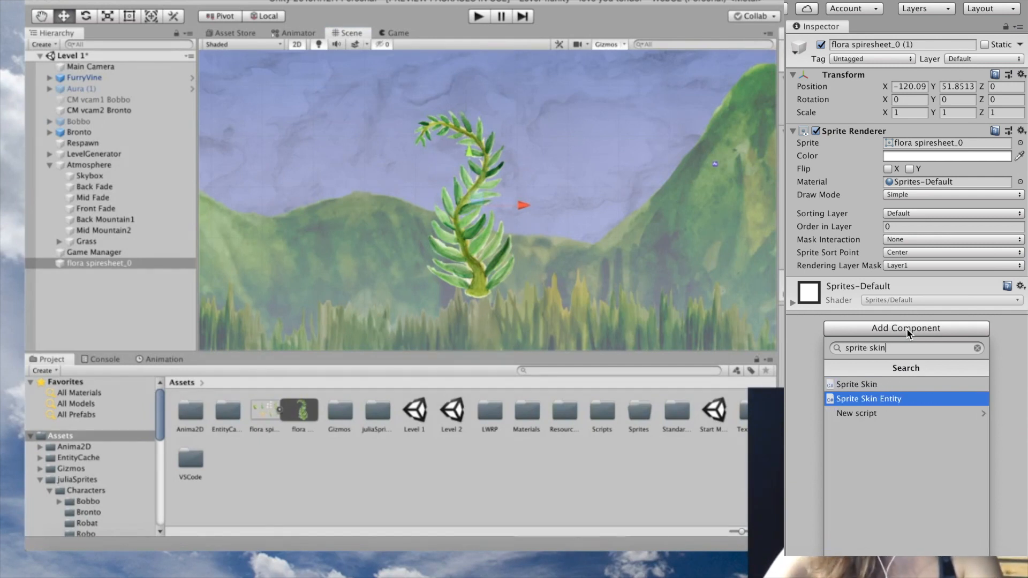
key(Up)
key(Return)
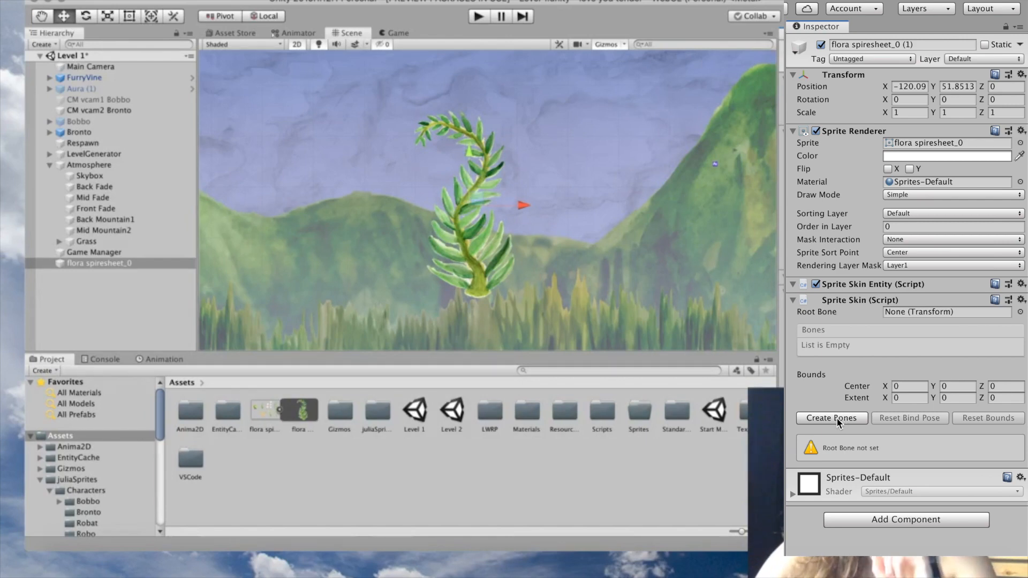
click(837, 419)
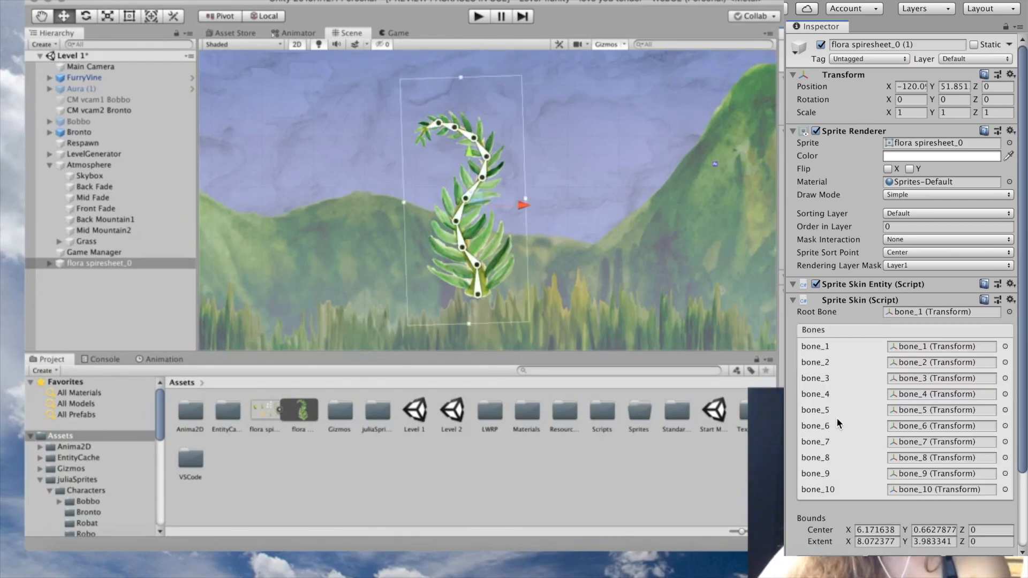
Expand the fern's bone hierarchy and rotate tip bone_10 to 53.994 to bend the curl
scroll(837, 415, down, 3)
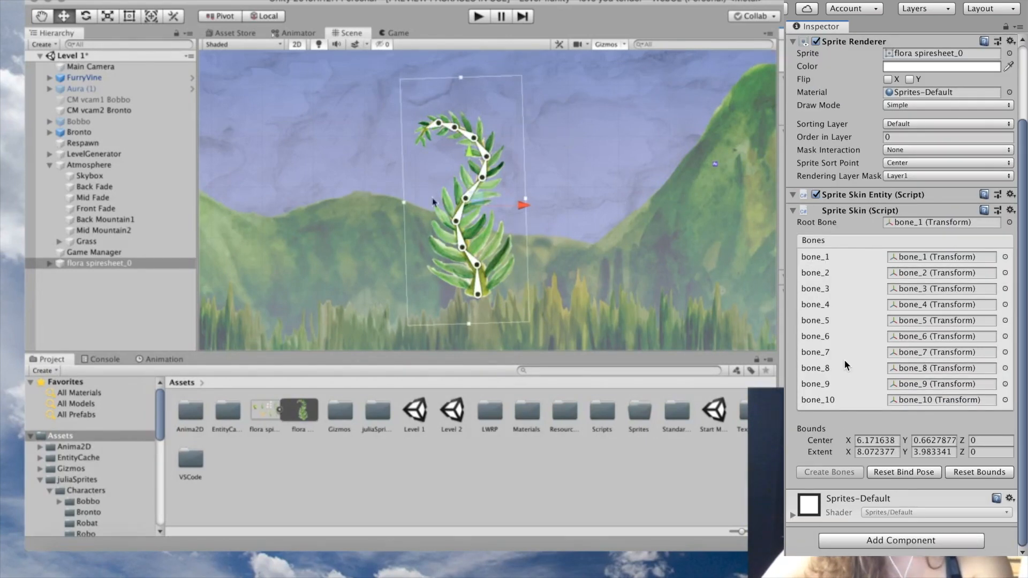
click(72, 264)
click(49, 263)
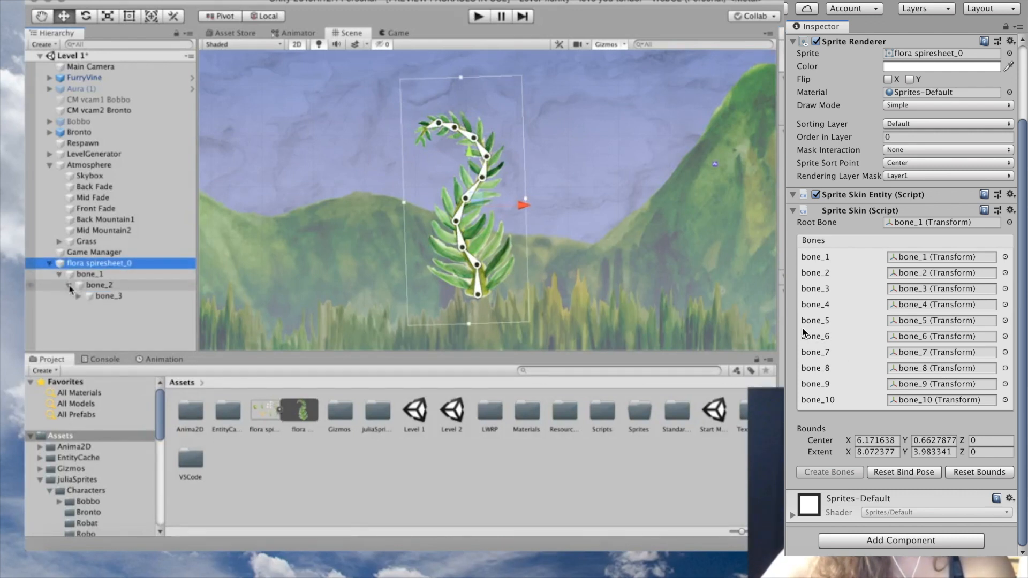
click(68, 286)
click(88, 307)
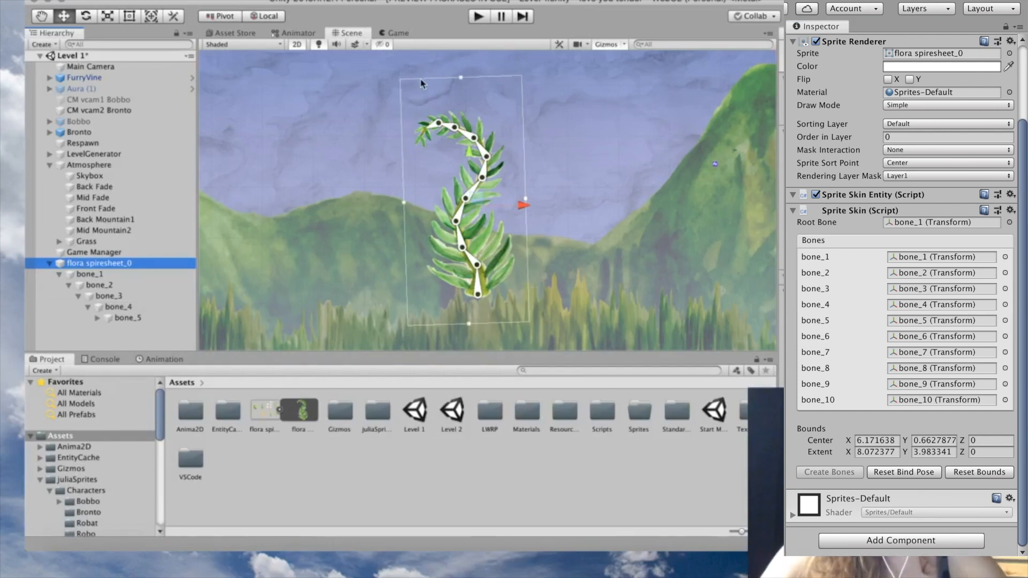
click(427, 129)
mouse_move(426, 129)
mouse_down()
mouse_move(426, 115)
mouse_move(427, 135)
mouse_up()
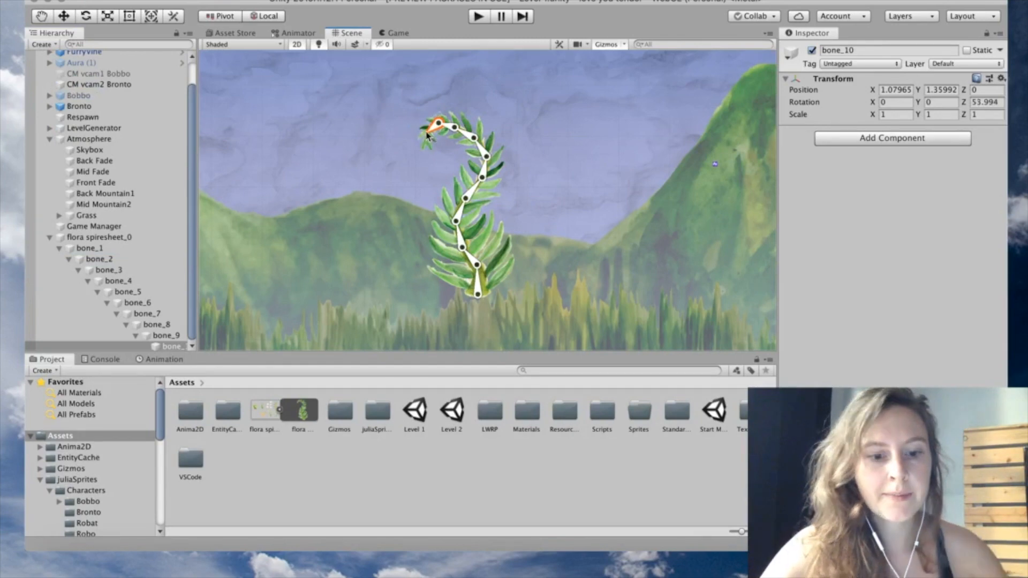
Select bone_8 in the fern's curl and rotate it to 28.624 on Z
click(476, 148)
click(459, 130)
scroll(456, 129, up, 10)
scroll(457, 129, down, 2)
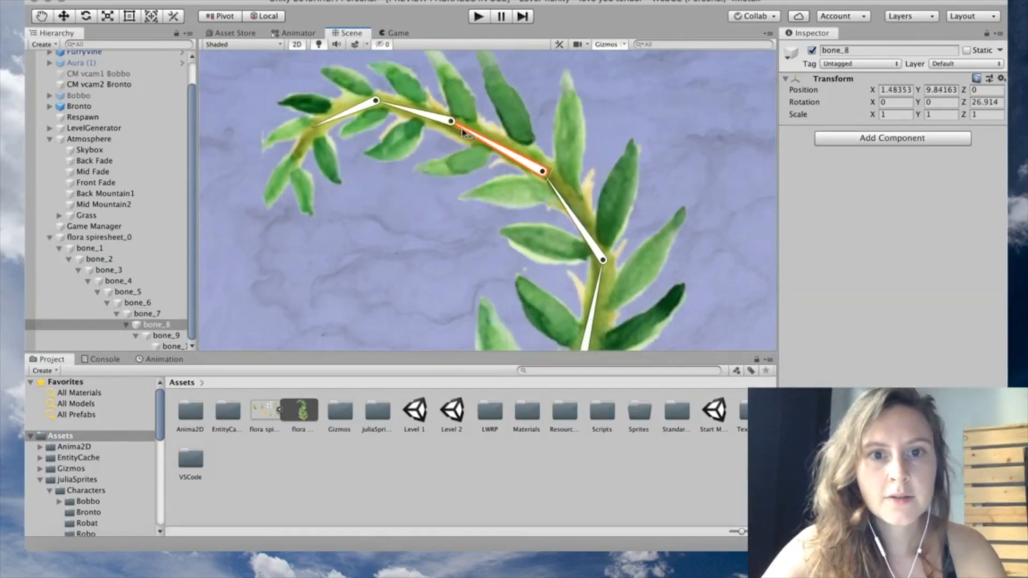
drag(459, 131, 536, 180)
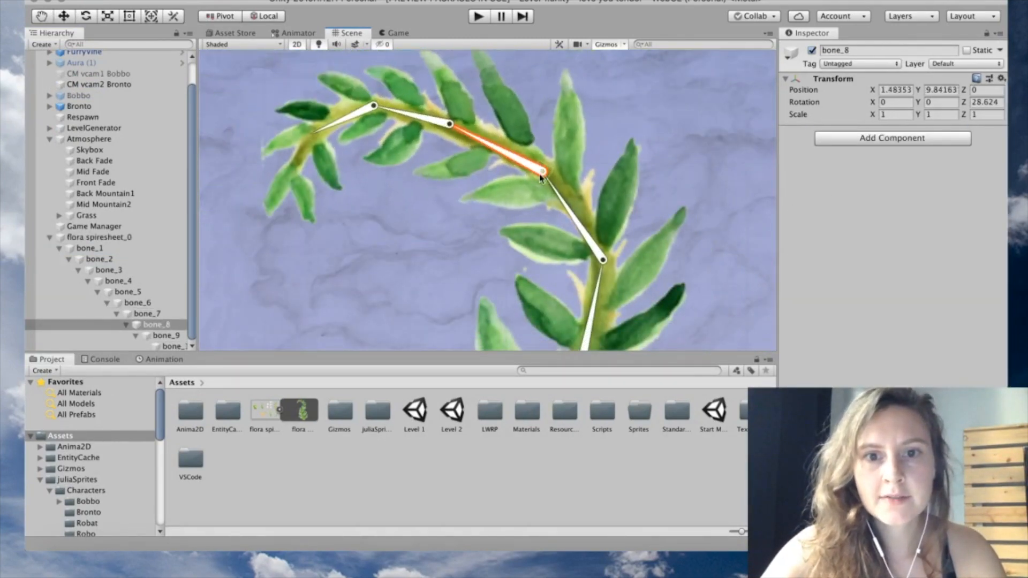
scroll(537, 155, down, 3)
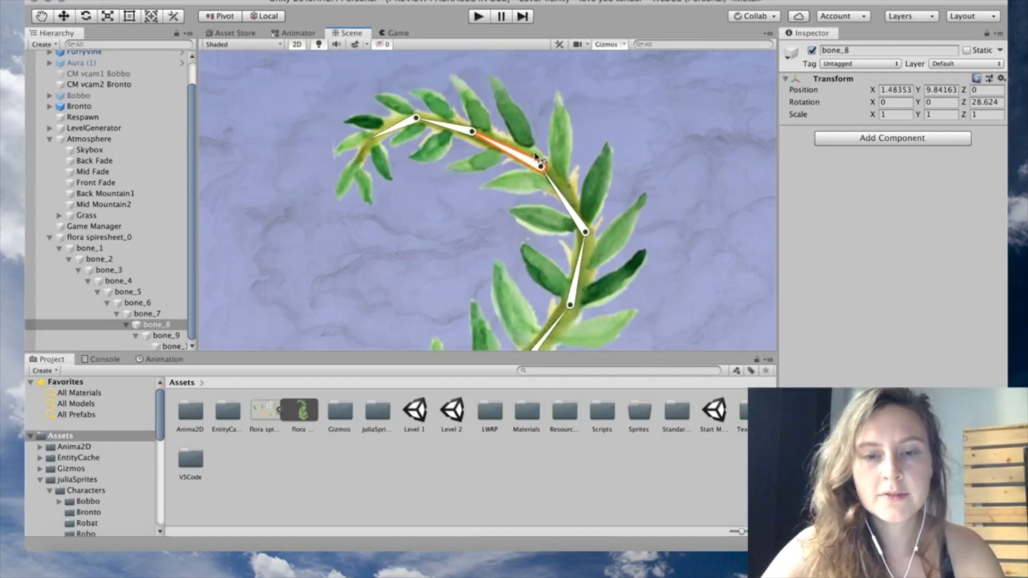
scroll(536, 155, down, 6)
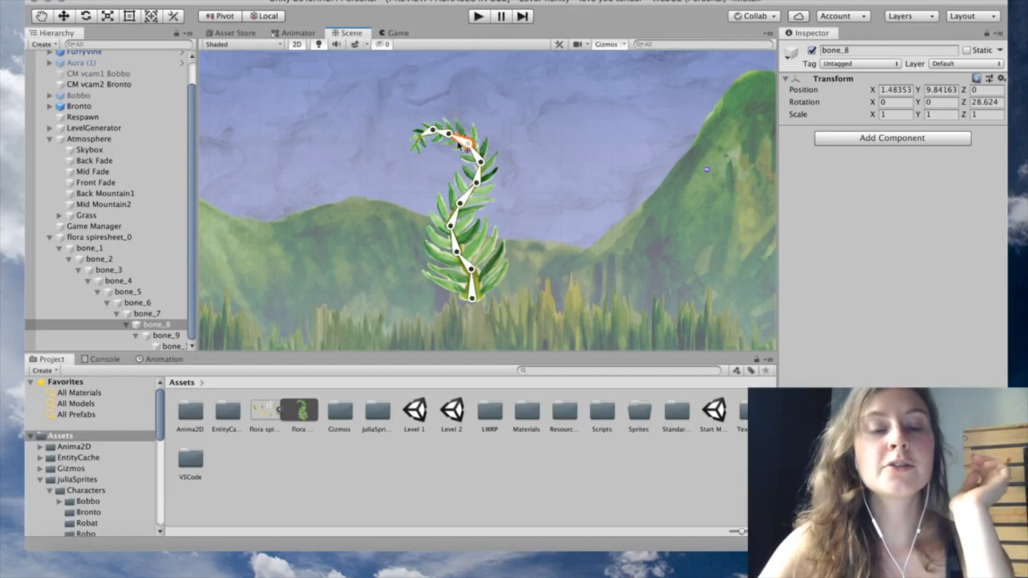
Show the Animation panel, then test-bend bone_5 and undo the change
click(177, 360)
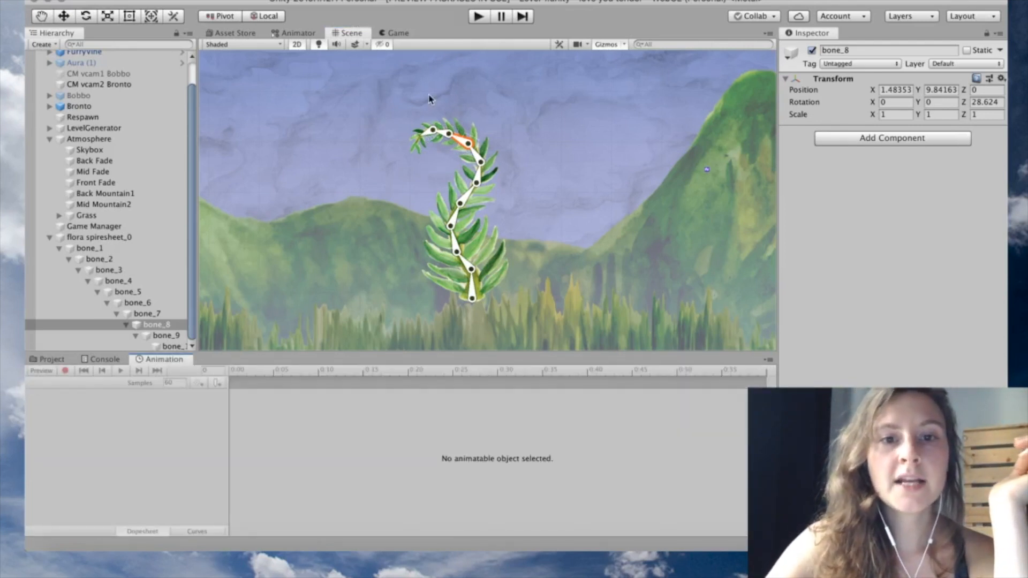
click(424, 128)
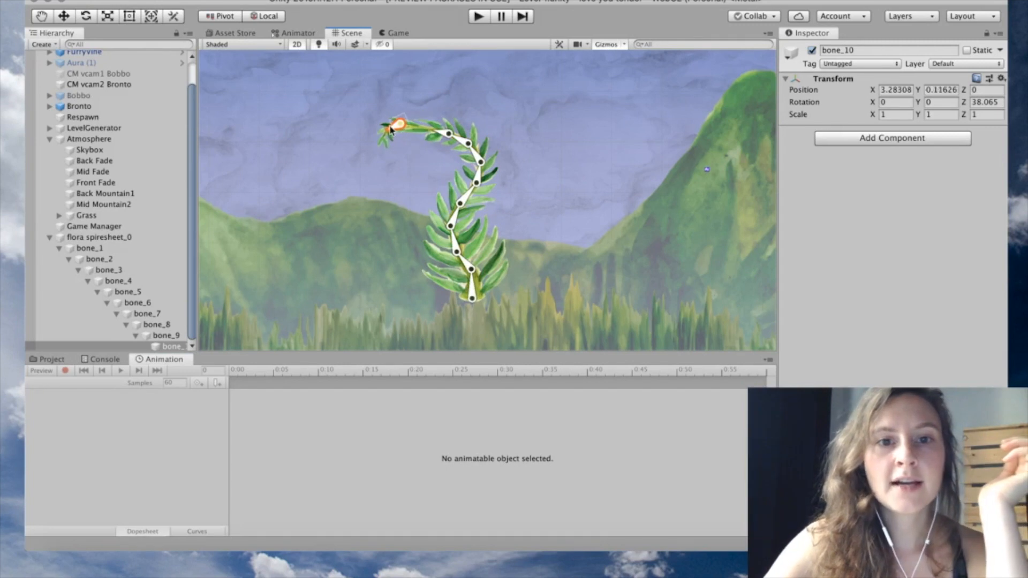
click(459, 139)
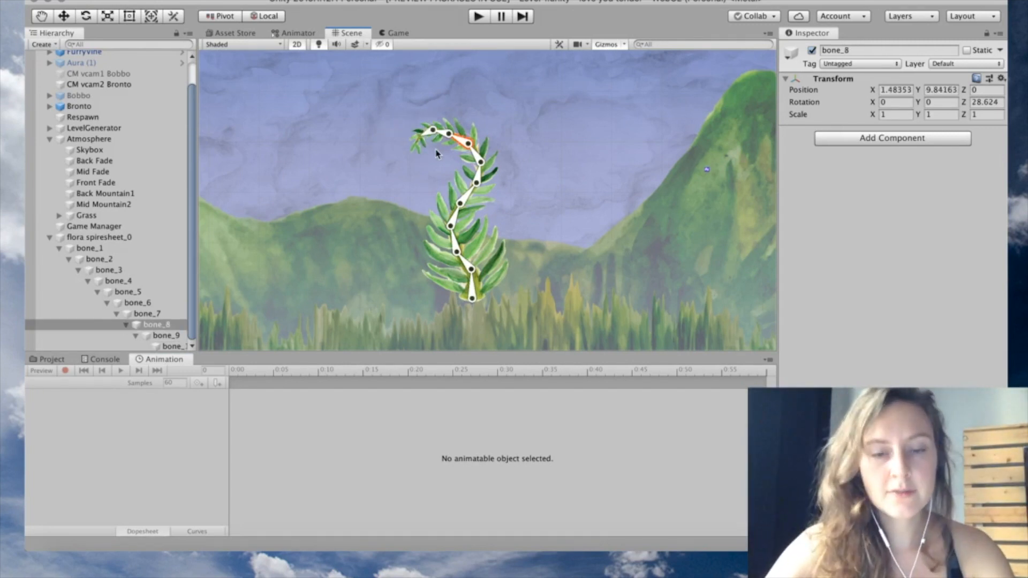
click(464, 200)
drag(464, 200, 476, 160)
key(super+z)
key(super+z)
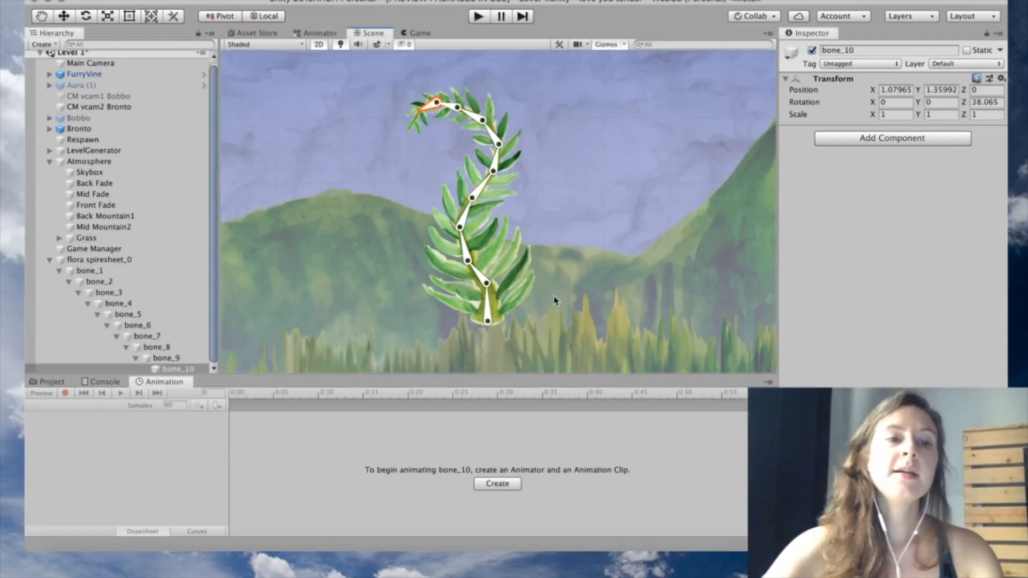
Add an IK Manager 2D component to flora spiresheet_0 and list its solver types
click(86, 260)
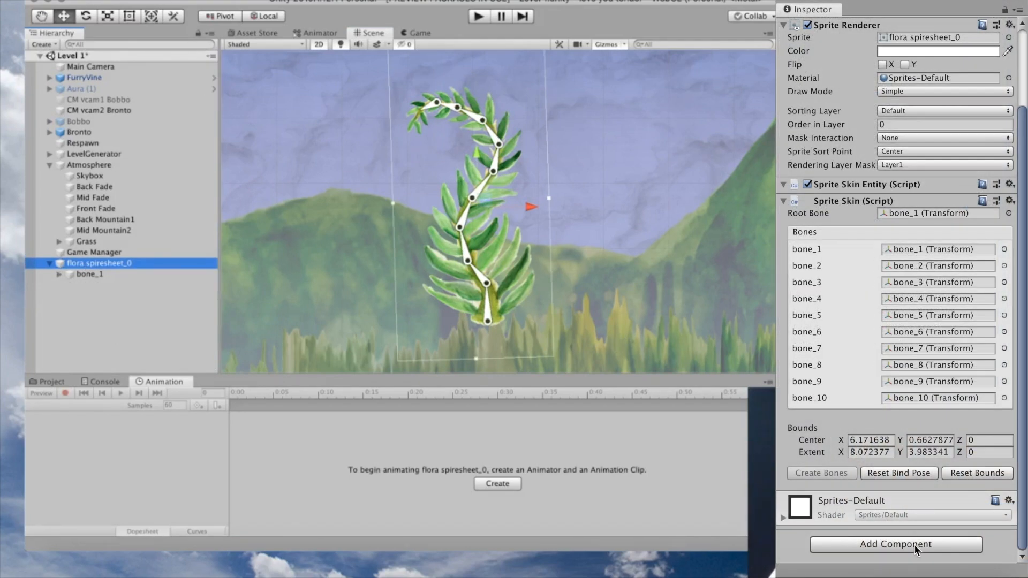
click(914, 544)
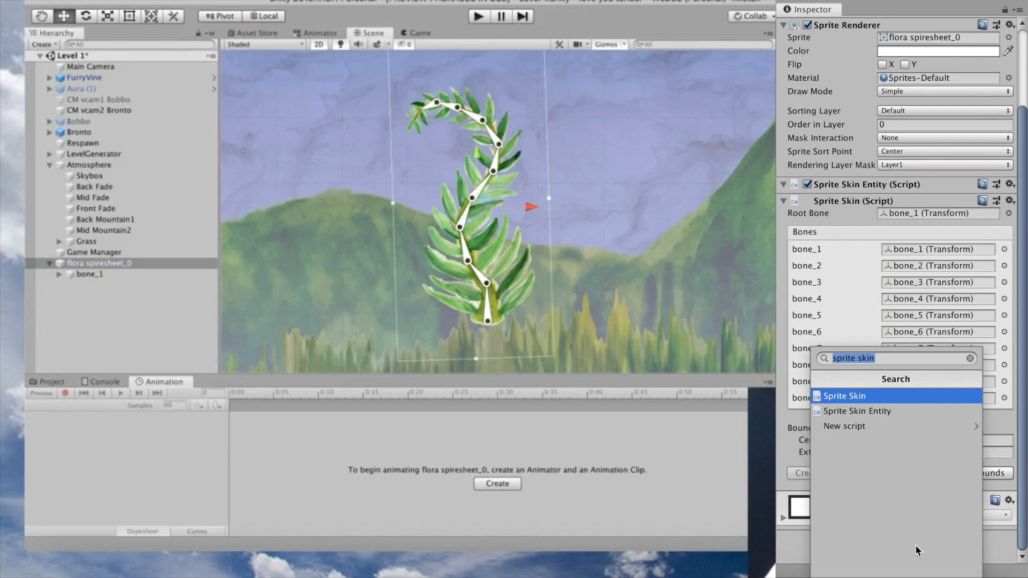
text(ik manager 2d)
key(Return)
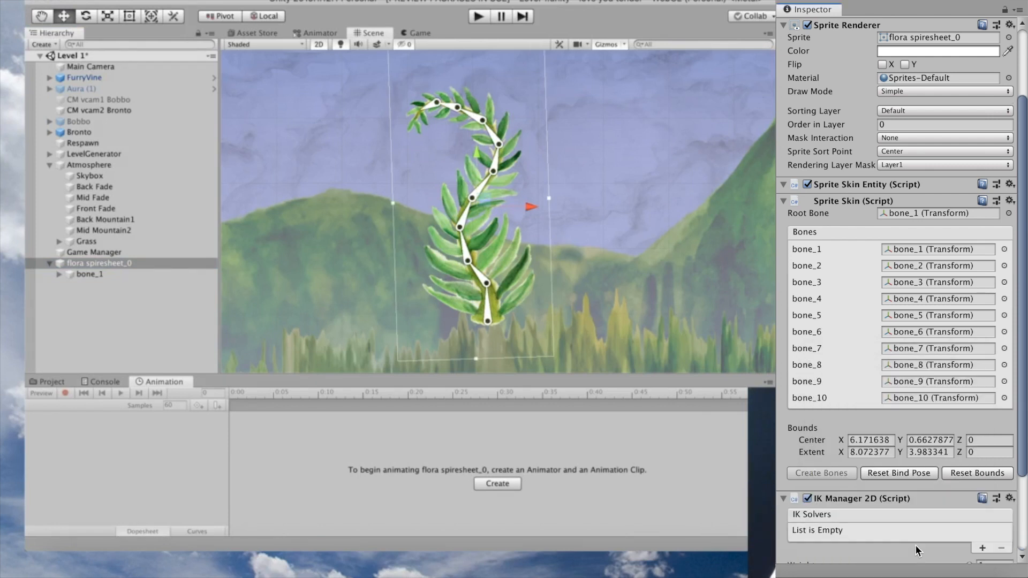
scroll(935, 448, down, 5)
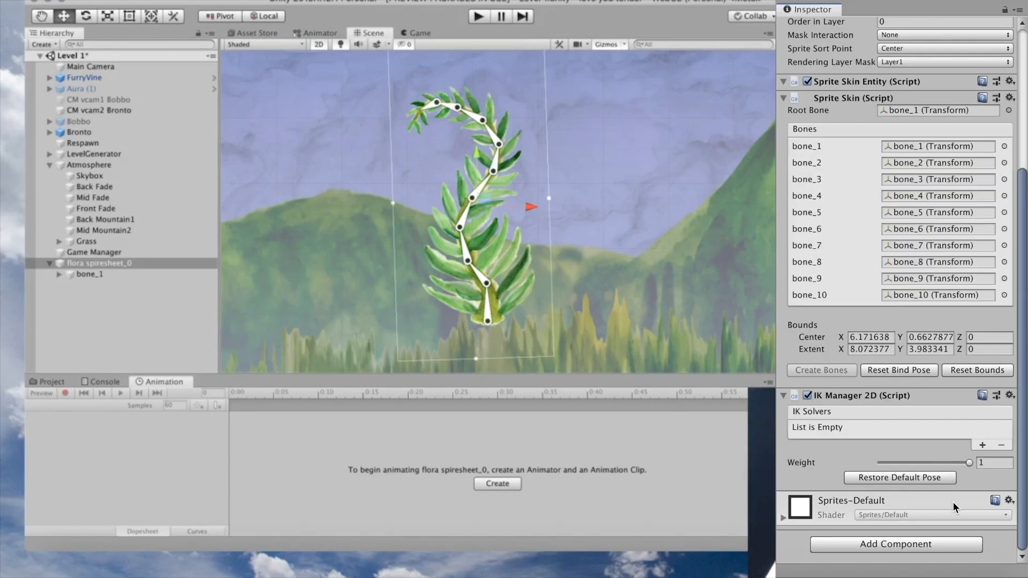
click(982, 445)
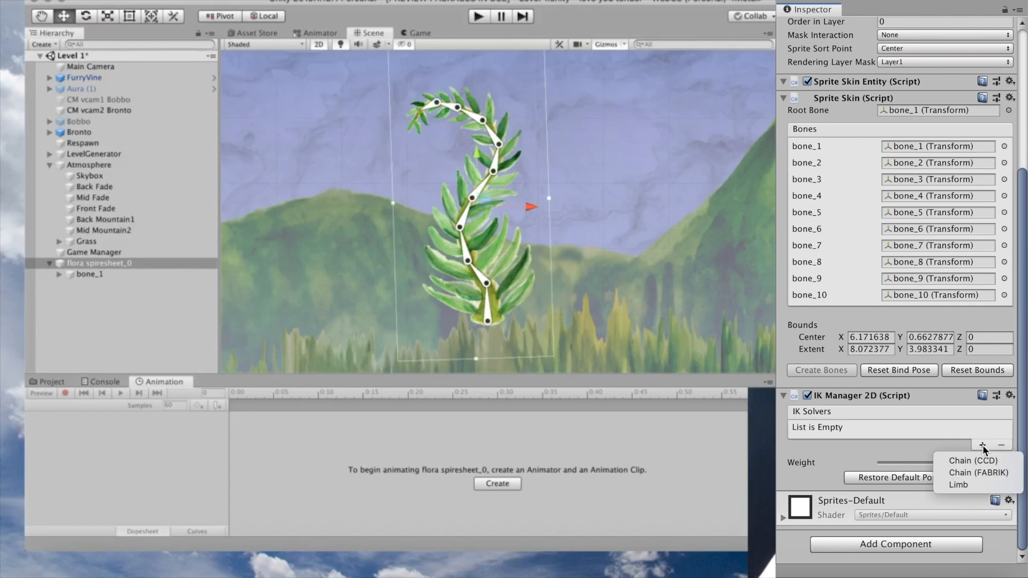
Add a Chain (CCD) solver and name it 'Planty Spine'
click(988, 463)
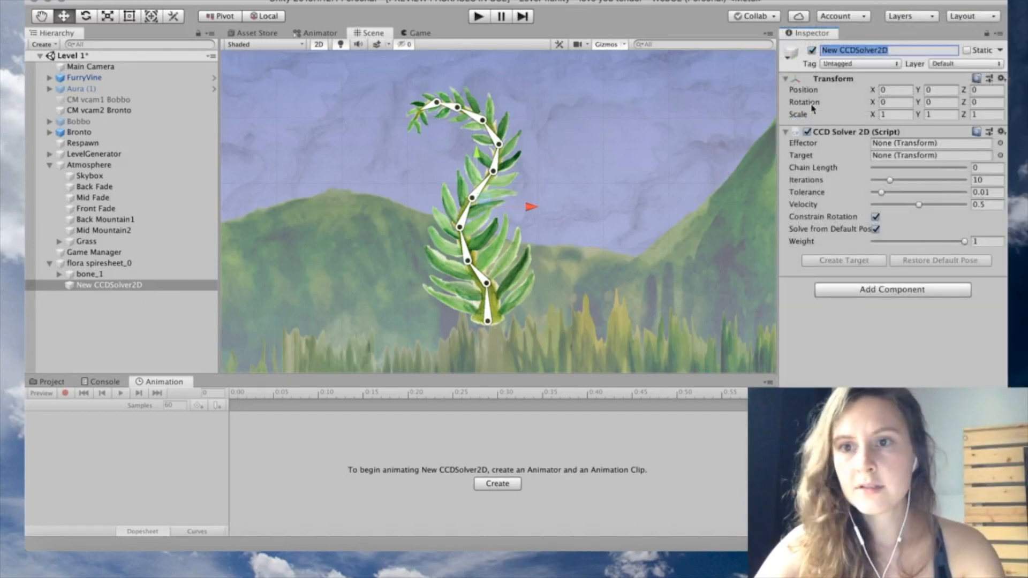
text(Planty Spine)
key(Return)
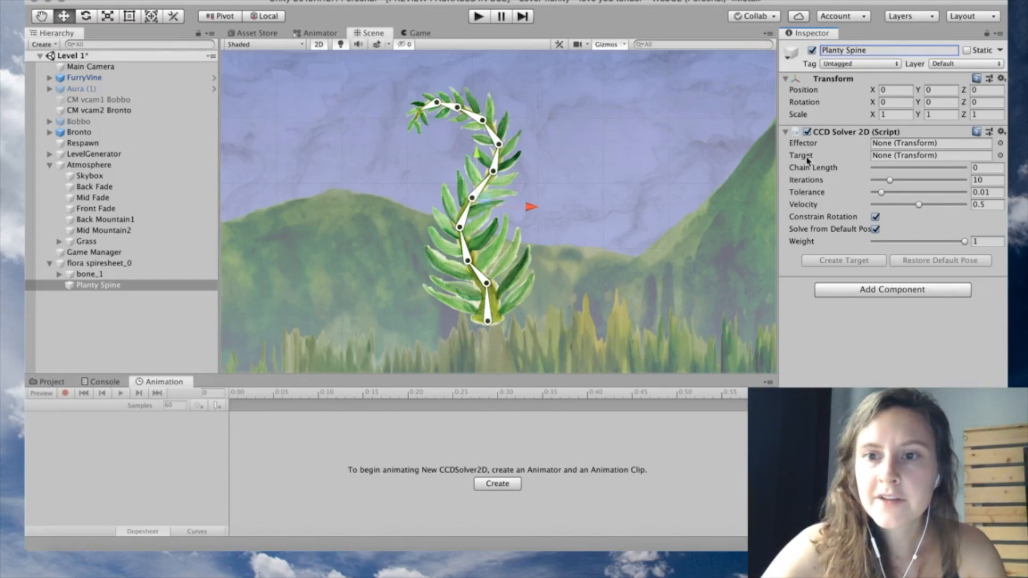
Expand bone_1's hierarchy down to bone_10 and select bone_10
alt+click(59, 274)
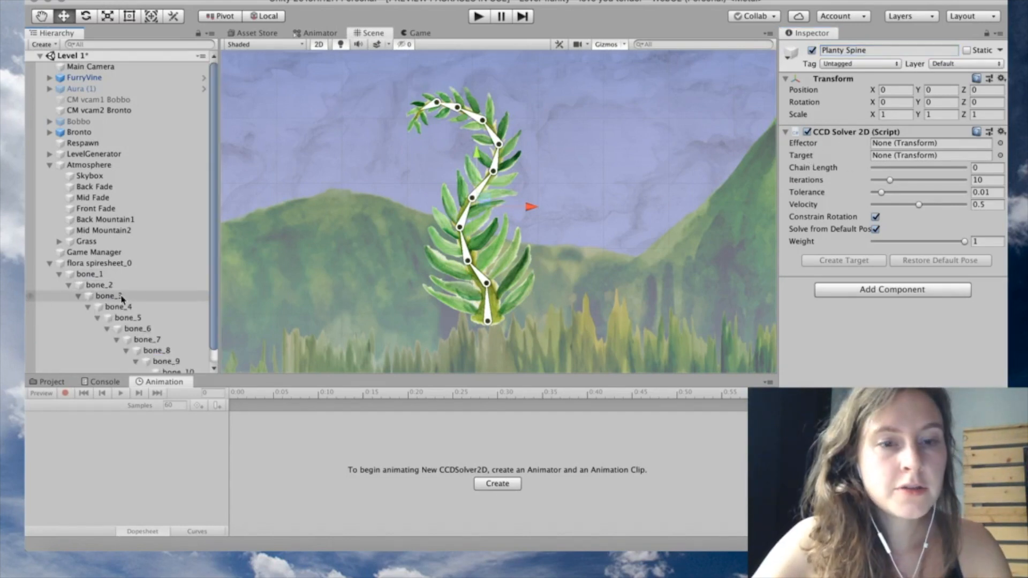
scroll(129, 294, down, 1)
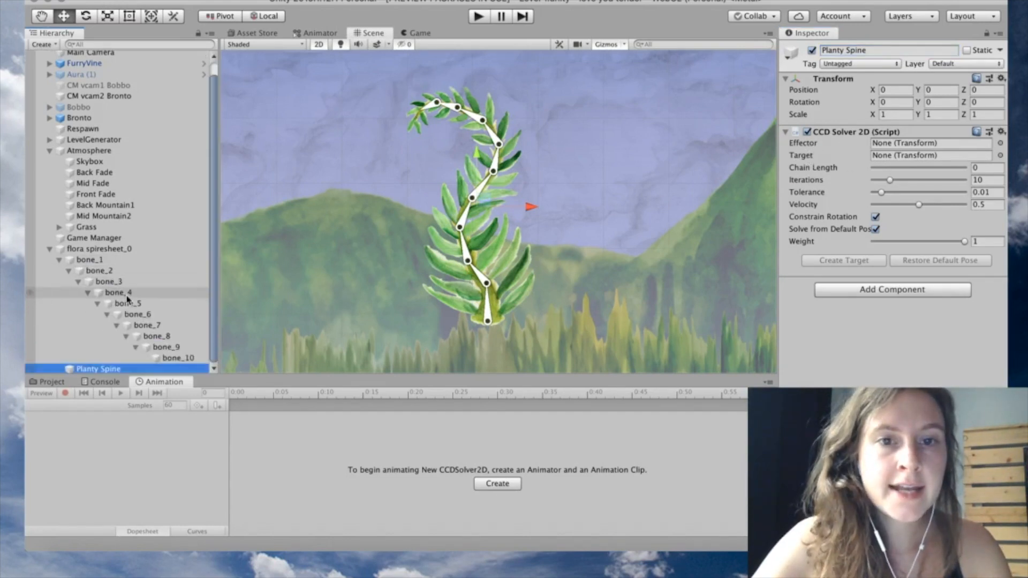
click(193, 360)
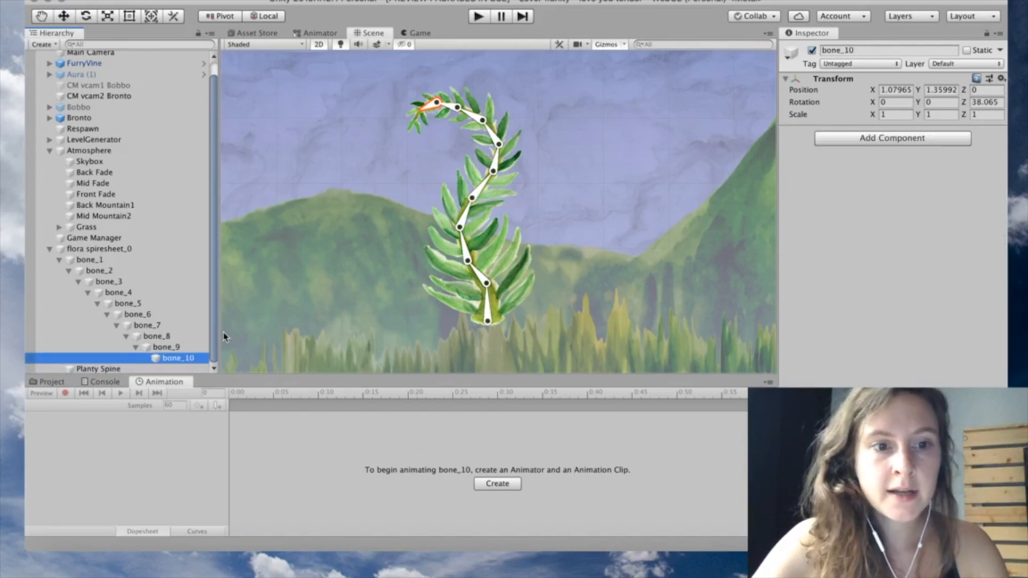
right_click(191, 363)
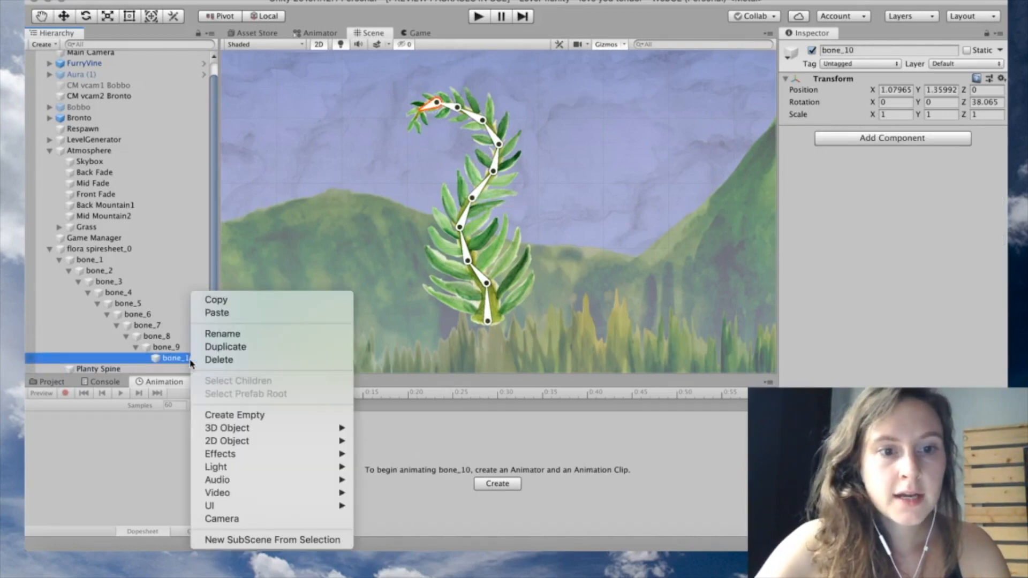
Create an empty child 'target' under bone_10 and place it left of the tip
click(230, 416)
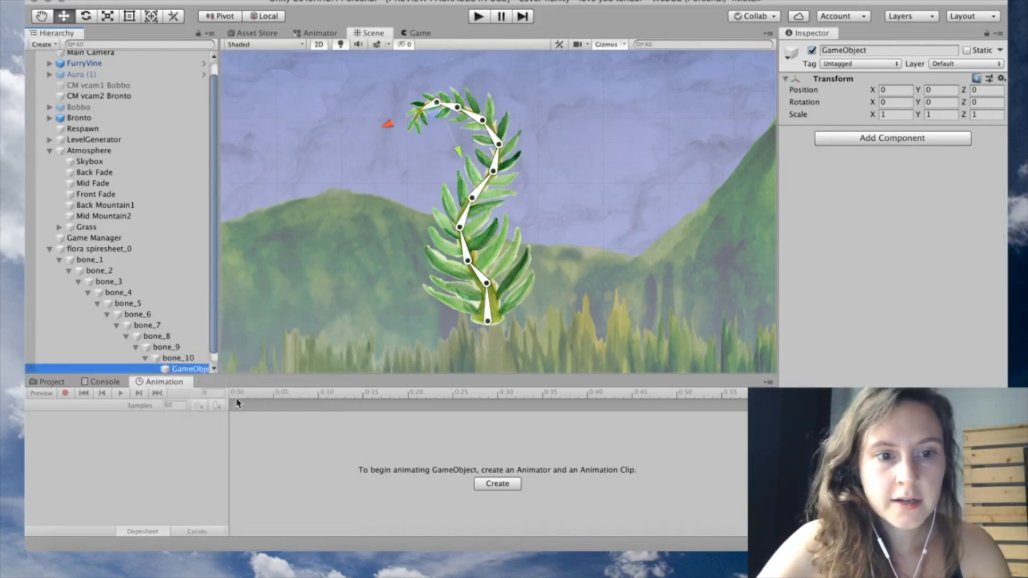
click(845, 50)
text(targe)
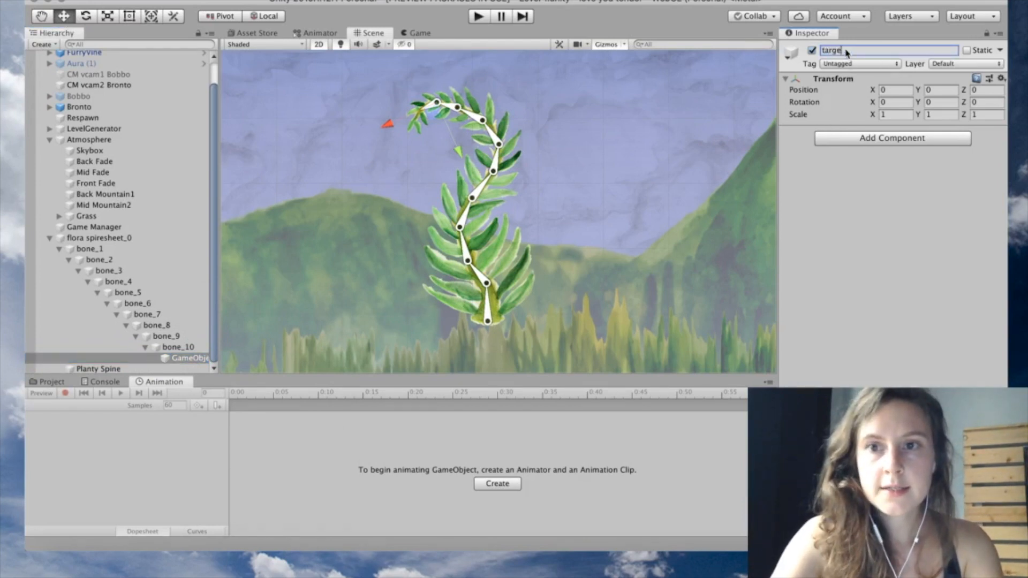
text(t)
key(Return)
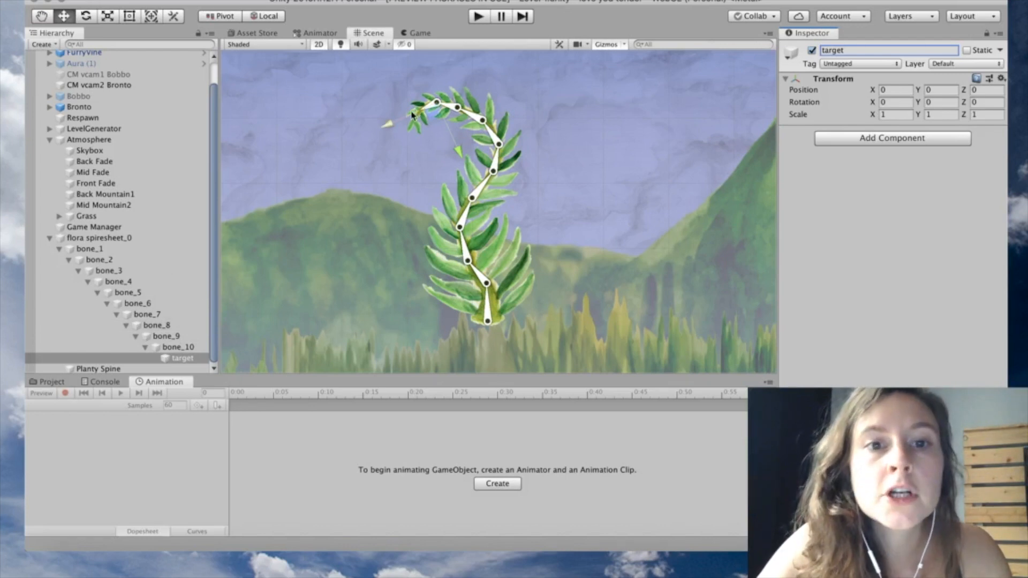
drag(389, 129, 373, 136)
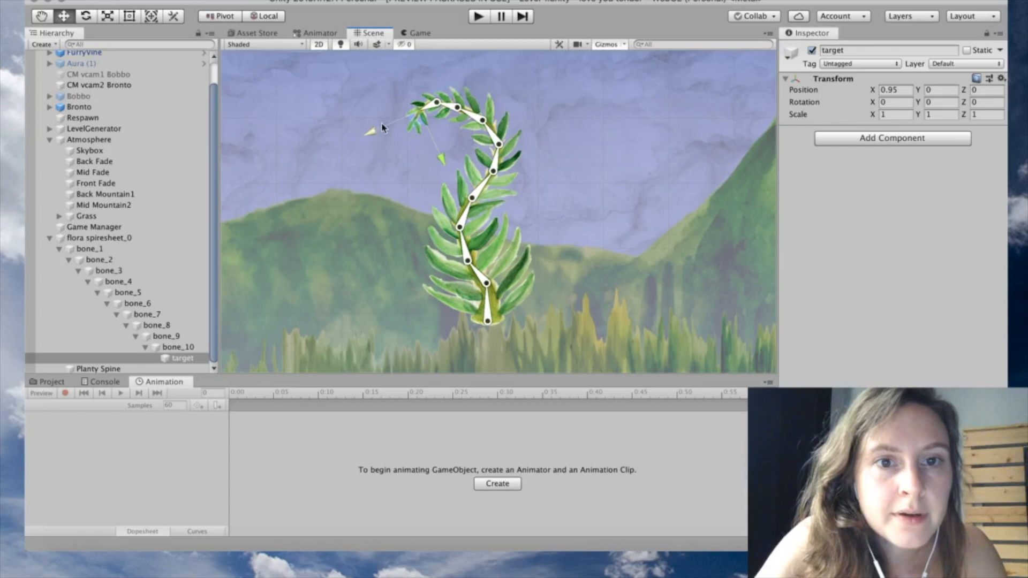
scroll(383, 127, up, 6)
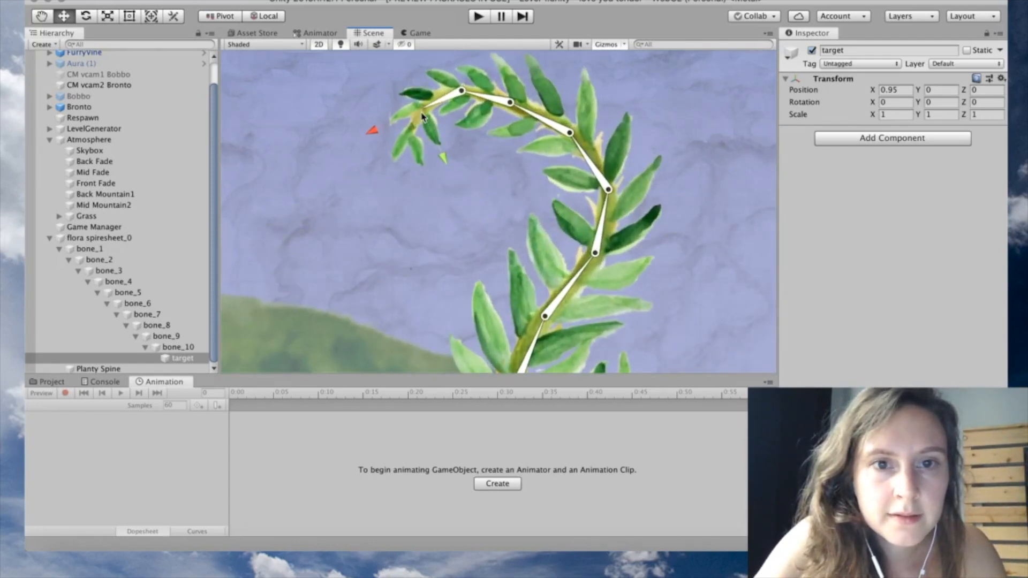
drag(420, 115, 419, 115)
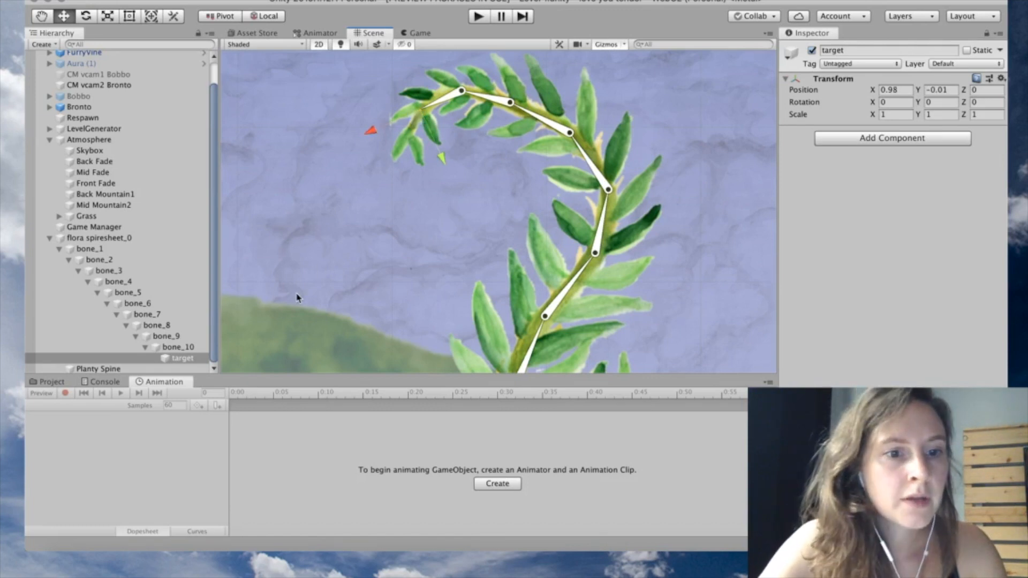
Duplicate target and rename the copy 'effector'
right_click(194, 362)
click(224, 348)
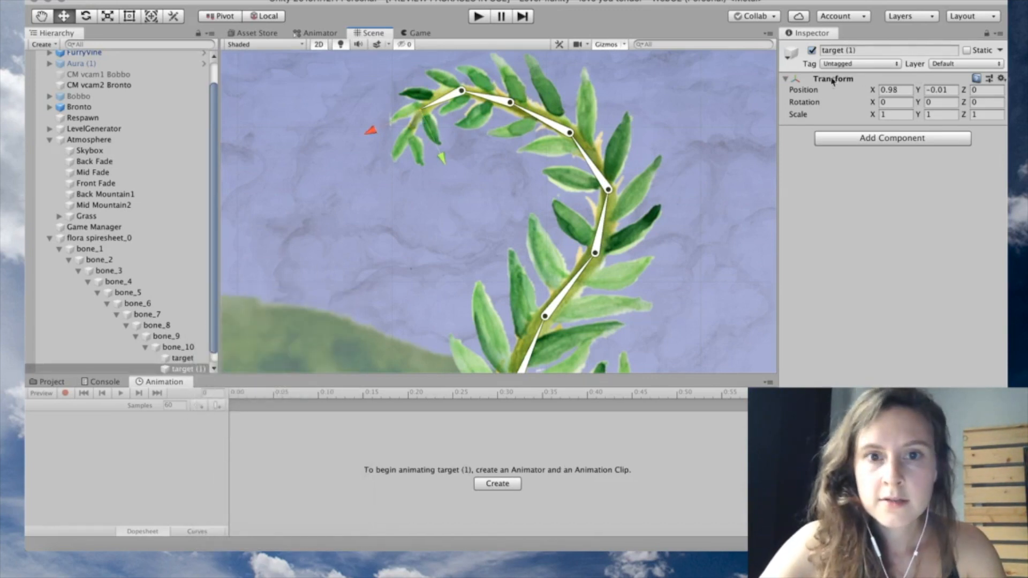
click(864, 51)
text(effector)
key(Return)
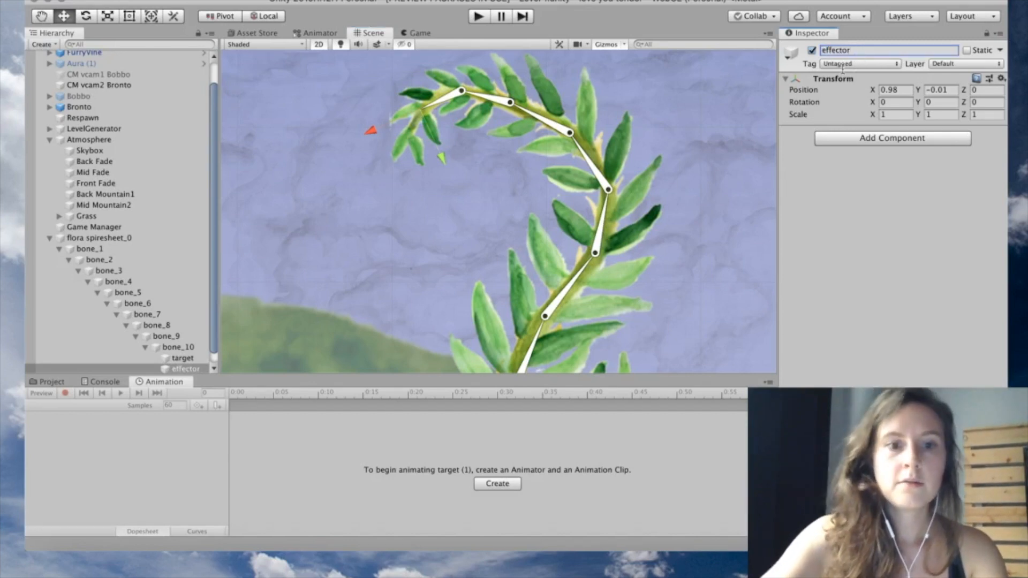
Move target out of bone_10 to sit under flora spiresheet_0
scroll(139, 336, down, 1)
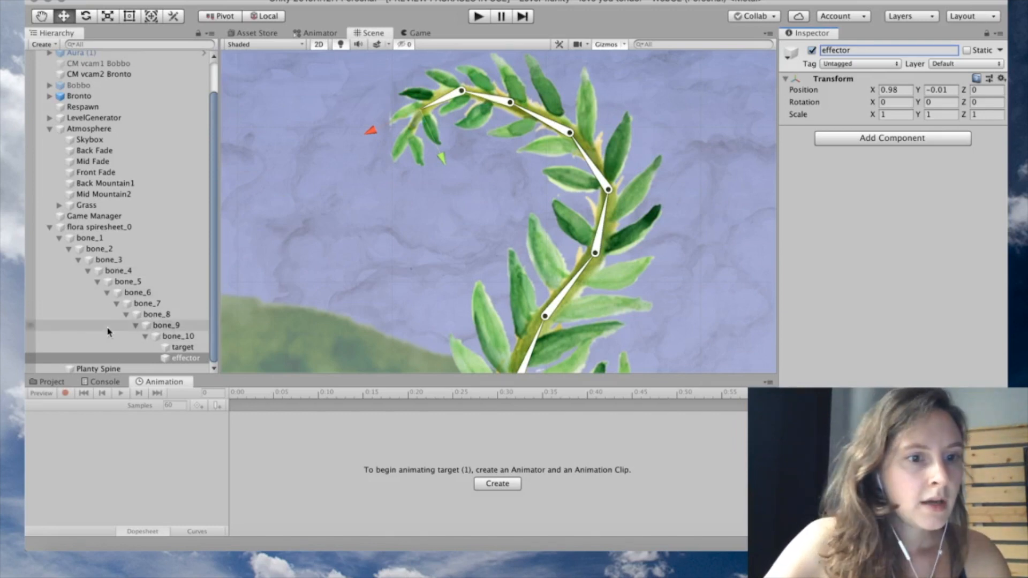
click(180, 348)
drag(180, 349, 110, 229)
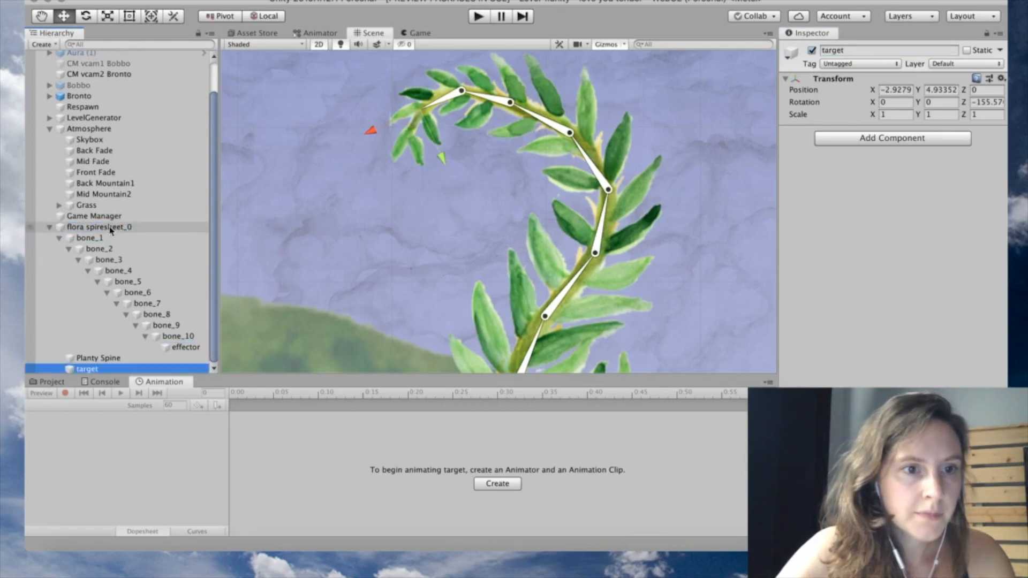
Rename the solver 'Planty Spine CCD SOlver' and assign effector and target to its slots
click(60, 238)
click(59, 242)
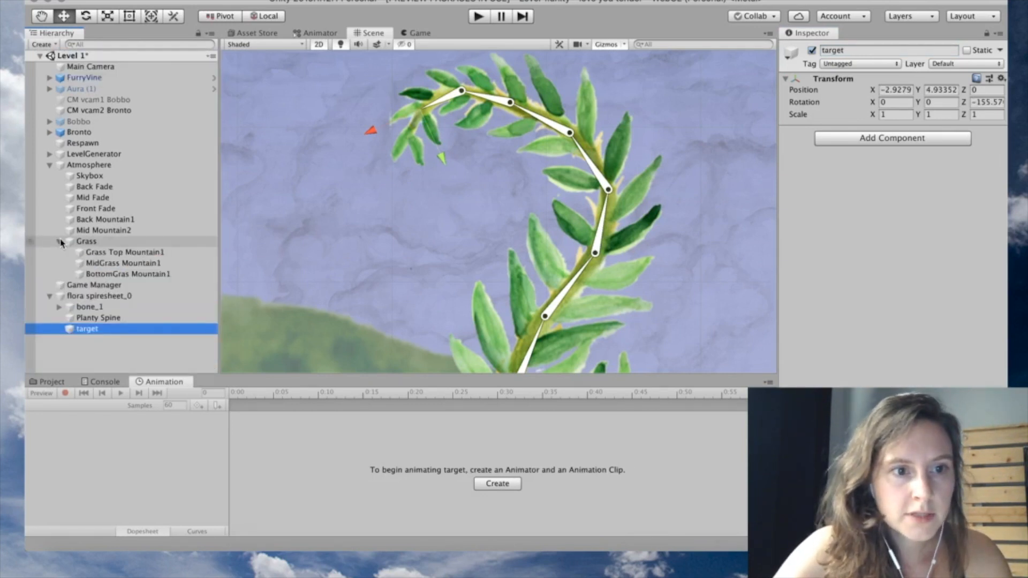
click(60, 241)
alt+click(59, 274)
scroll(123, 310, down, 2)
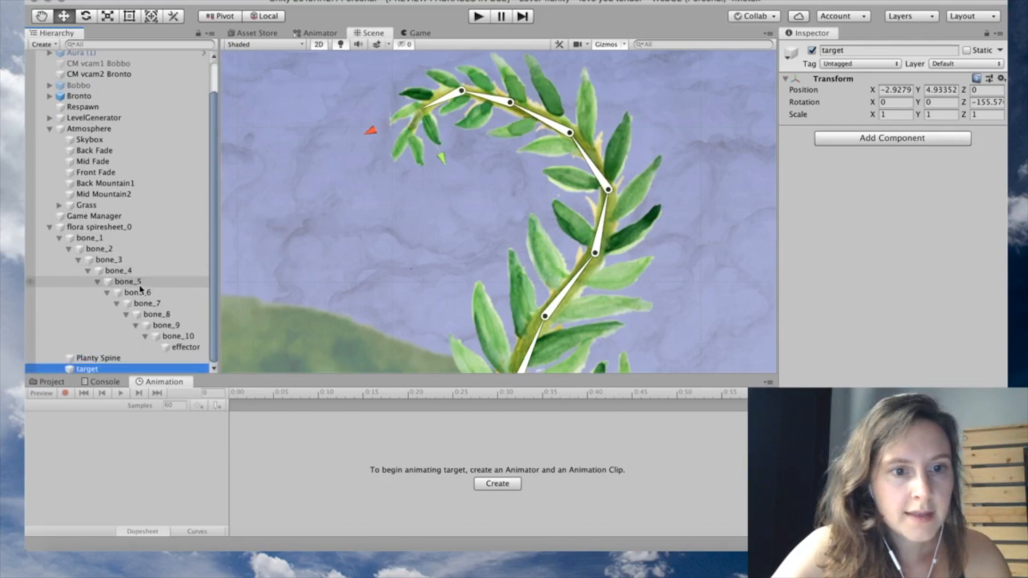
click(117, 359)
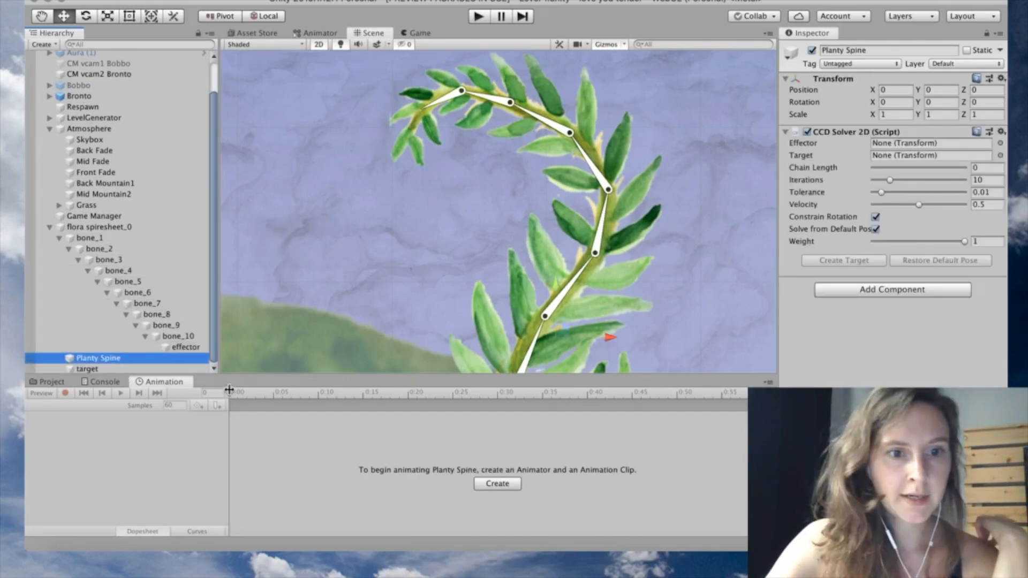
click(874, 54)
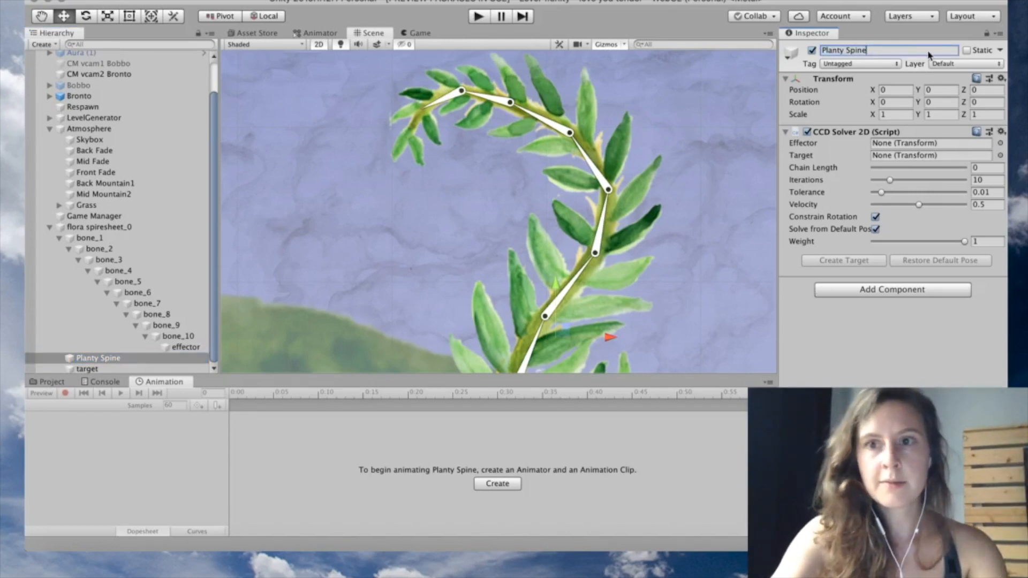
key(Return)
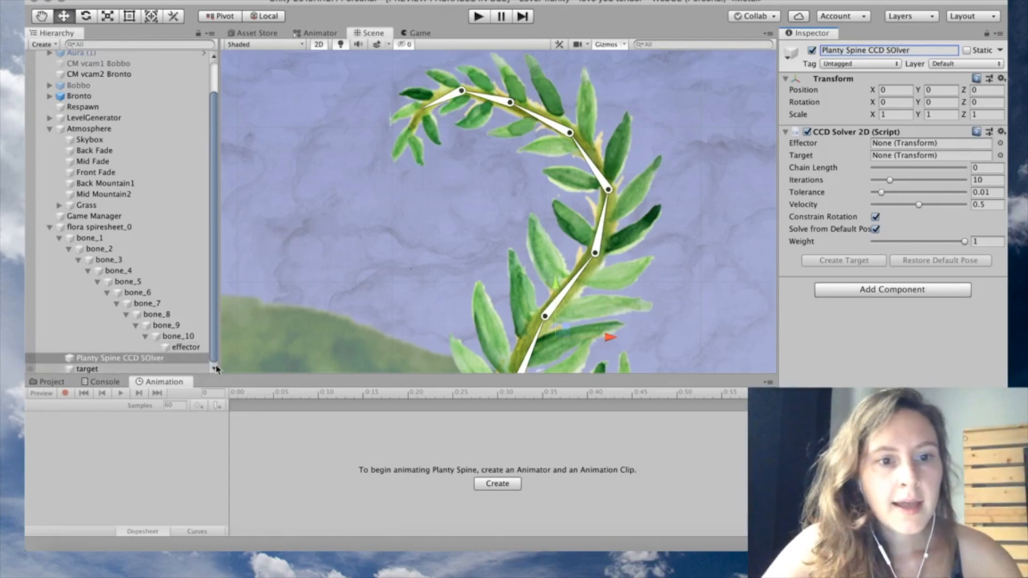
drag(193, 351, 878, 146)
drag(86, 369, 874, 156)
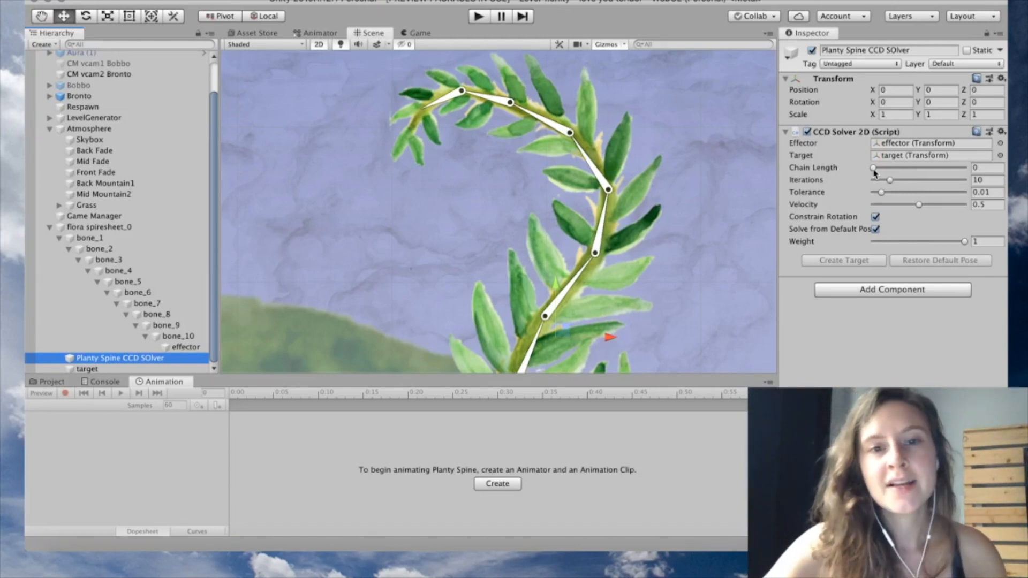
Frame the whole plant and set the CCD solver's Chain Length to 8
scroll(491, 230, down, 10)
middle_drag(491, 230, 450, 155)
scroll(450, 155, down, 1)
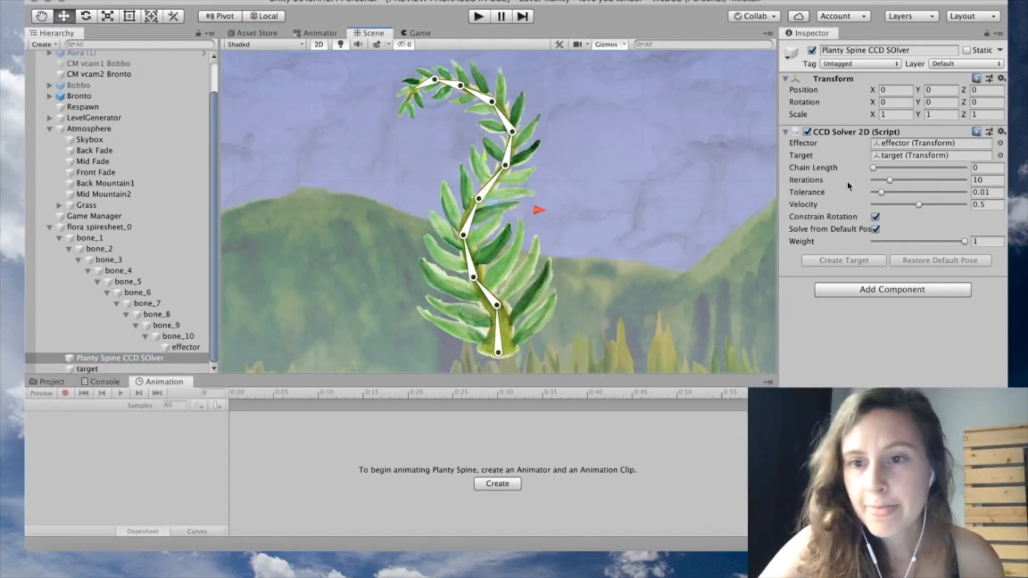
drag(874, 170, 903, 170)
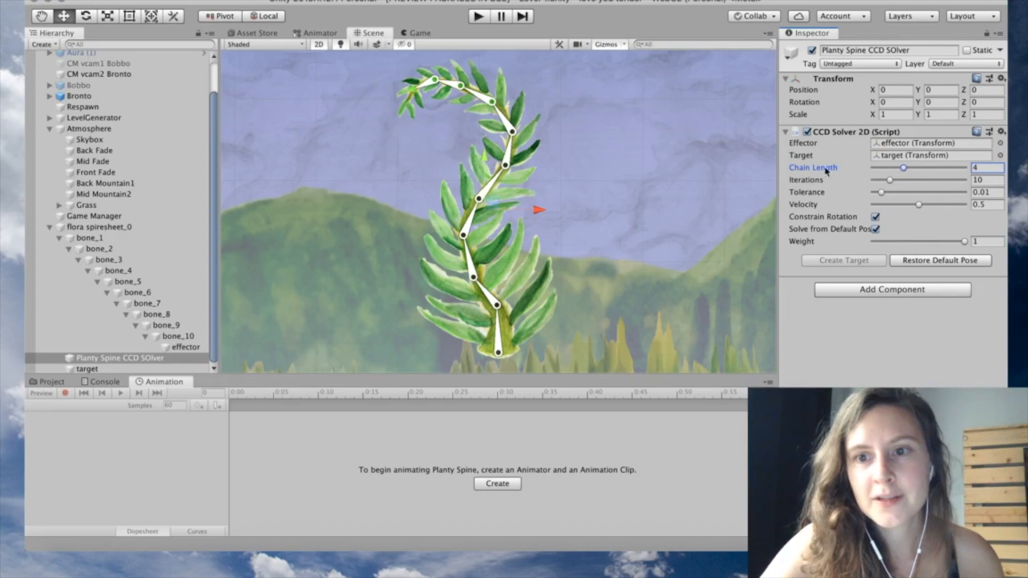
drag(904, 170, 961, 172)
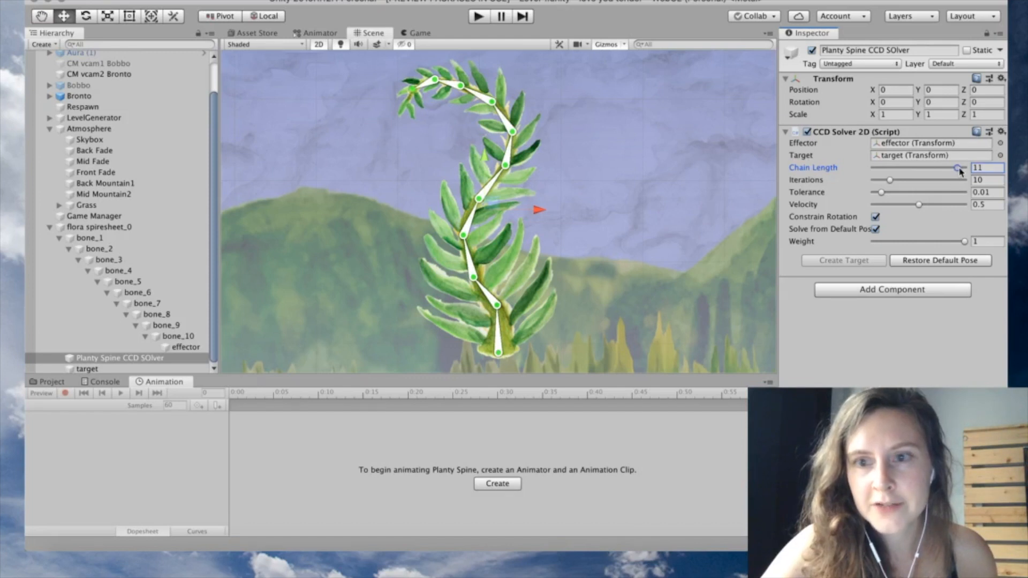
drag(959, 169, 936, 173)
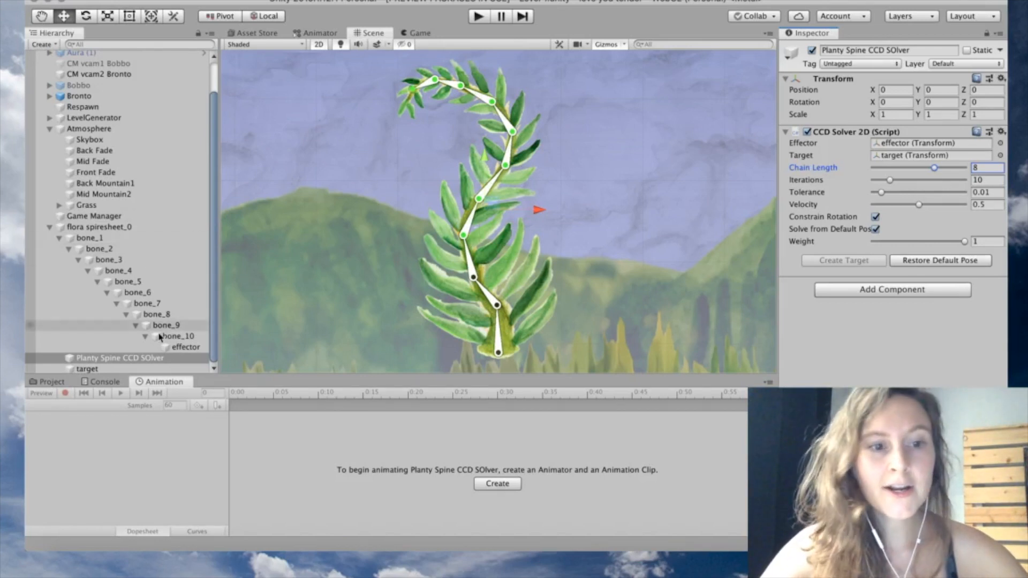
Drag the IK target around the Scene to test the plant's bending
click(160, 369)
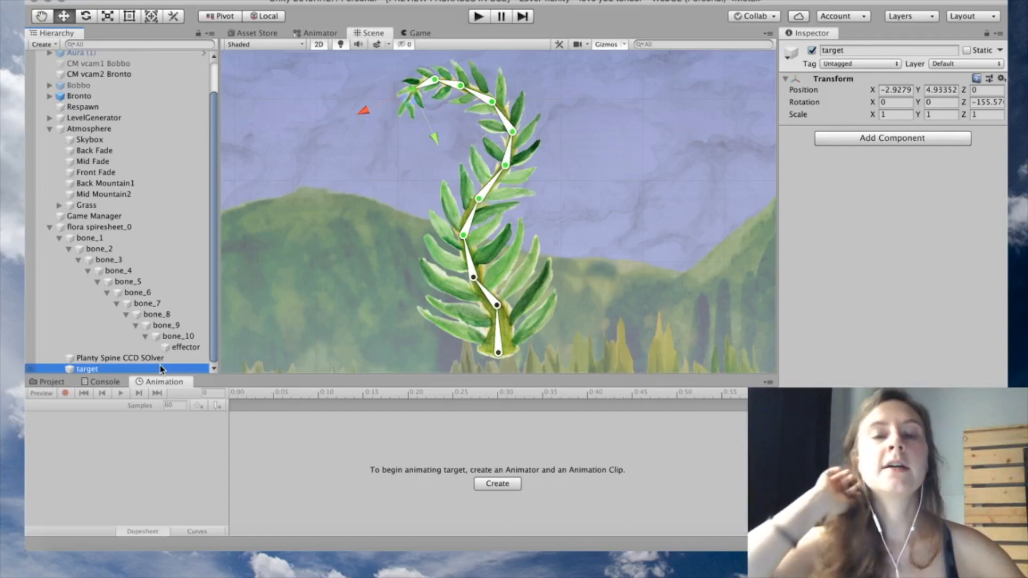
scroll(234, 299, down, 5)
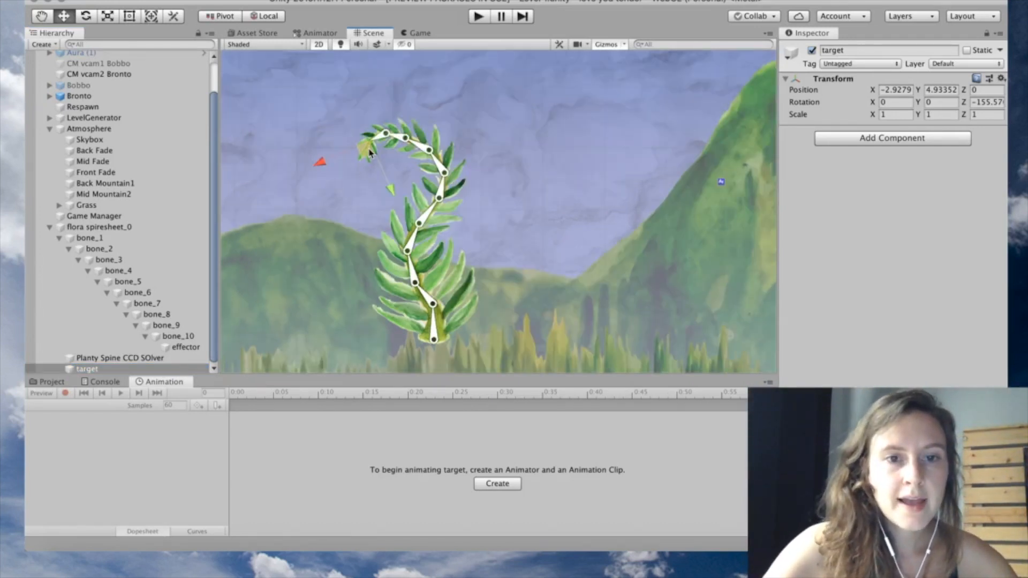
drag(369, 153, 314, 145)
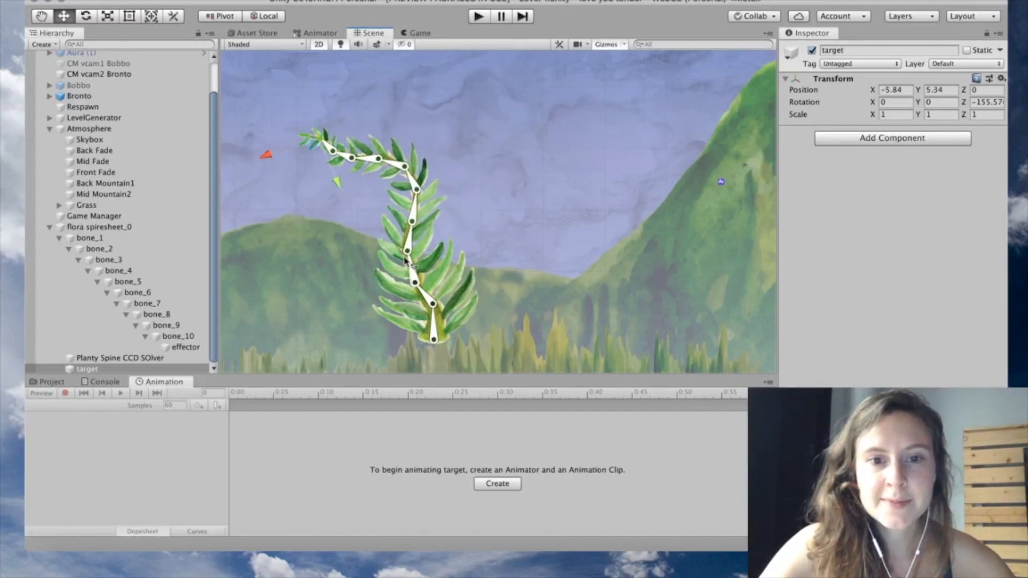
drag(311, 146, 400, 88)
drag(459, 126, 291, 91)
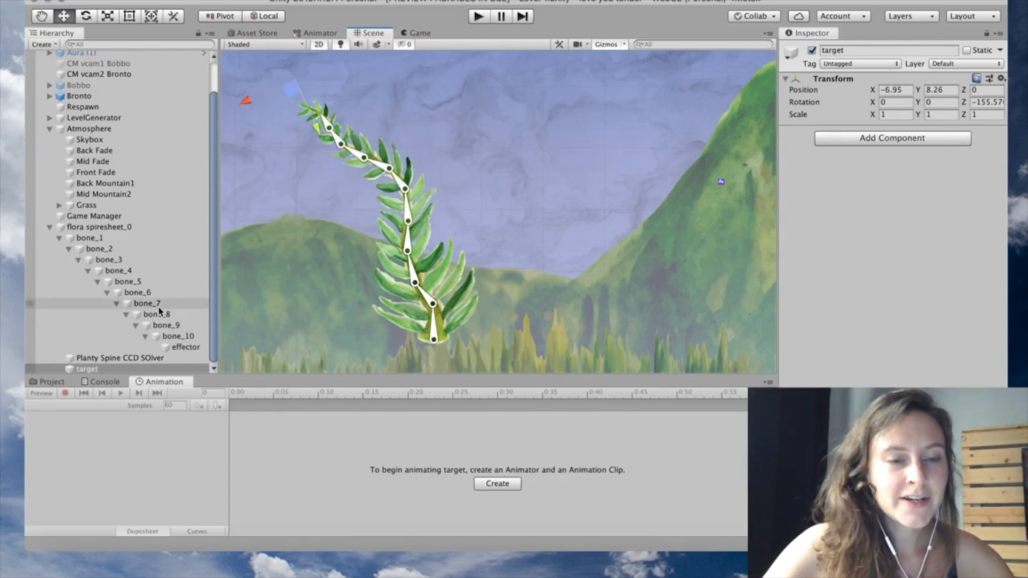
Parent target under bone_10 and reposition it near the curled plant tip
click(124, 370)
drag(159, 354, 161, 351)
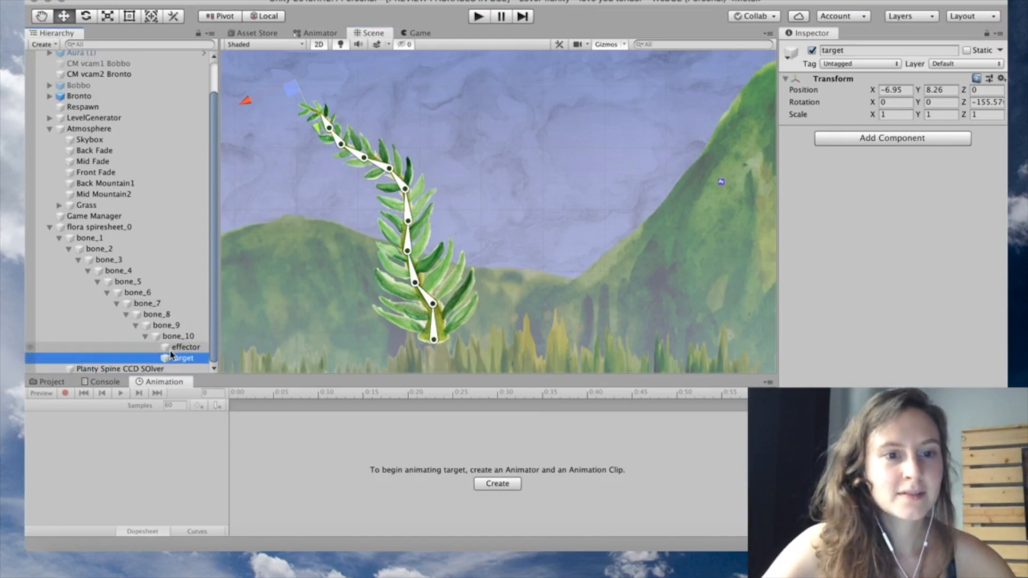
drag(292, 93, 259, 116)
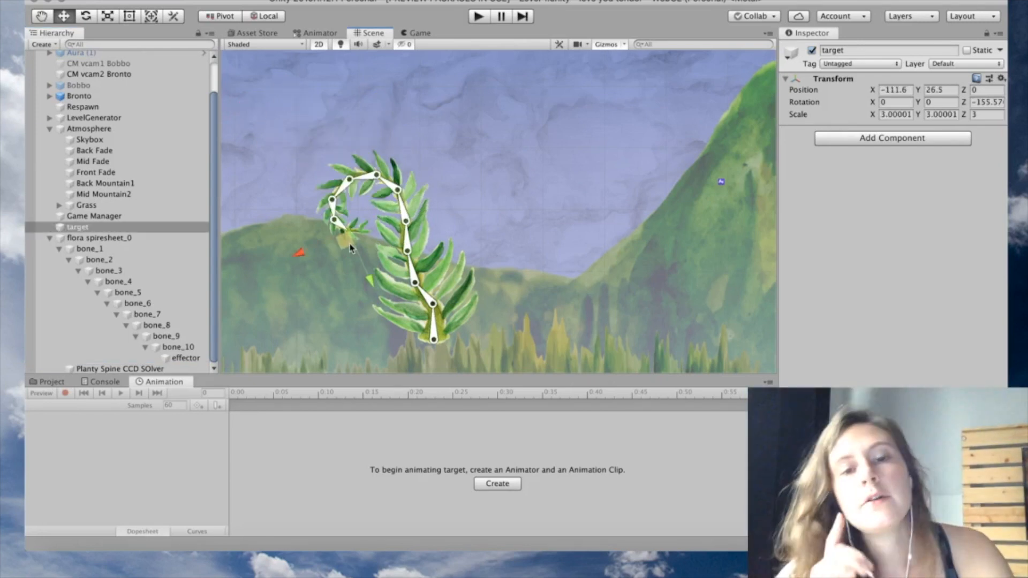
drag(350, 247, 374, 229)
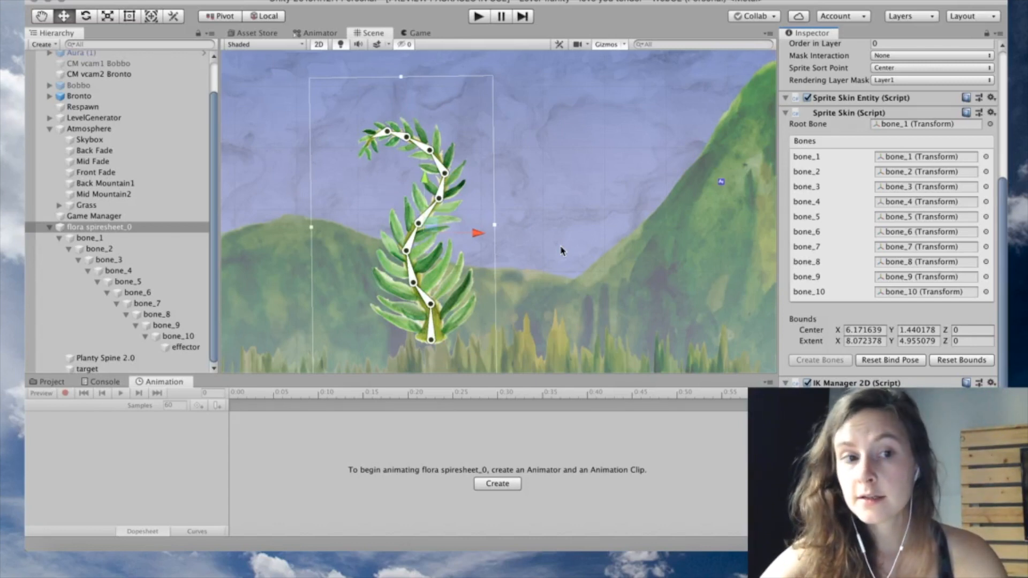
Restore the fern's default pose, then pull the IK target left to hook the top
click(111, 232)
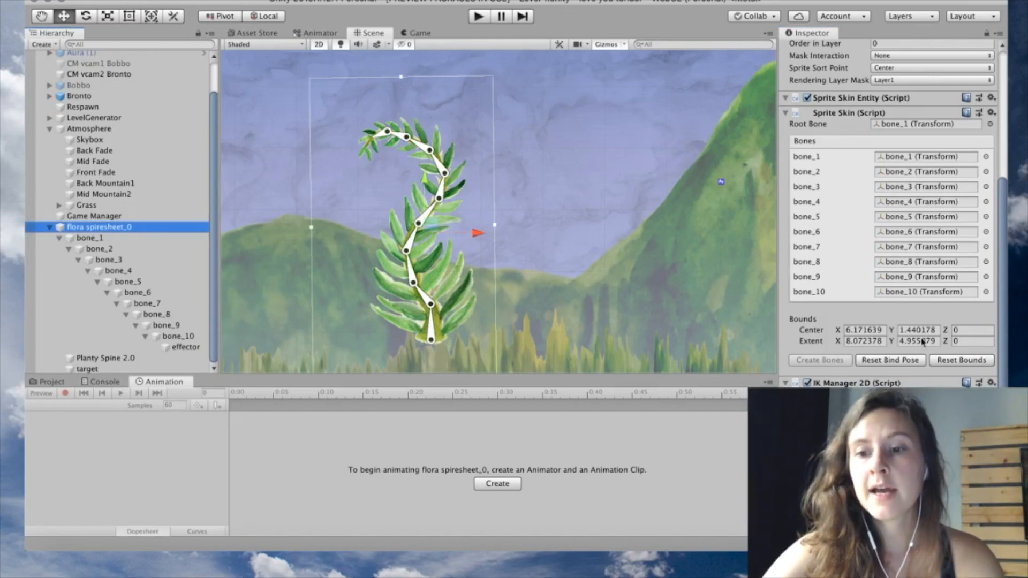
click(881, 458)
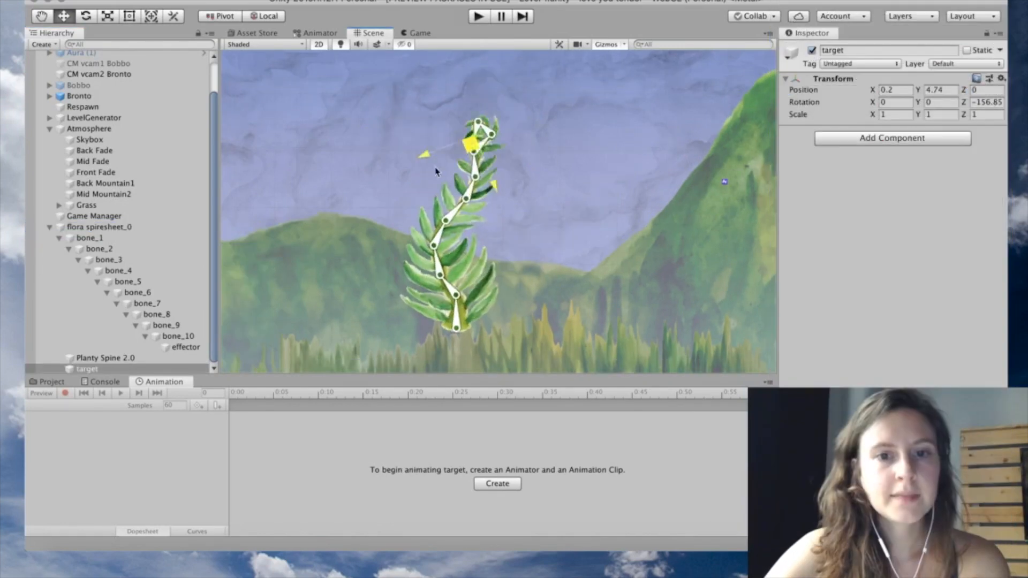
drag(438, 169, 379, 183)
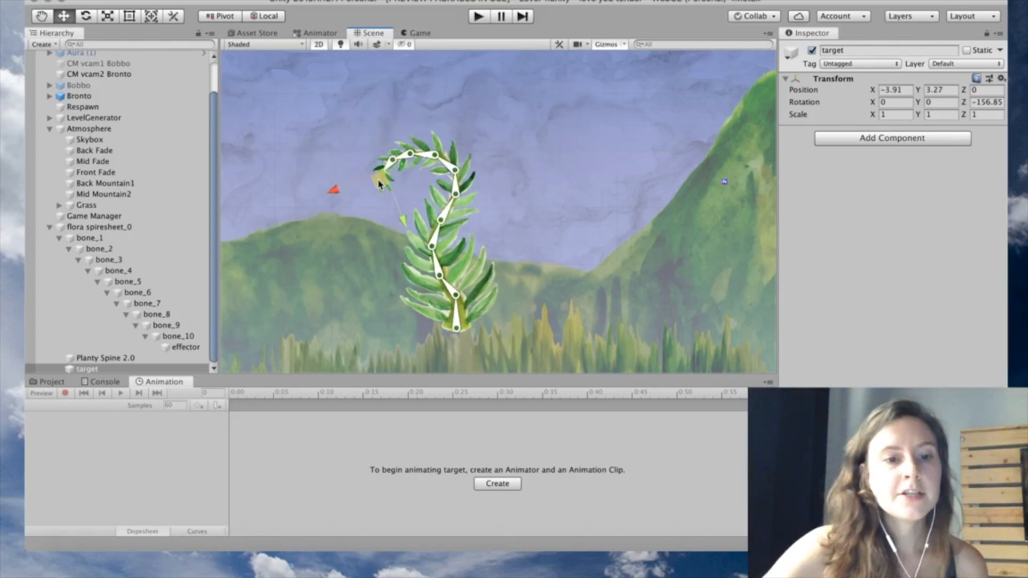
click(127, 228)
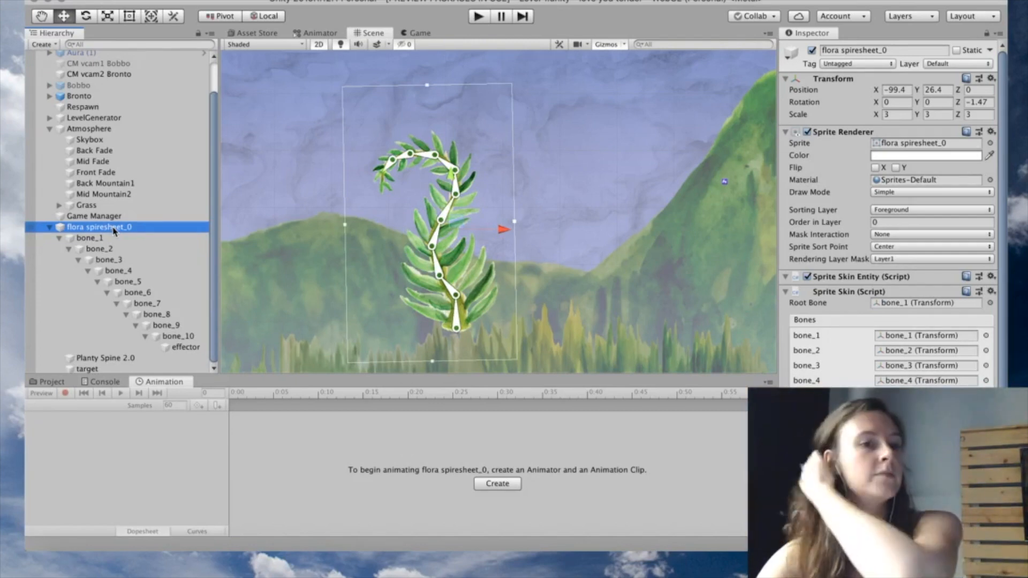
Create the 'Cool plant' clip and record the target raised at 0:30
click(509, 484)
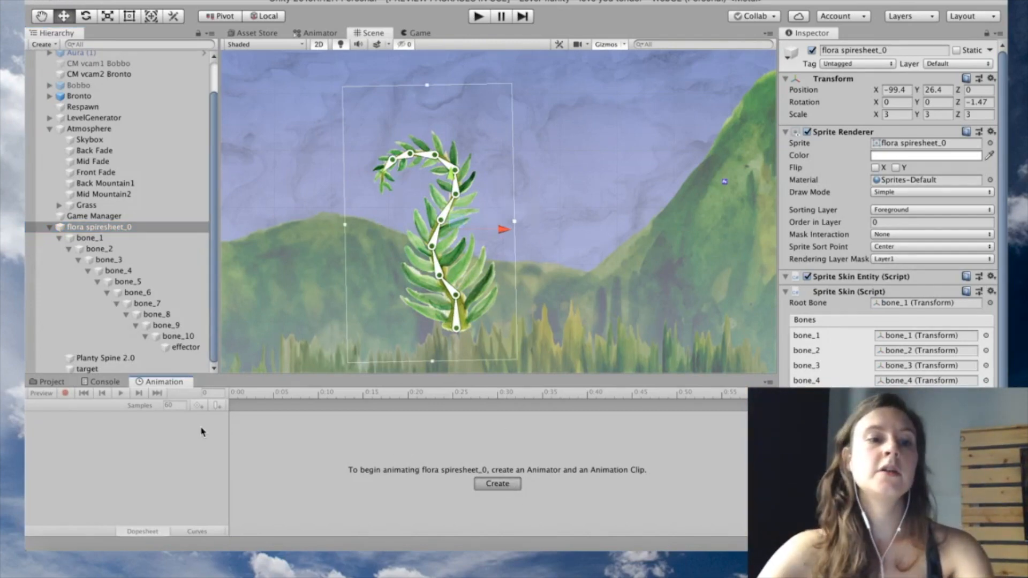
text(Cool plant)
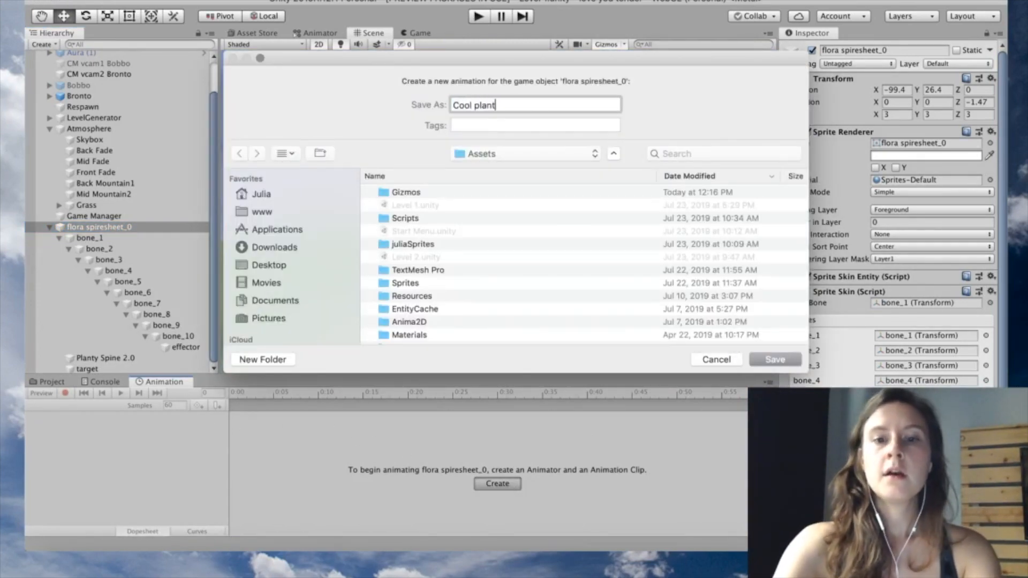
key(Return)
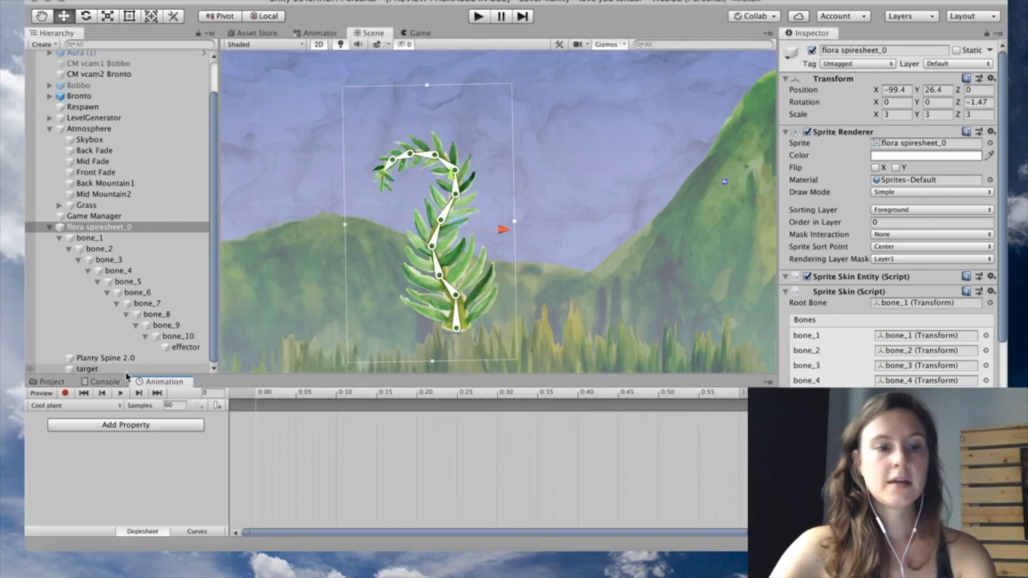
click(68, 394)
click(498, 394)
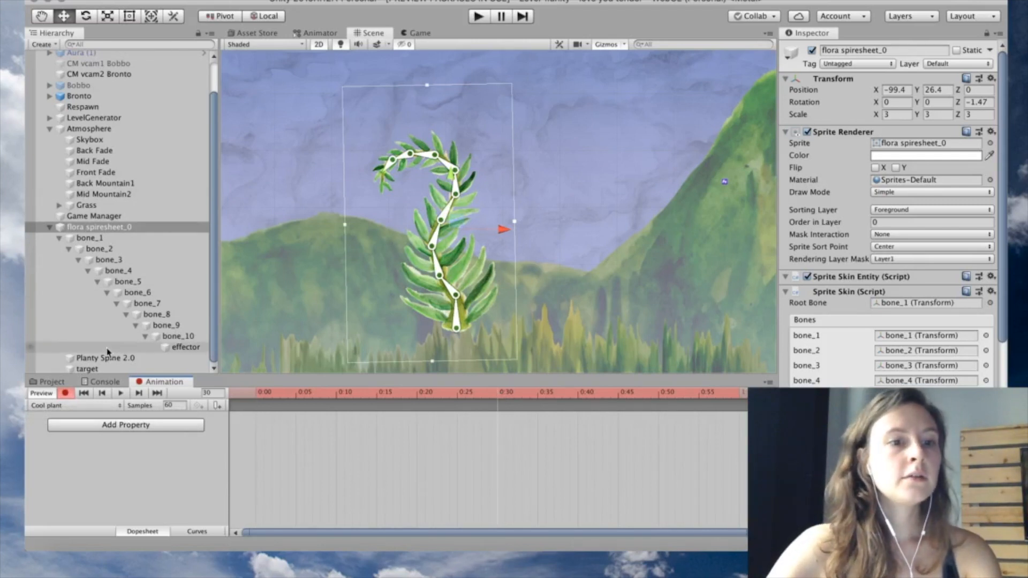
click(133, 368)
drag(370, 189, 541, 92)
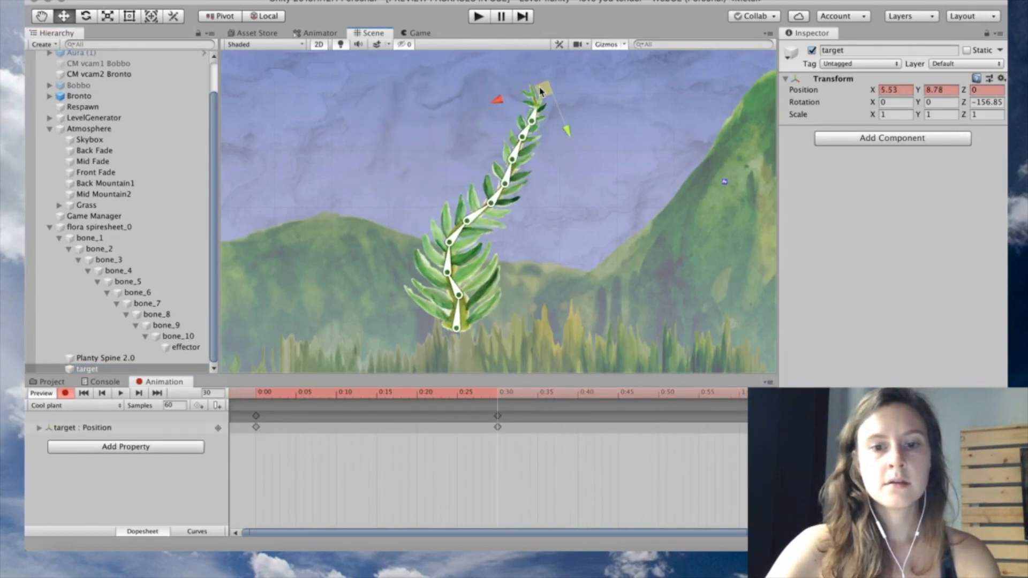
Paste the 0:00 Position keyframe at 1:00 and play the animation
click(255, 417)
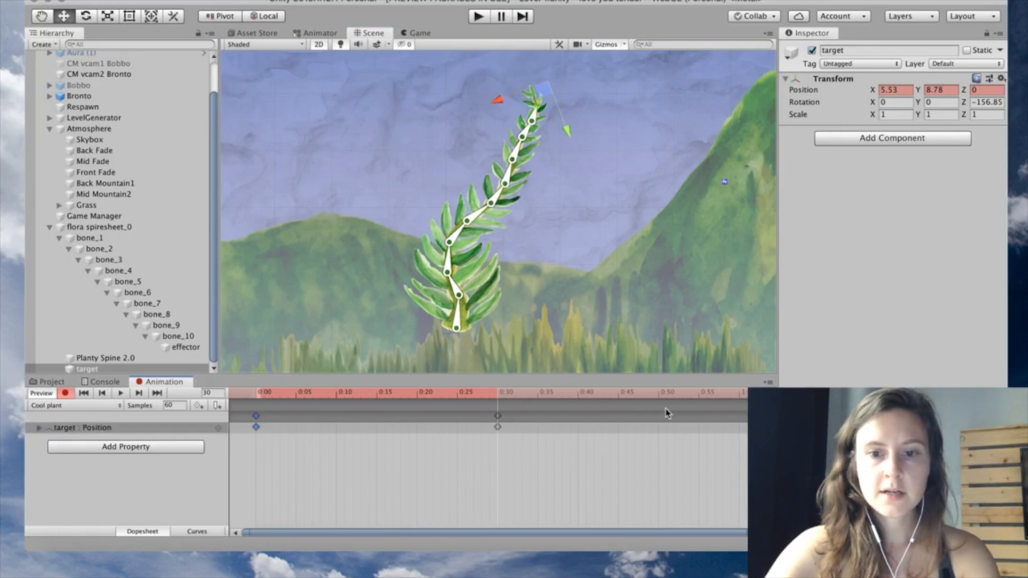
scroll(677, 434, down, 2)
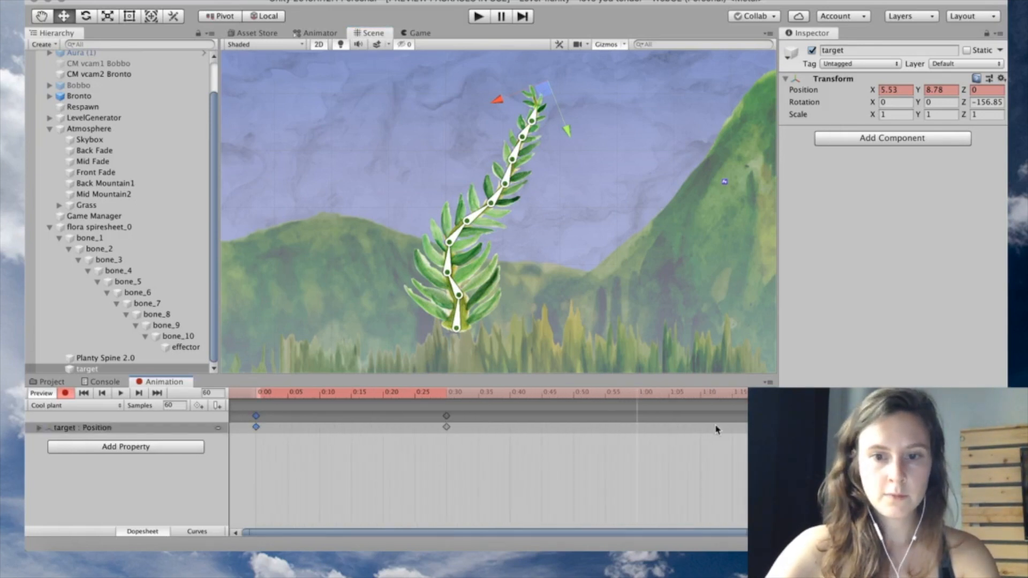
key(super+v)
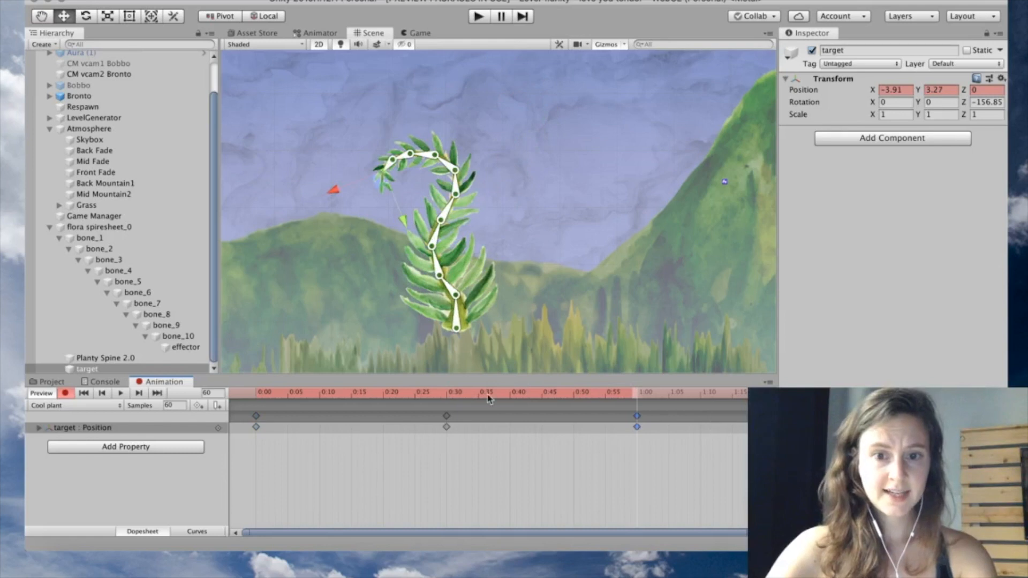
click(122, 394)
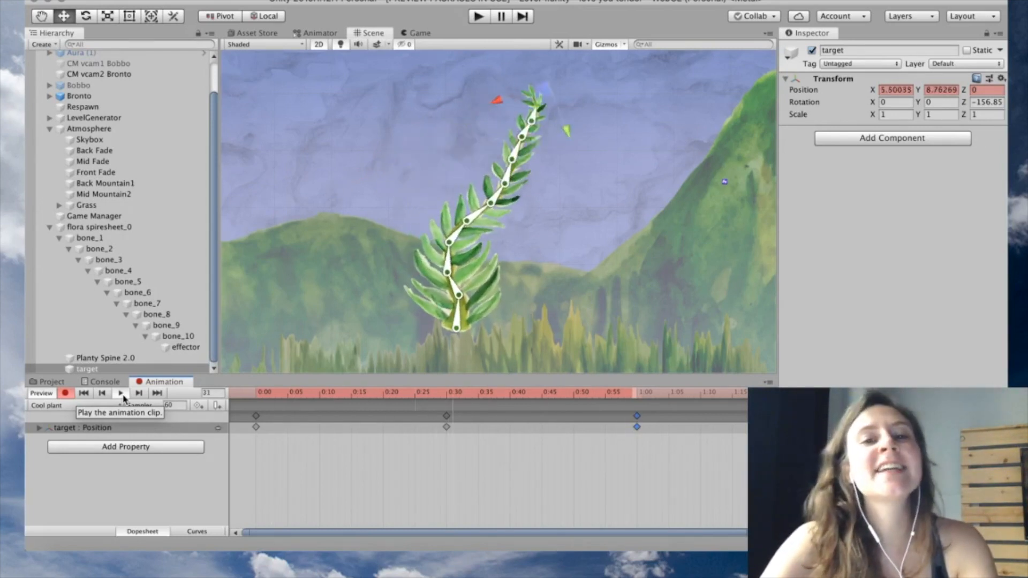
Rebend the plant tip left at frame 30 and step through the animation
click(448, 404)
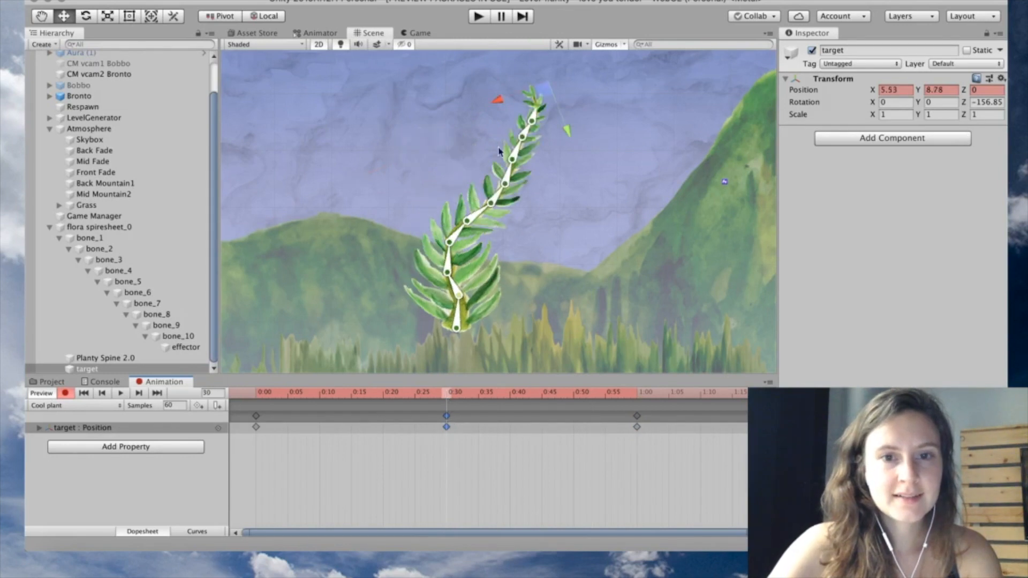
drag(535, 96, 383, 111)
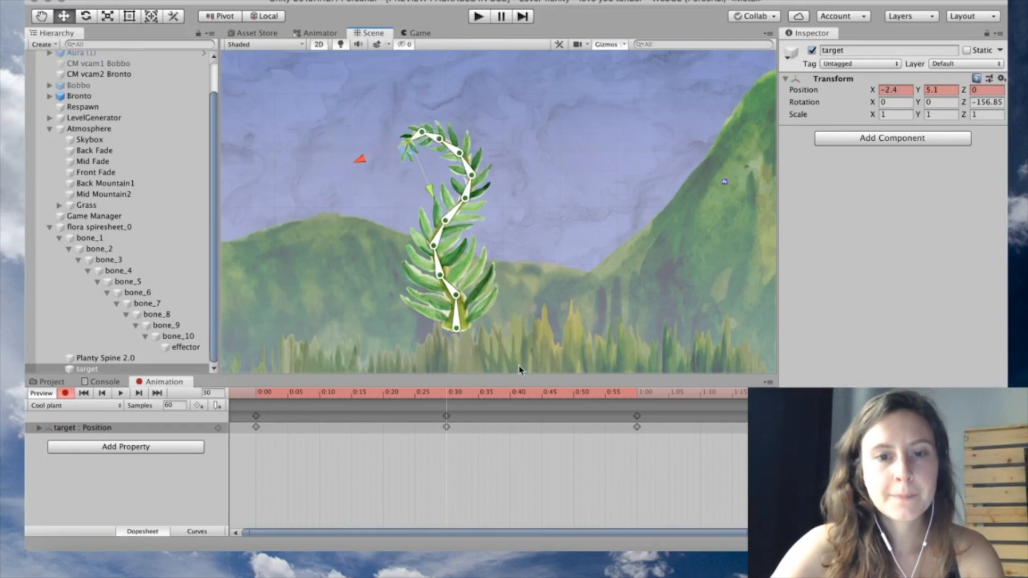
click(122, 394)
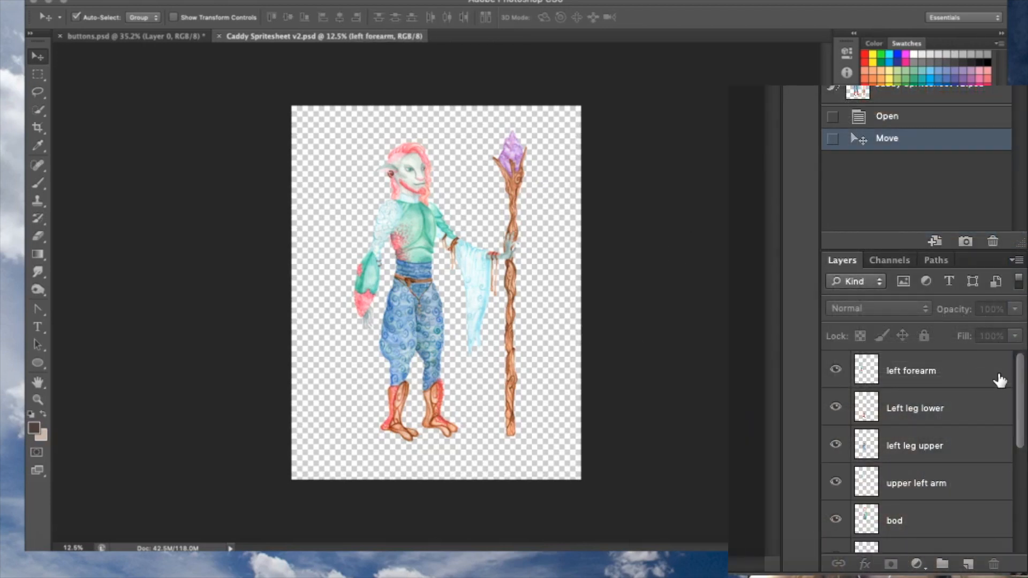
Test-move arm and leg layers, revert in History, then shift the whole figure up-right
drag(1021, 378, 1022, 354)
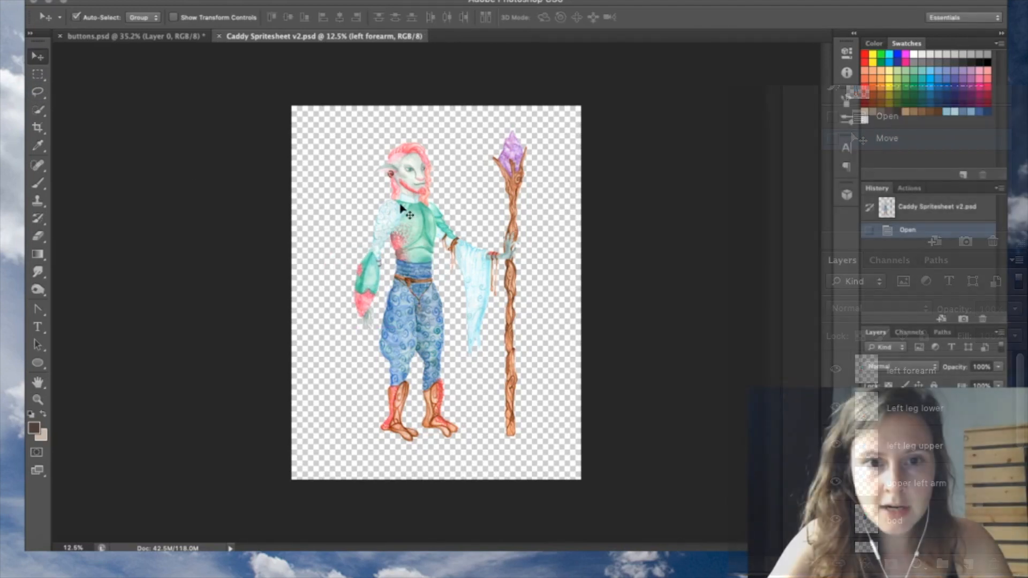
mouse_move(384, 231)
mouse_down()
mouse_move(355, 214)
mouse_move(384, 217)
mouse_up()
key(super+z)
drag(410, 326, 403, 304)
mouse_move(396, 423)
mouse_down()
mouse_move(388, 412)
mouse_move(379, 419)
mouse_up()
key(super+z)
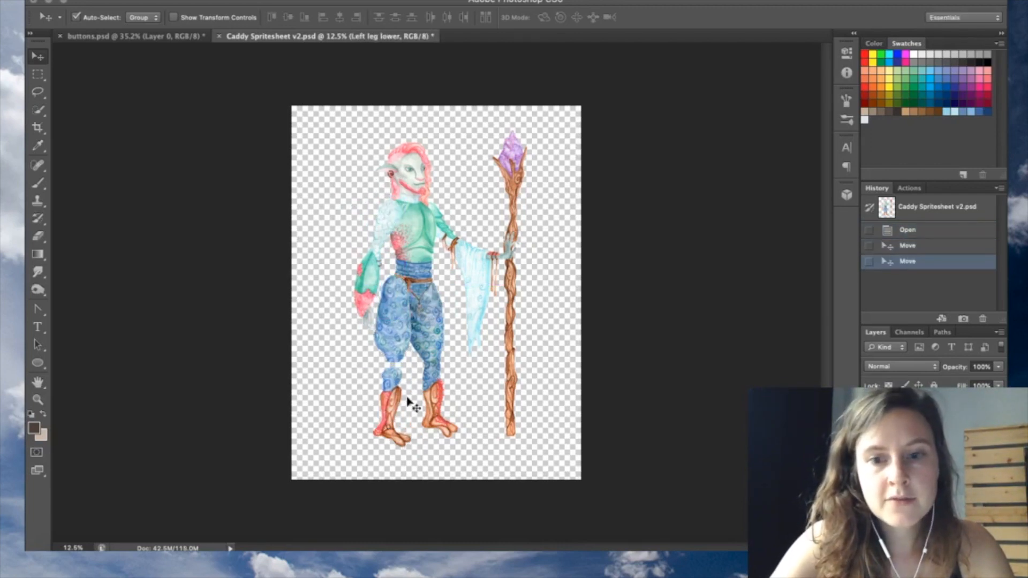
click(937, 247)
mouse_move(439, 216)
mouse_down()
mouse_move(455, 209)
mouse_move(424, 217)
mouse_up()
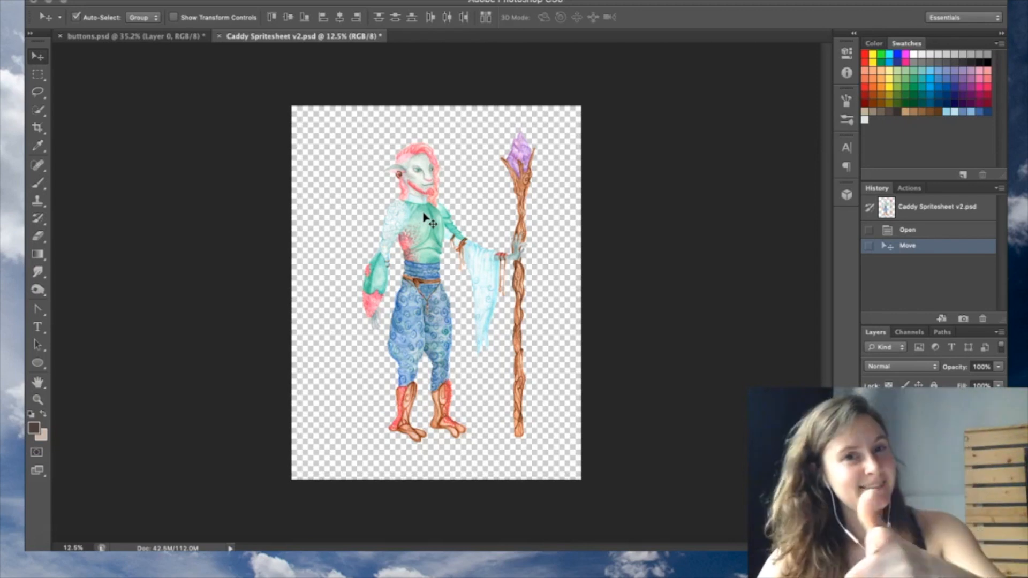
click(551, 279)
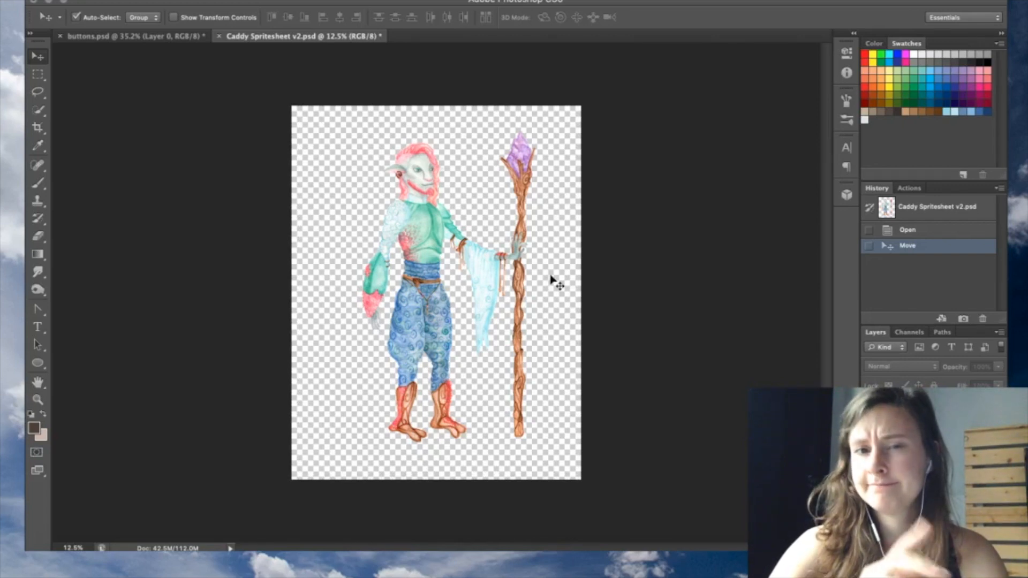
Open Save As for Caddy Spritesheet v2.psd and expand the Format list
click(134, 4)
click(155, 141)
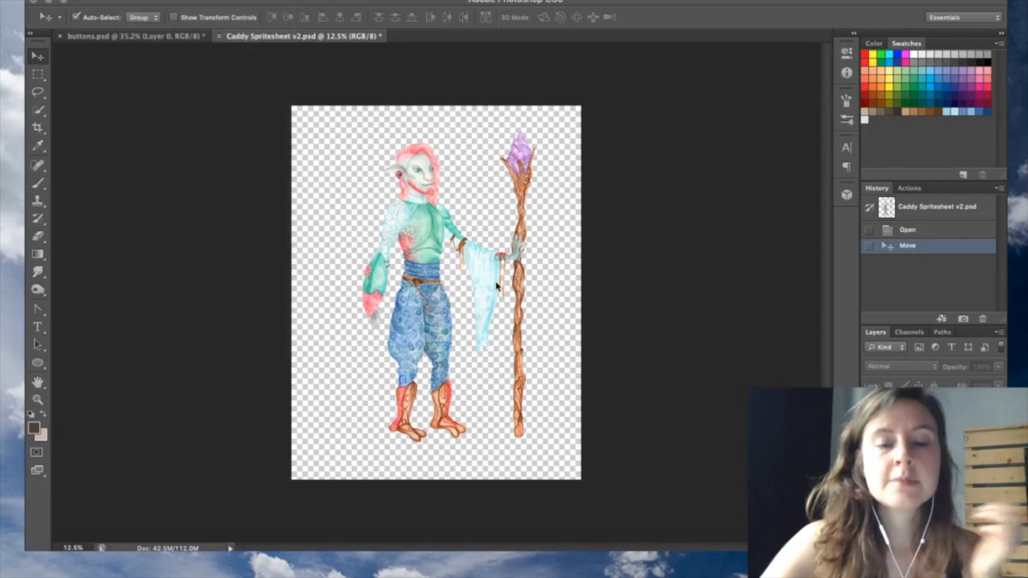
click(496, 409)
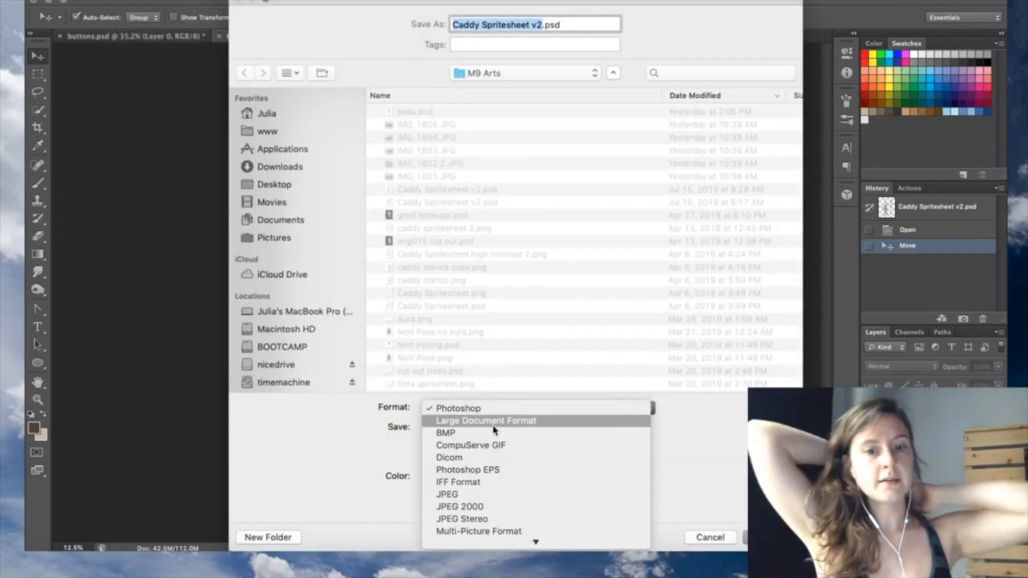
Cancel the Photoshop save, import Caddy Spritesheet v2.psb from M9 Arts into Assets, and expand it
click(690, 446)
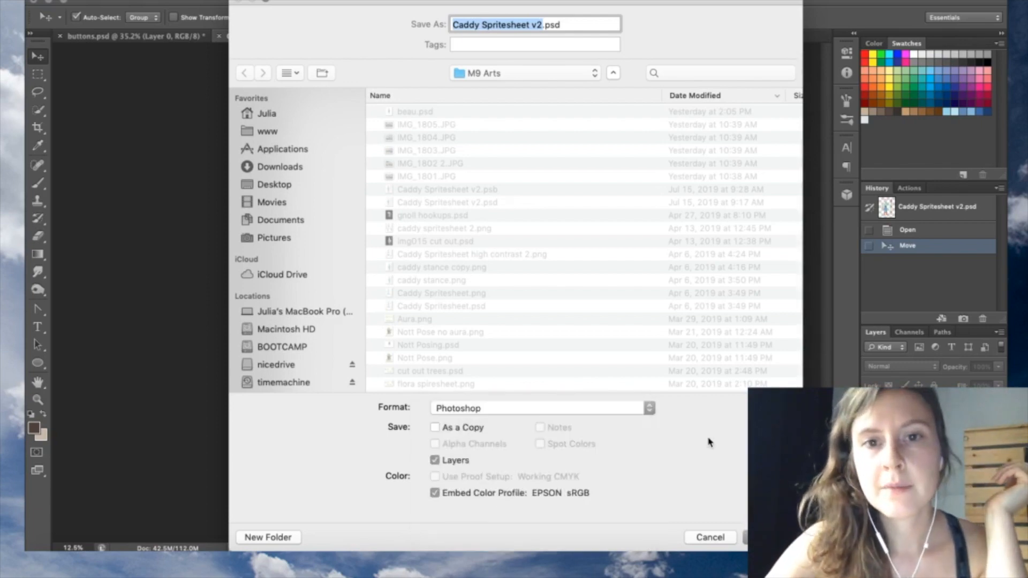
click(716, 538)
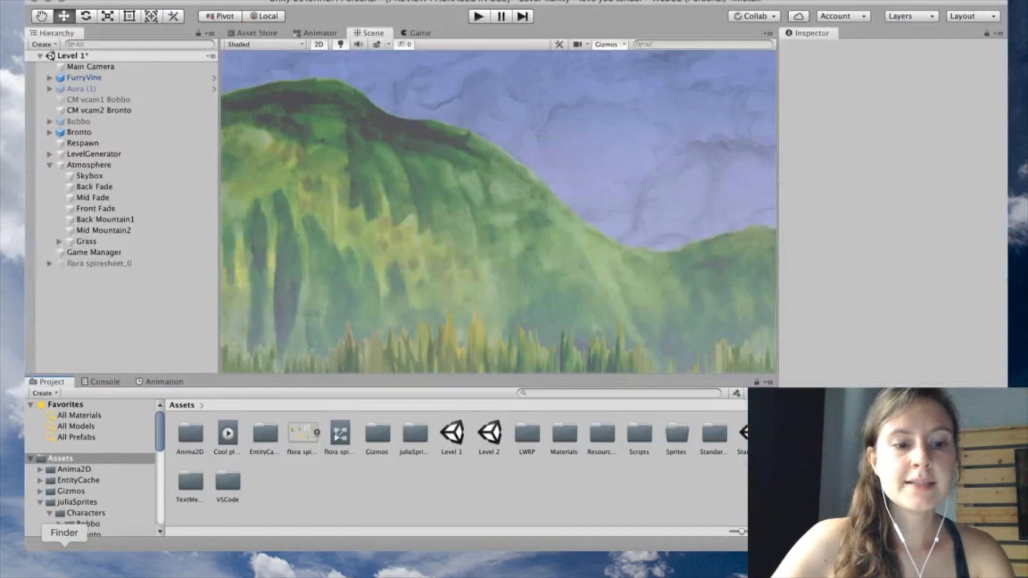
click(64, 559)
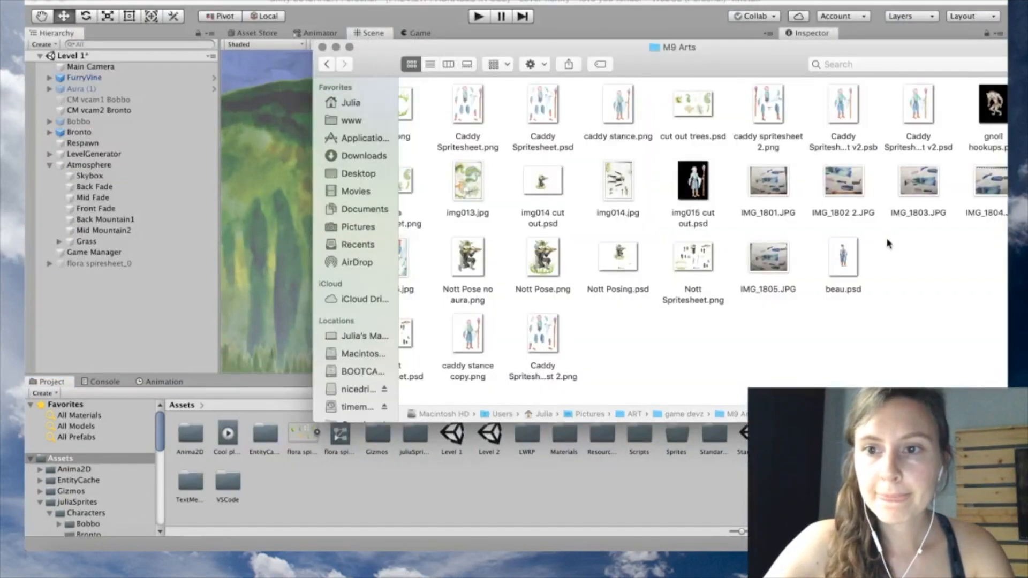
drag(851, 115, 498, 499)
click(496, 503)
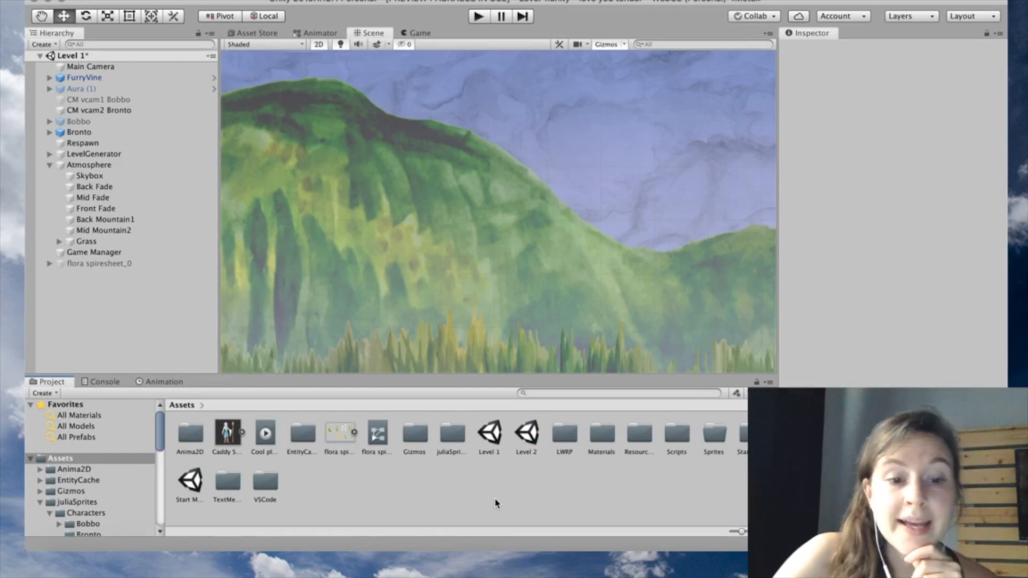
click(242, 433)
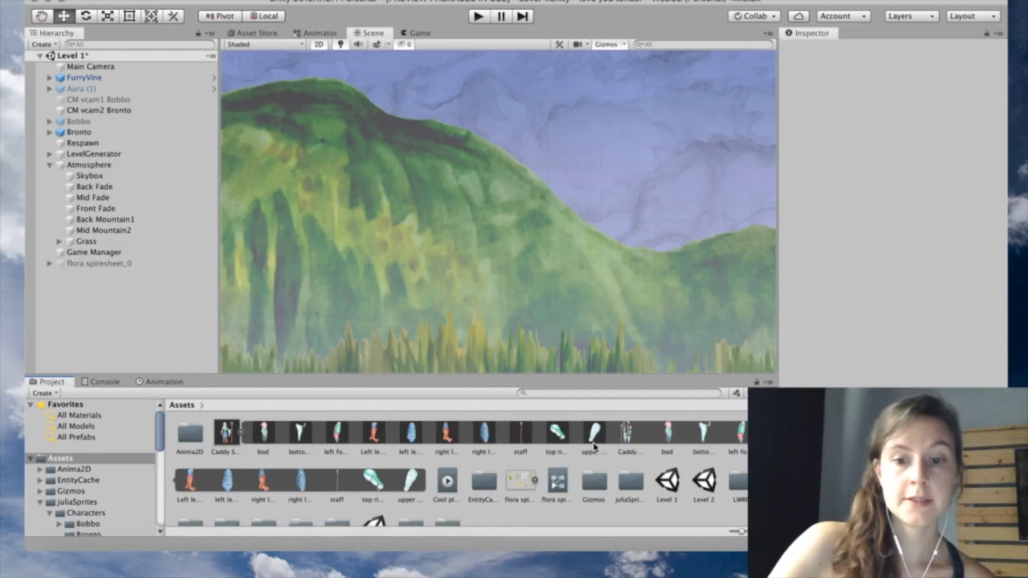
Open Caddy Spritesheet v2 in the Sprite Editor and switch to the Skinning Editor
click(226, 432)
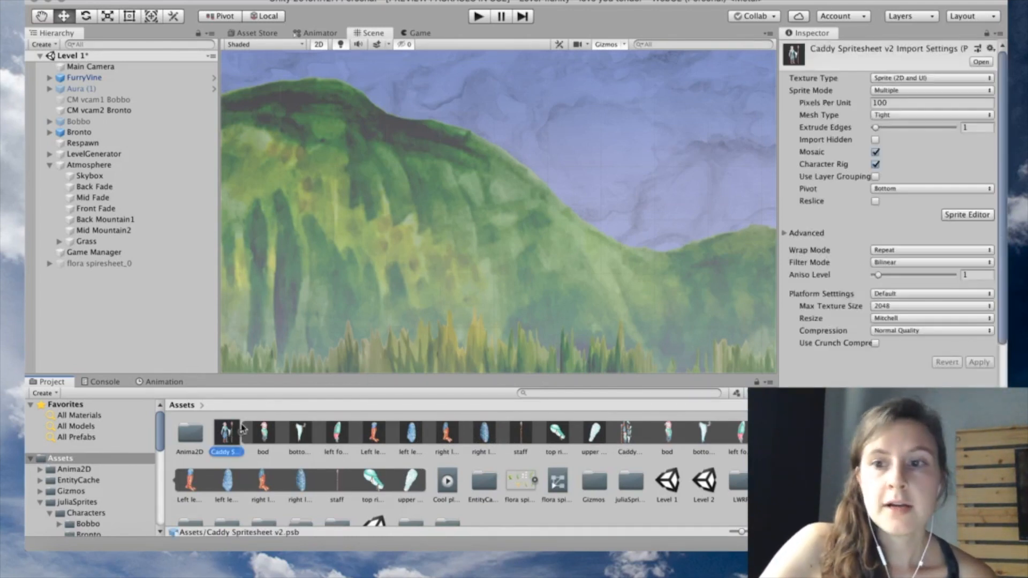
click(966, 215)
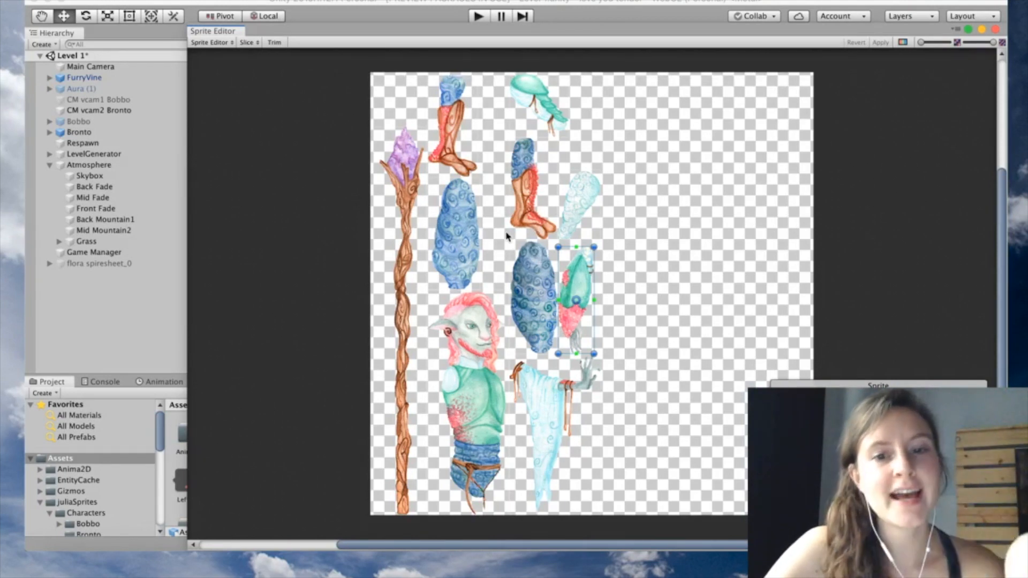
click(213, 42)
click(252, 73)
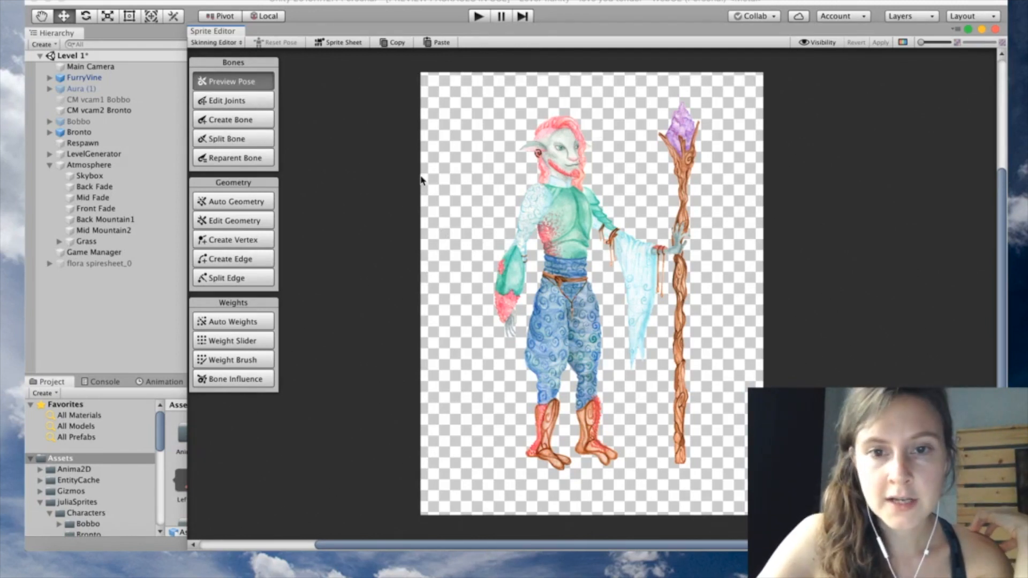
Draw the spine bone chain from pelvis through waist, chest and neck to the head top
click(565, 230)
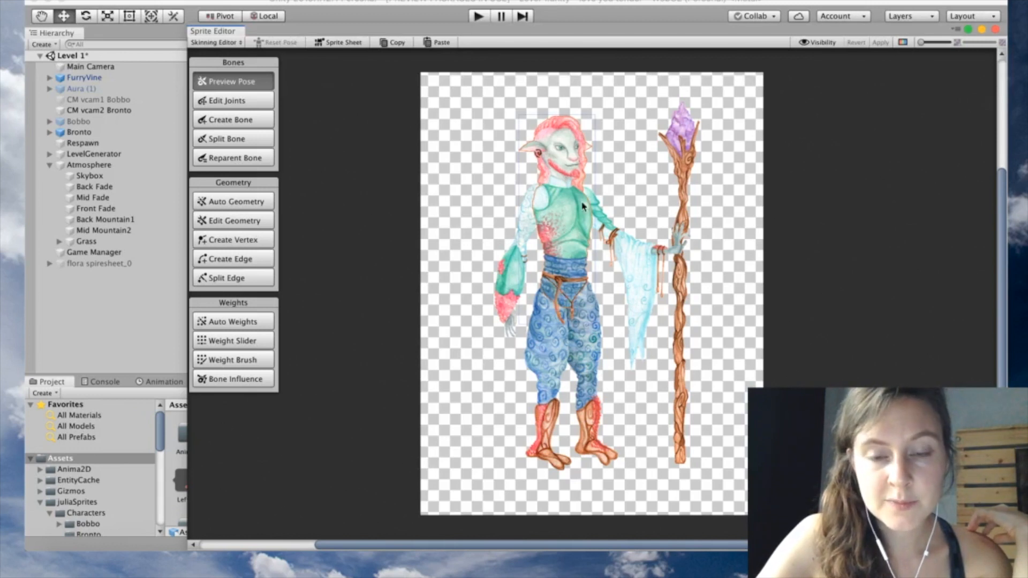
click(525, 331)
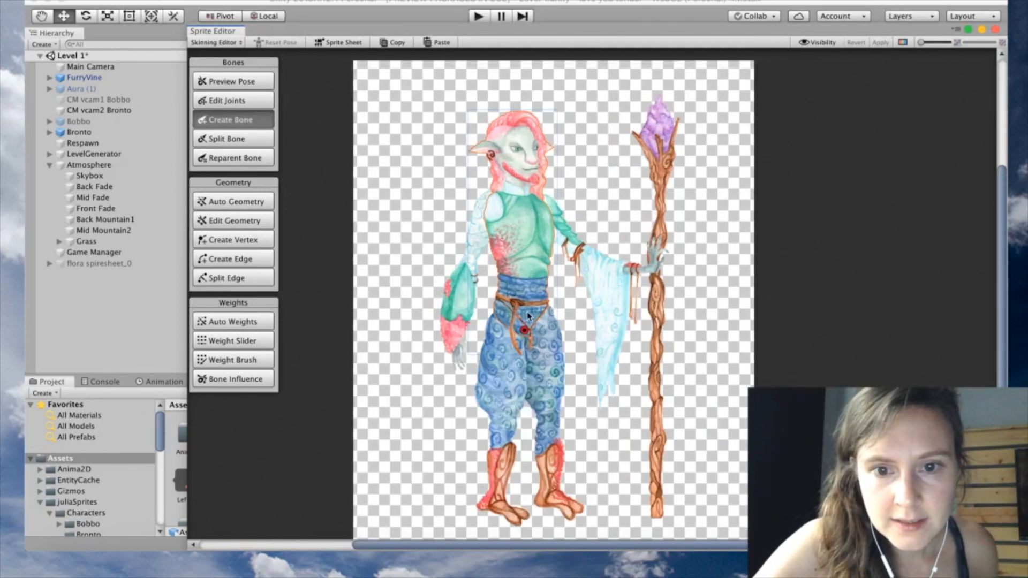
click(527, 294)
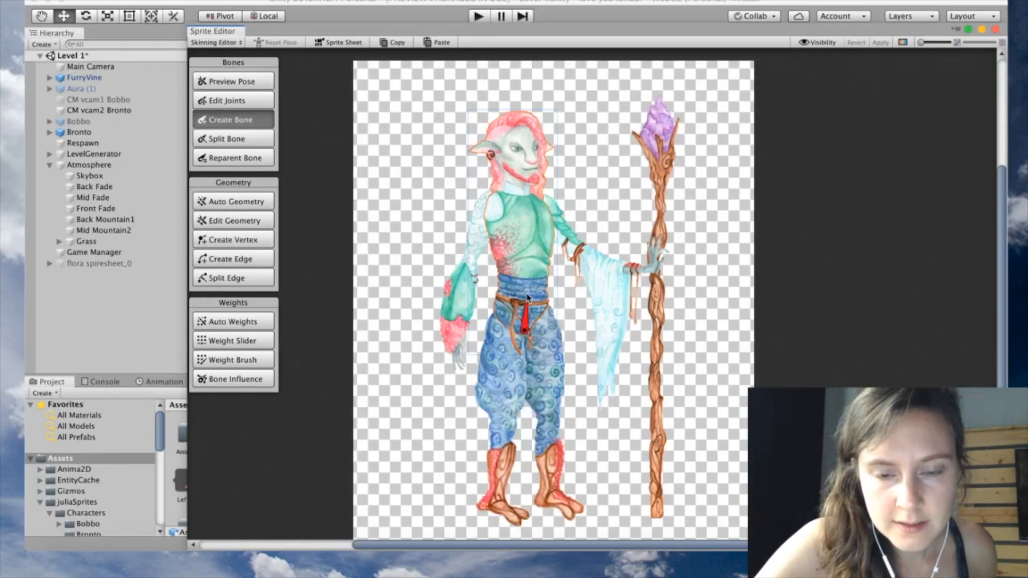
click(528, 245)
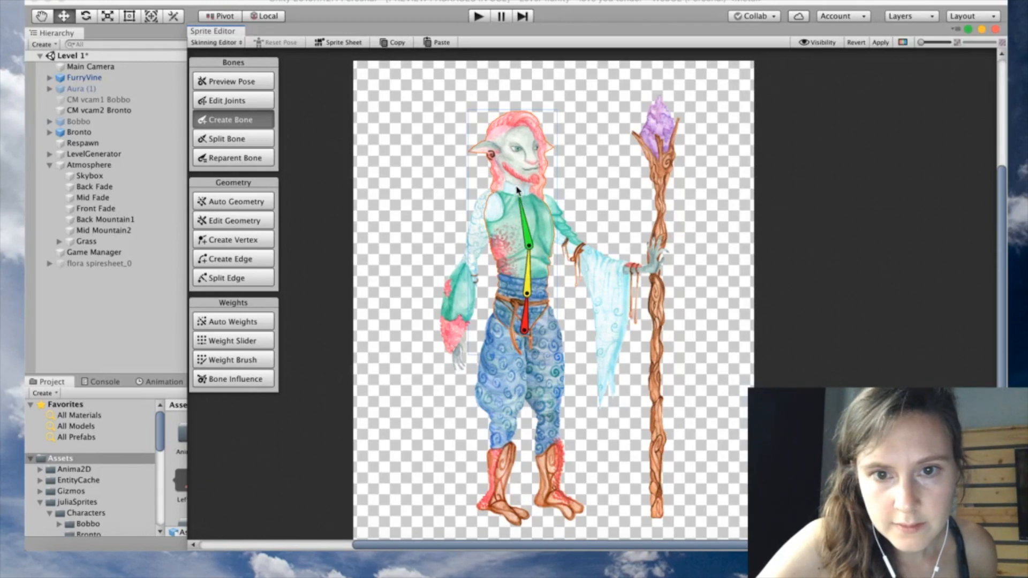
click(518, 198)
click(519, 123)
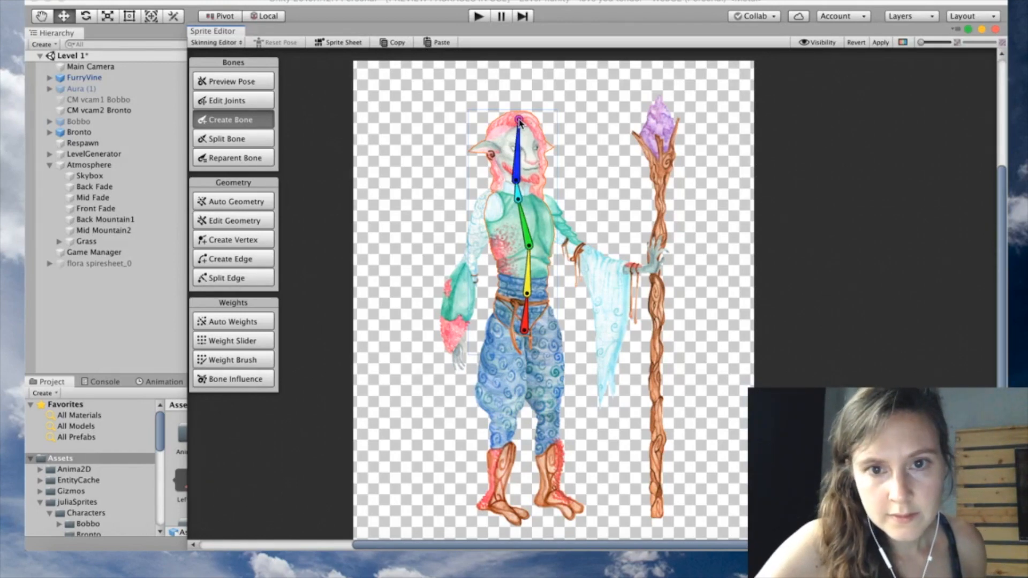
scroll(482, 222, up, 2)
click(242, 83)
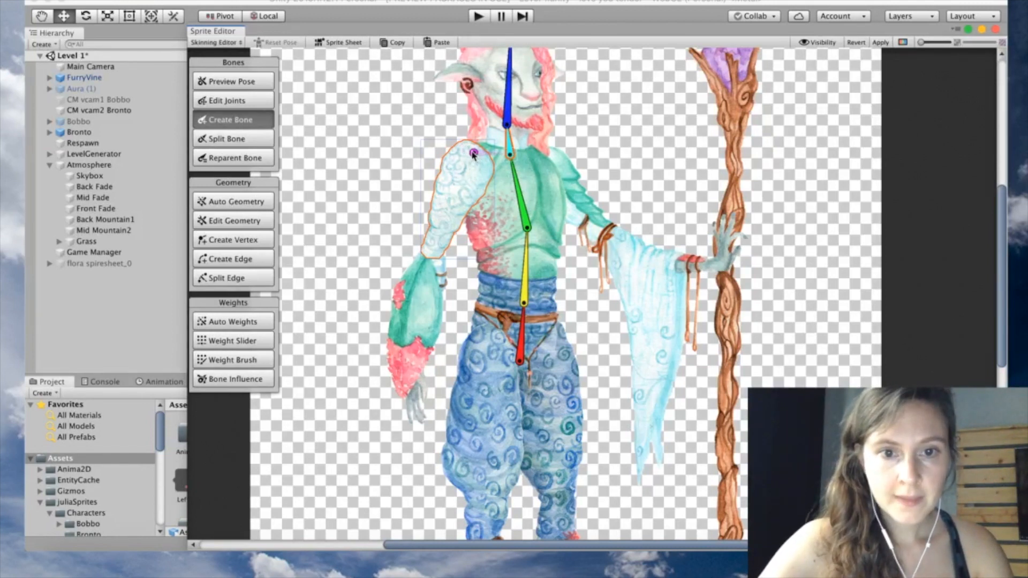
Add upper-arm and forearm bones on the left arm, from shoulder to elbow to hand
drag(473, 154, 444, 205)
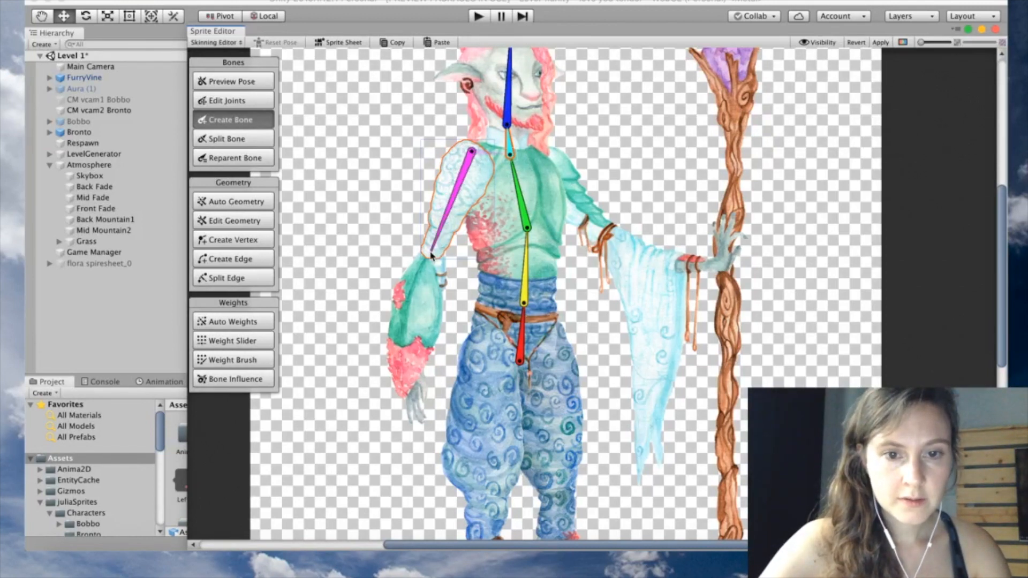
click(432, 254)
key(z)
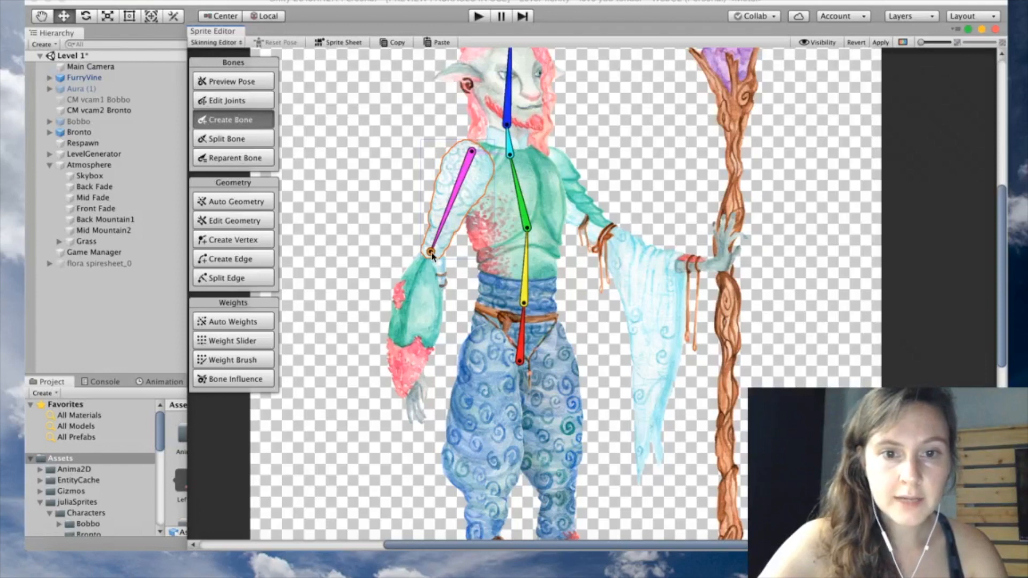
click(409, 382)
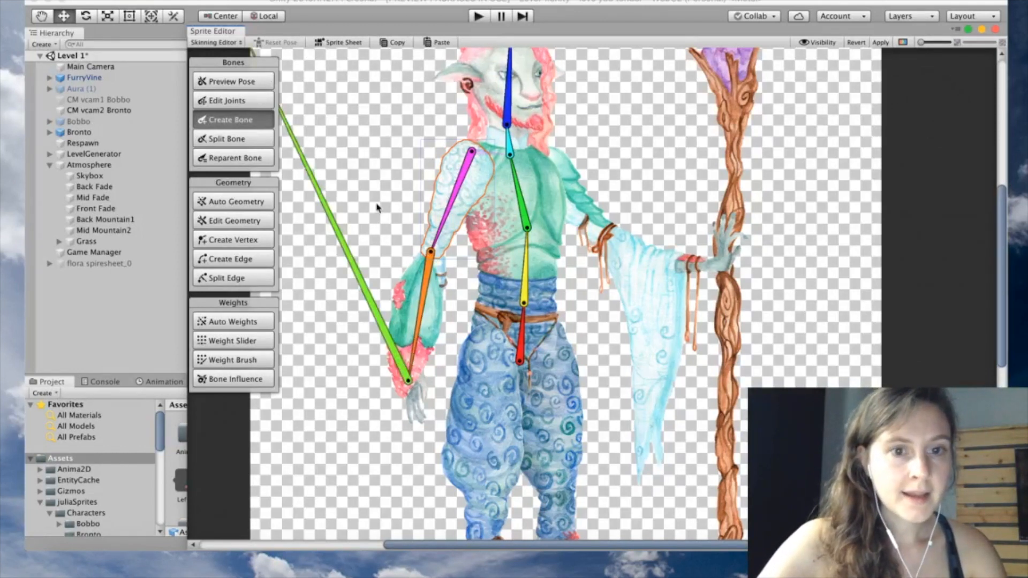
key(Escape)
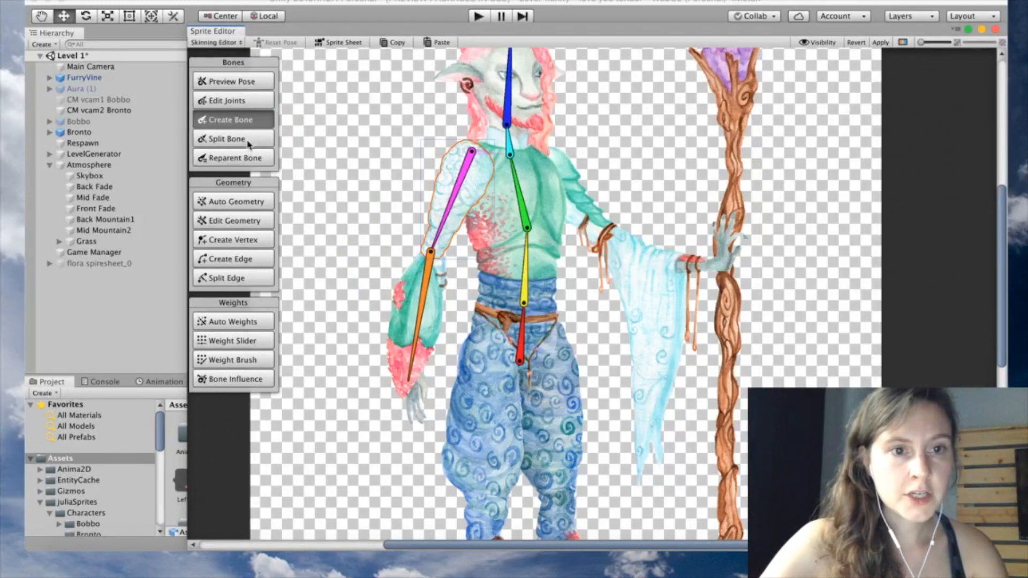
click(246, 206)
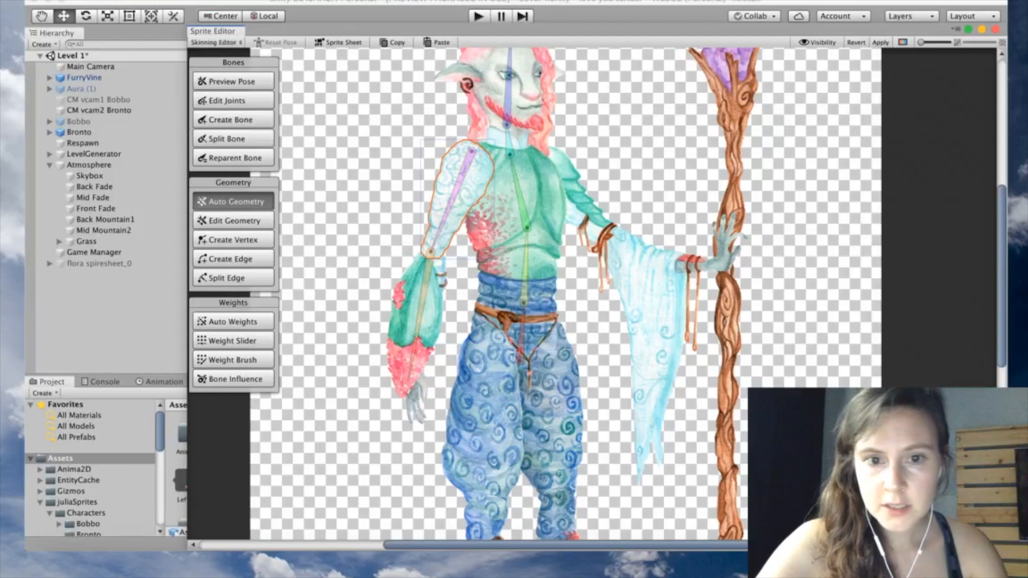
Generate weighted meshes for the left upper-arm and forearm sprites
click(925, 528)
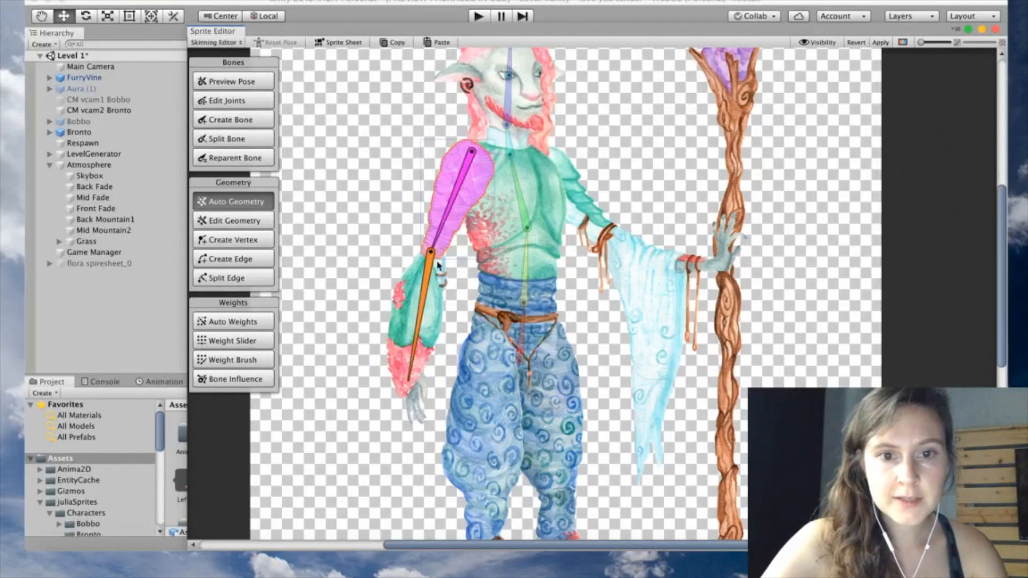
click(470, 295)
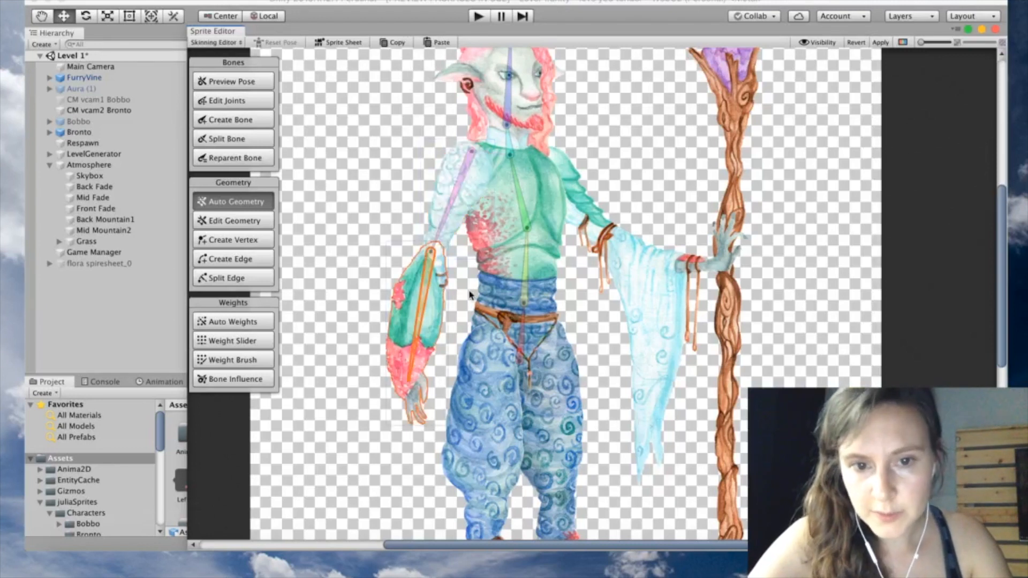
click(926, 528)
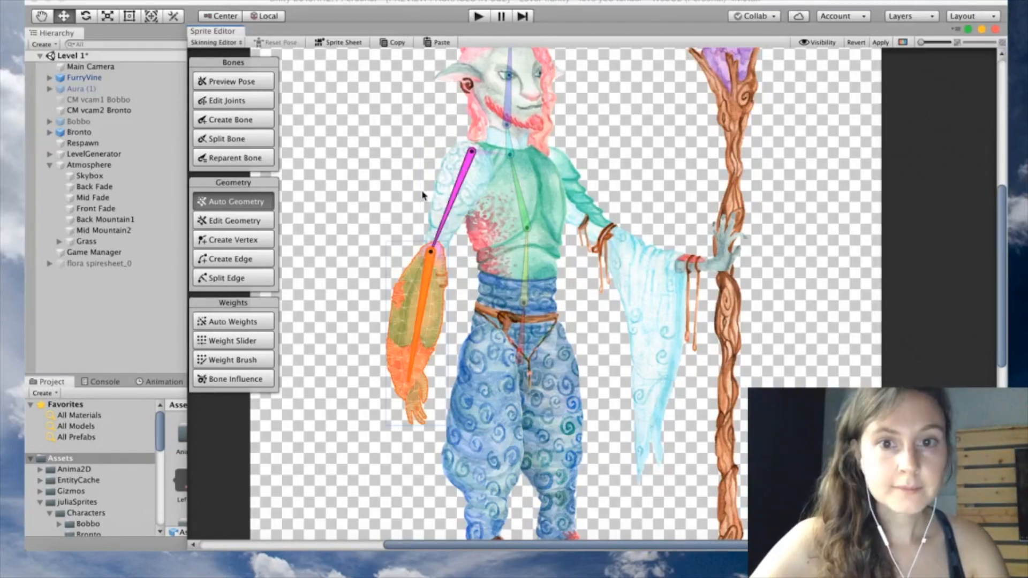
Add staff-arm bones from the neck through shoulder and elbow to the hand
click(272, 124)
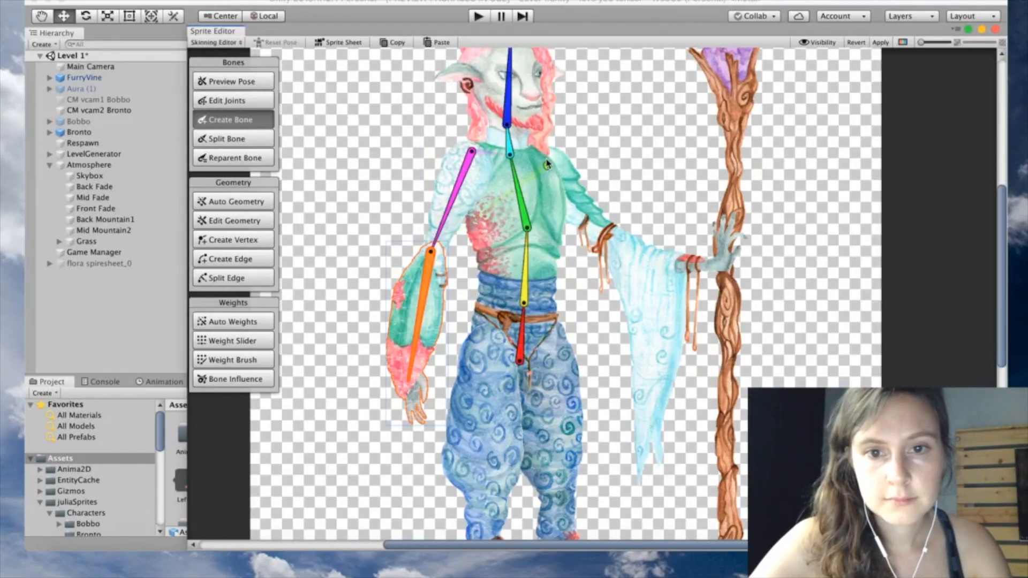
click(509, 154)
click(546, 156)
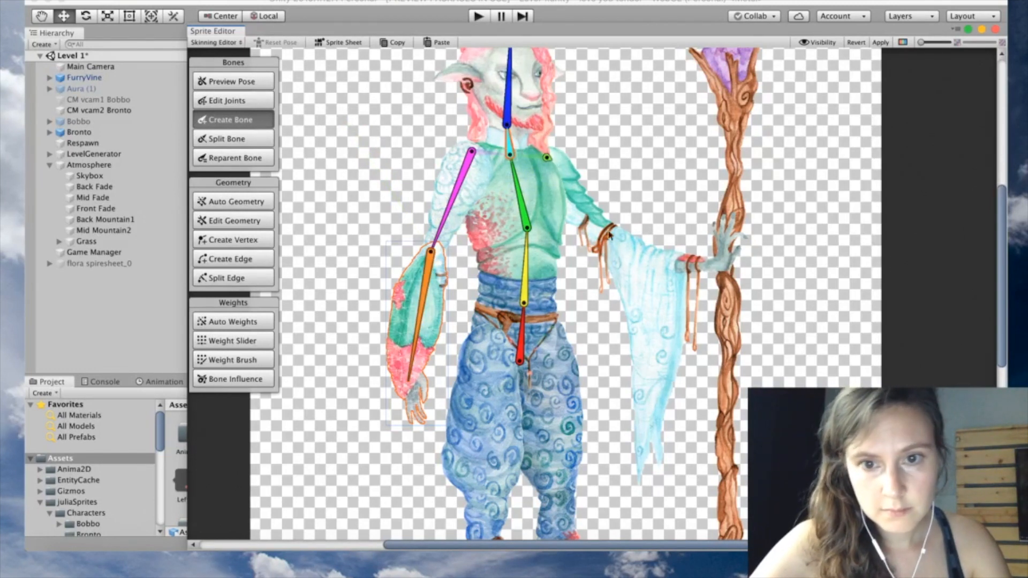
click(605, 234)
click(721, 268)
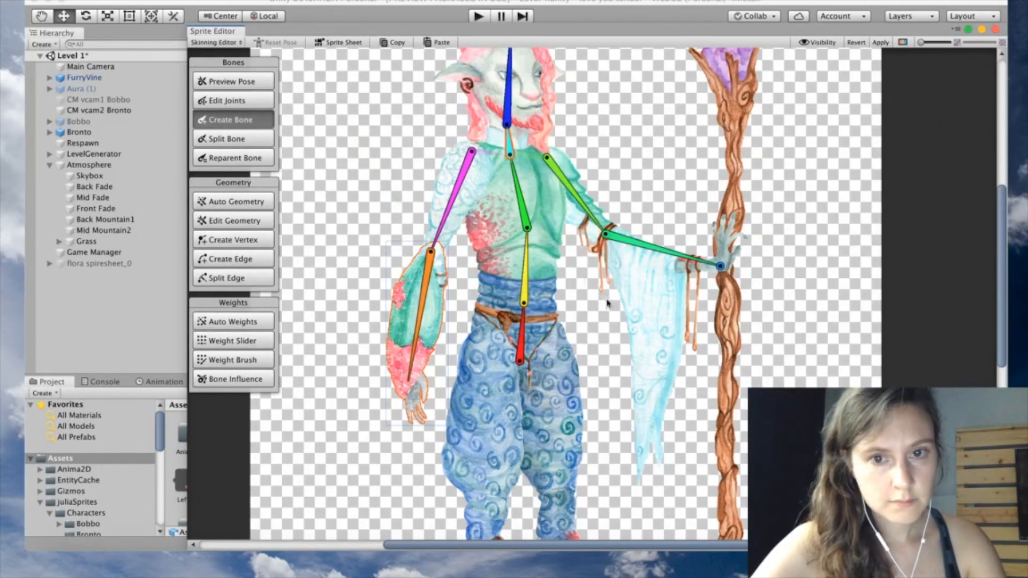
Generate meshes for the staff arm's upper and lower sleeves, then tilt the head bone to test
click(235, 201)
click(575, 171)
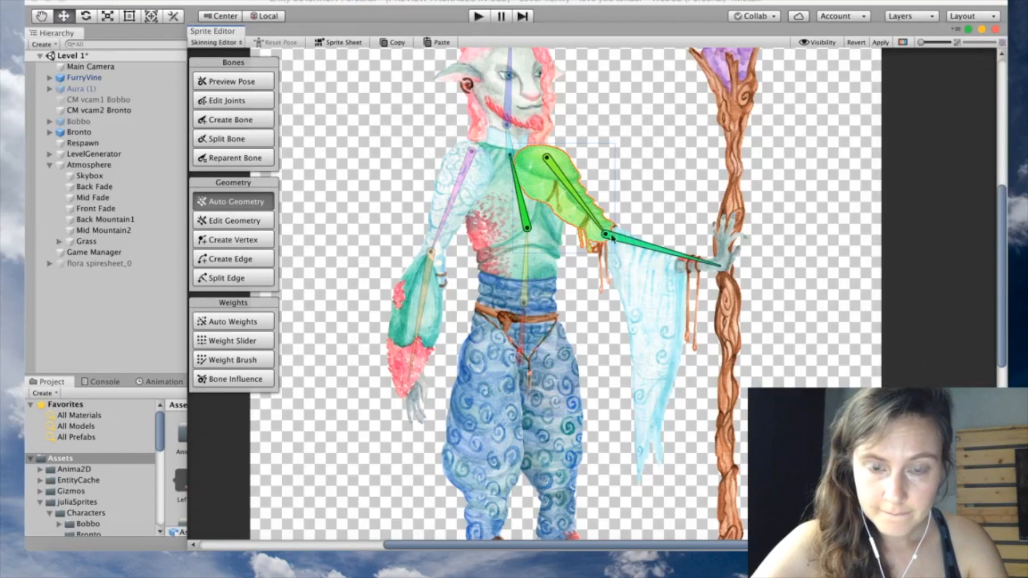
click(652, 273)
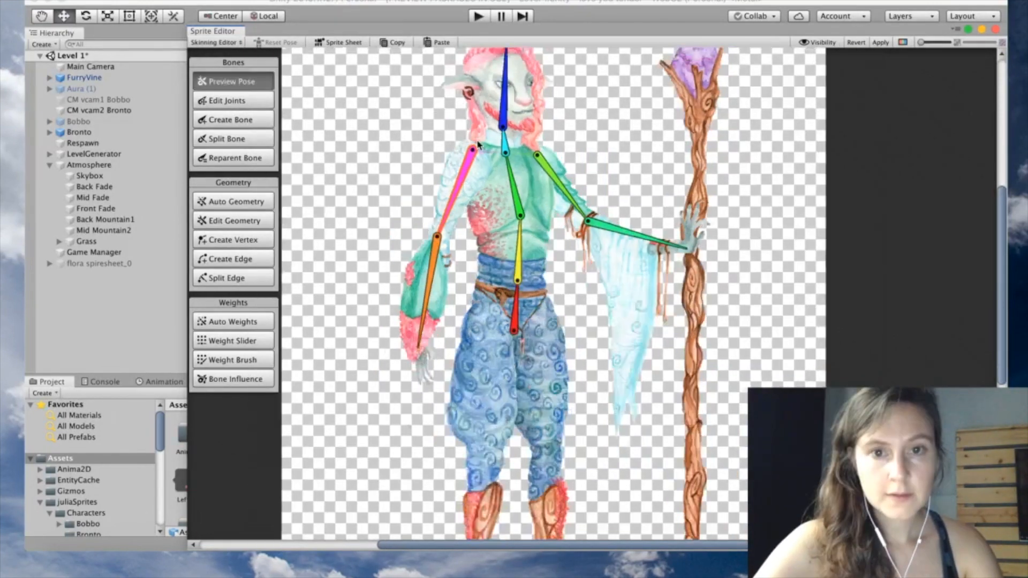
scroll(475, 145, down, 5)
mouse_move(496, 86)
mouse_down()
mouse_move(457, 71)
mouse_move(500, 79)
mouse_up()
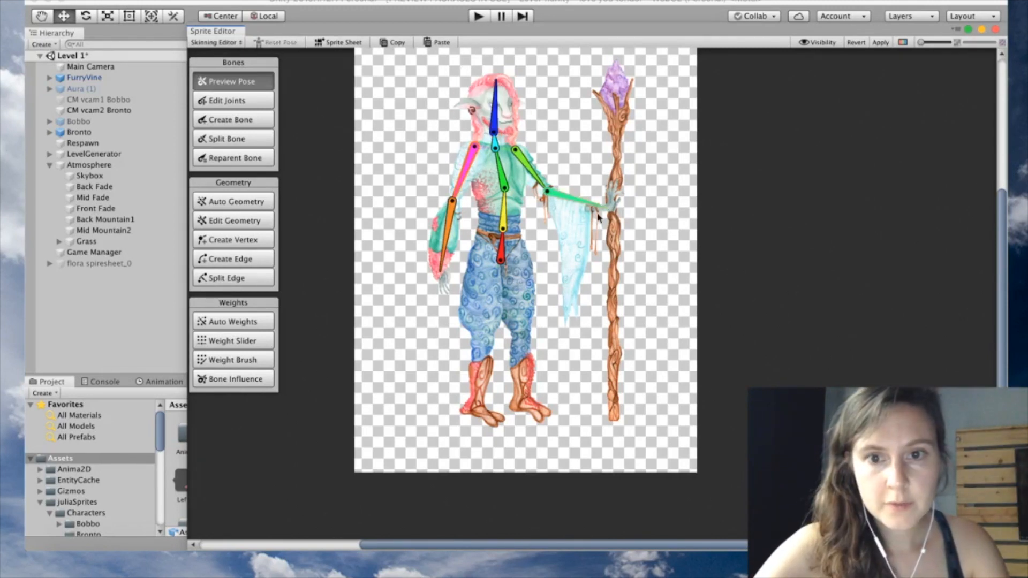
Test-bend both arms by rotating their bones, undoing each pose afterwards
drag(617, 179, 625, 224)
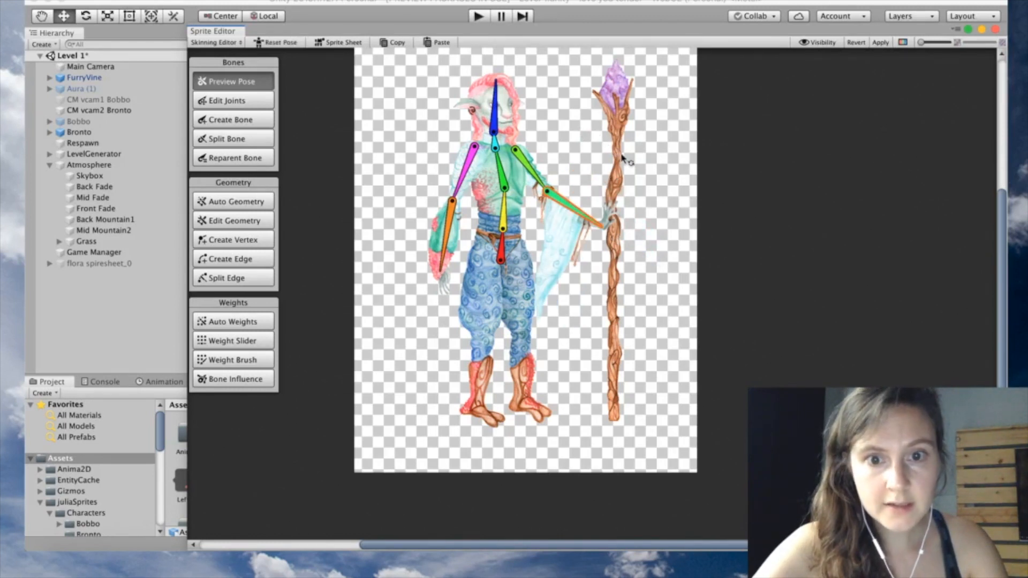
key(super+z)
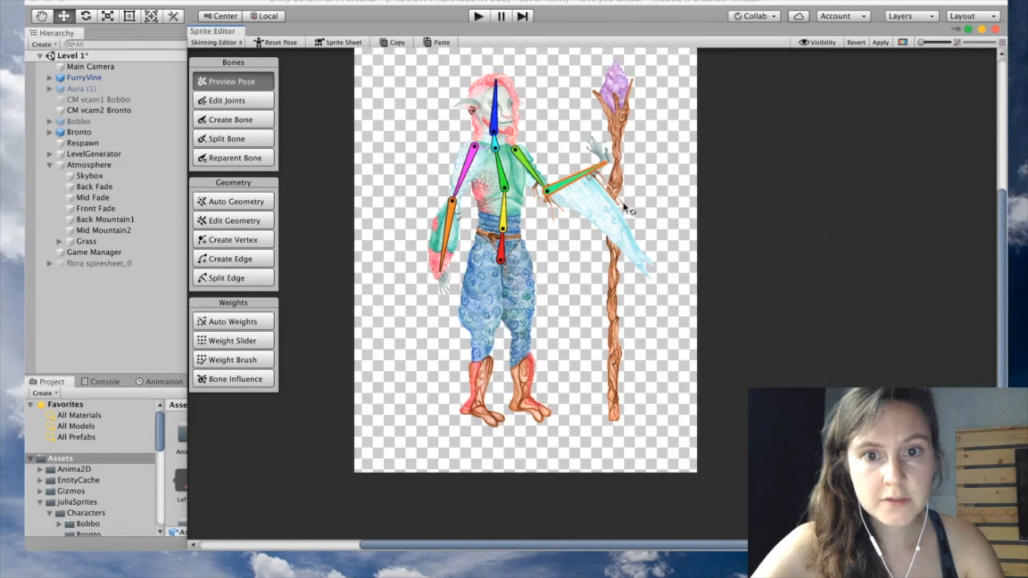
key(super+z)
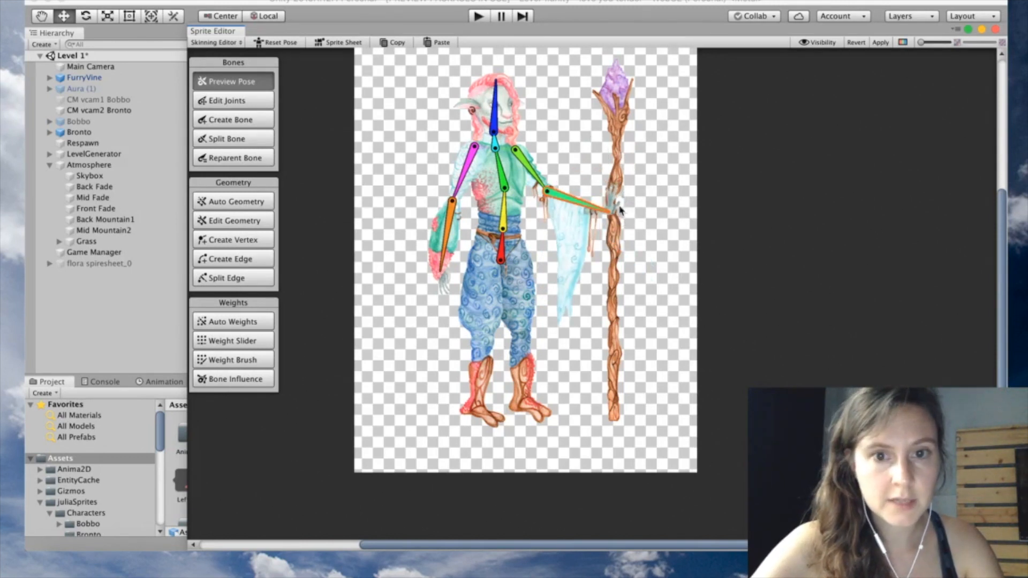
key(super+z)
key(z)
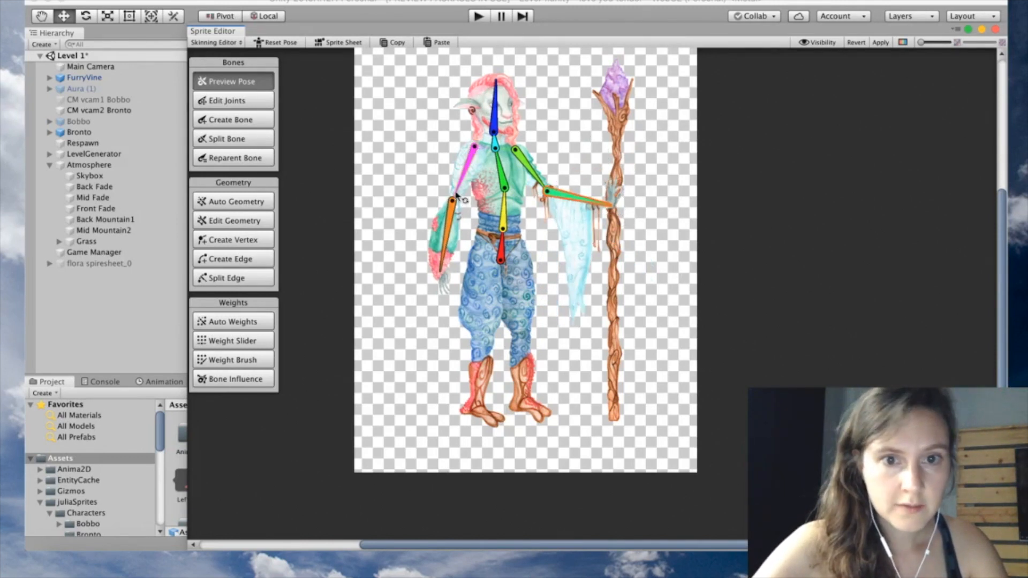
drag(438, 187, 422, 169)
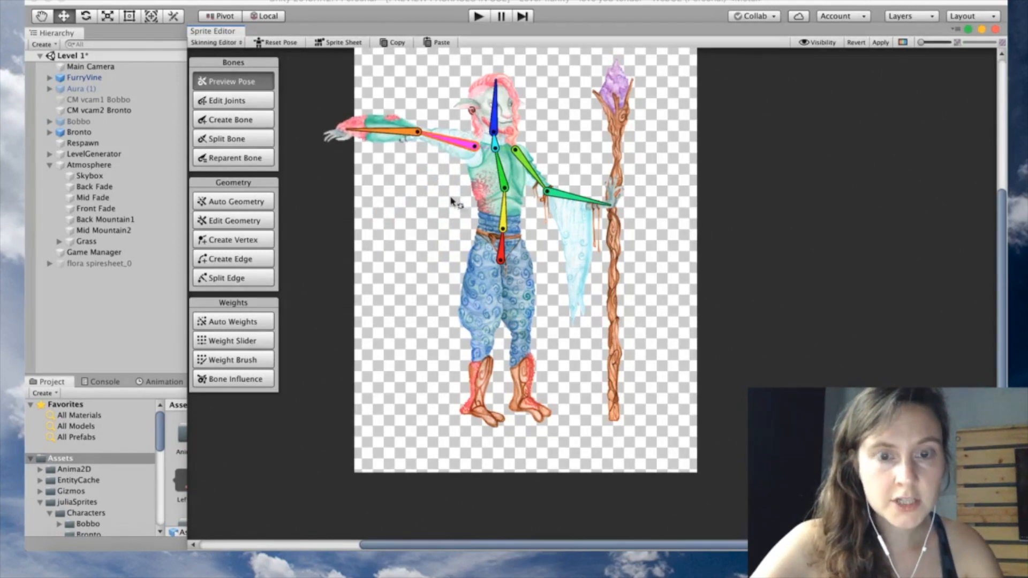
key(super+z)
key(super+z)
drag(433, 196, 432, 196)
key(z)
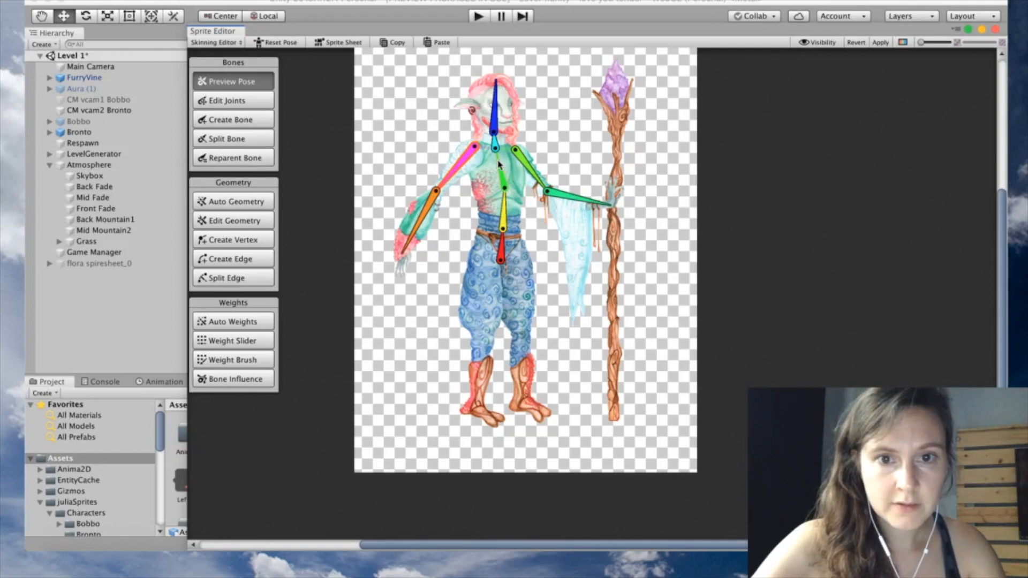
key(z)
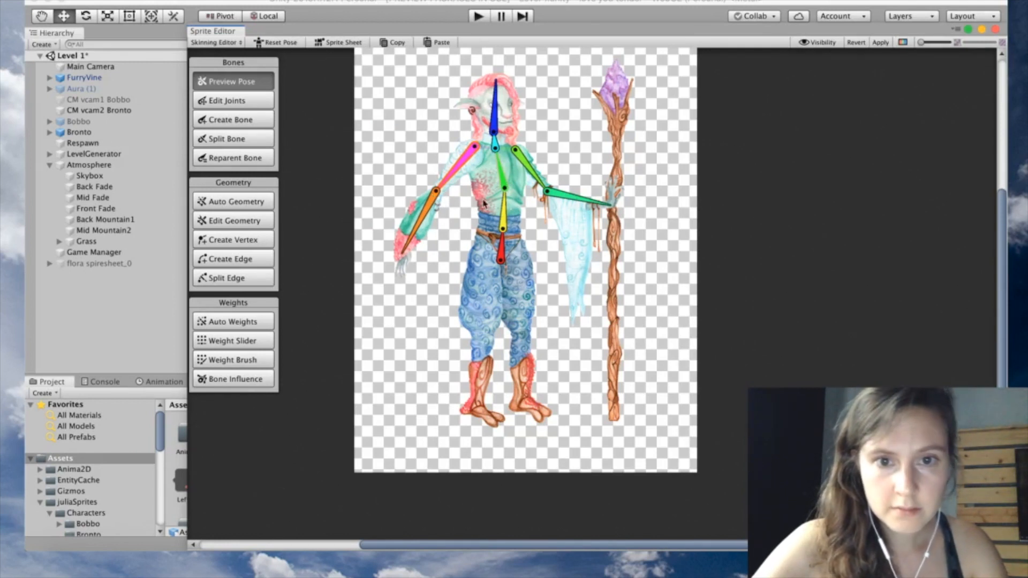
Tilt the spine to test, undo back to rest pose, and apply the skinning changes
drag(495, 146, 469, 157)
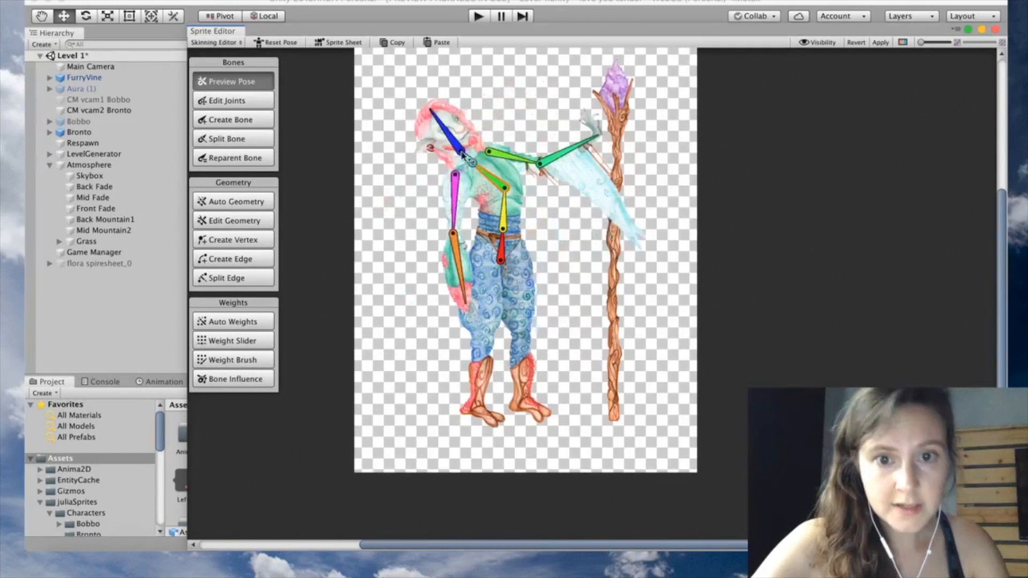
key(super+z)
key(super+z)
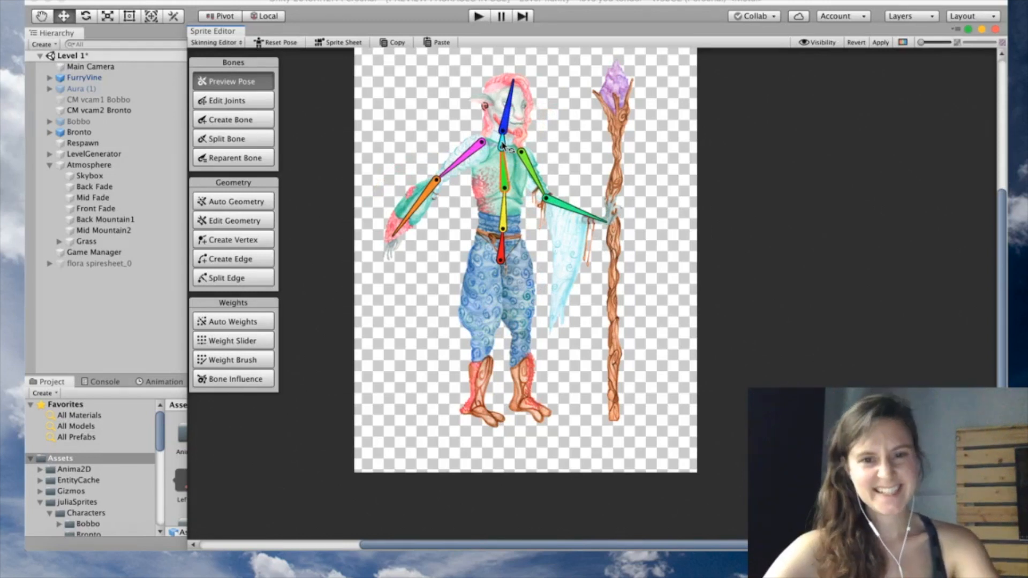
key(super+z)
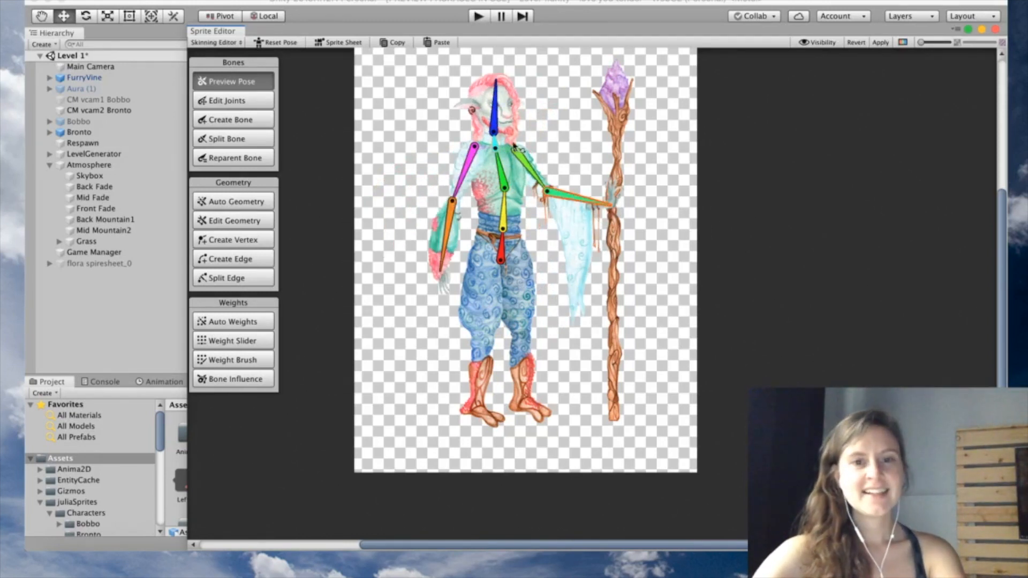
click(882, 45)
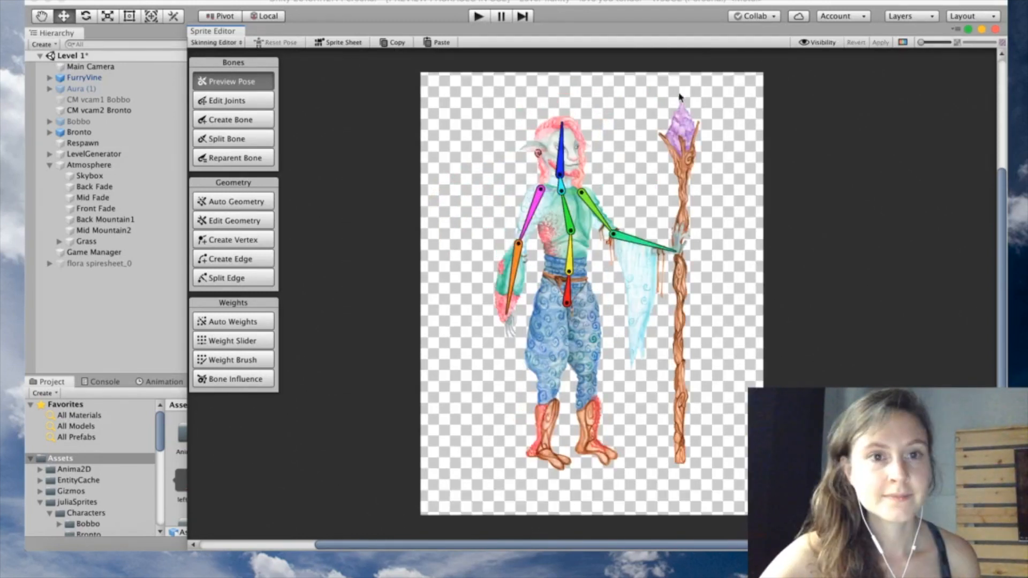
Close the Sprite Editor and drag Caddy Spritesheet v2 into the Level 1 scene
click(995, 30)
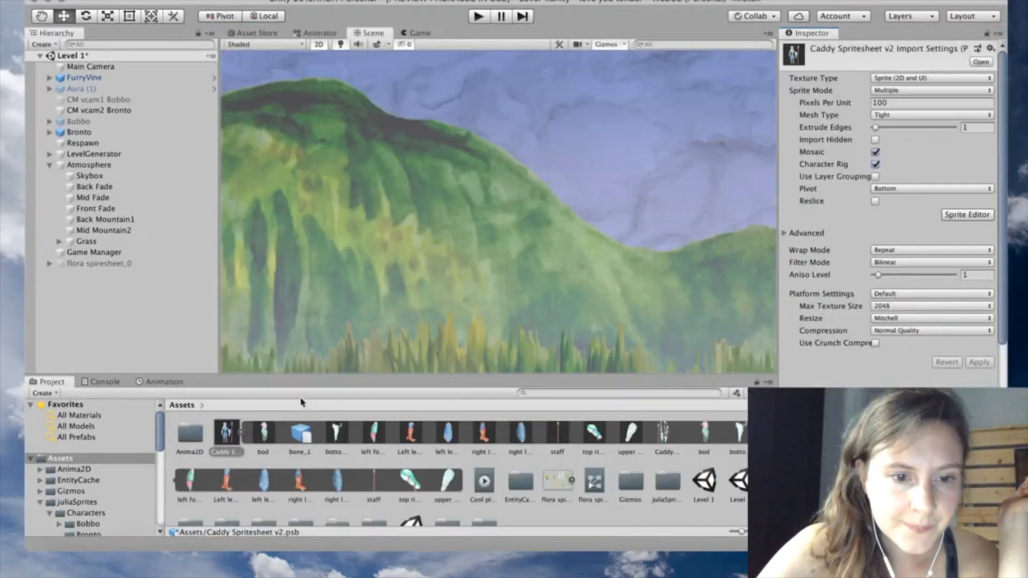
click(243, 434)
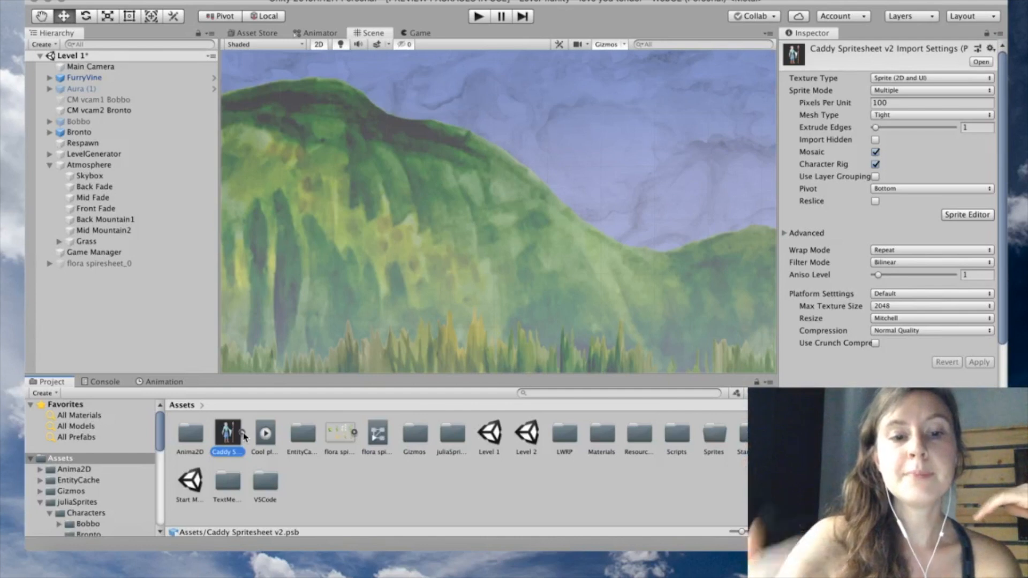
drag(229, 438, 629, 249)
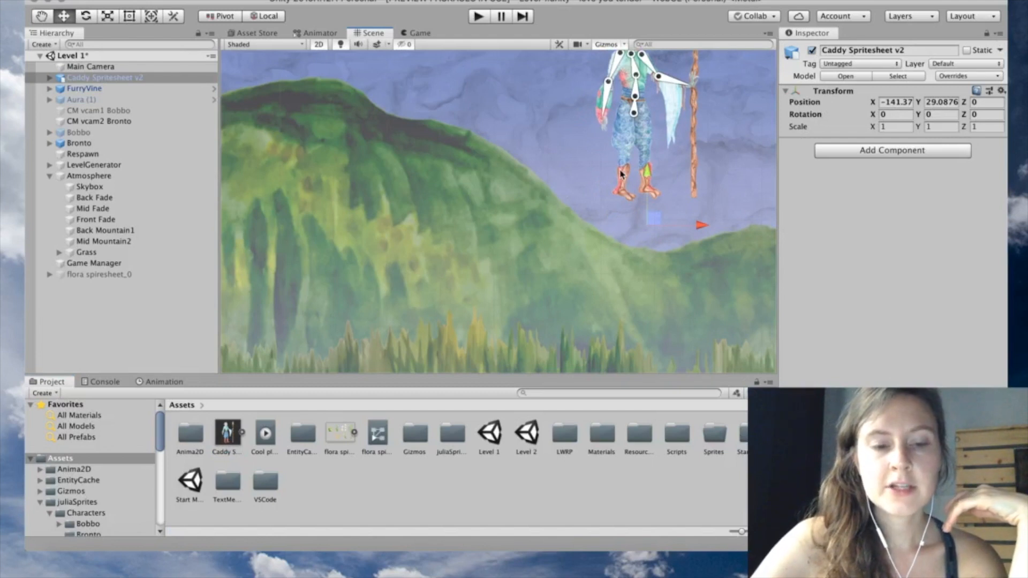
click(242, 433)
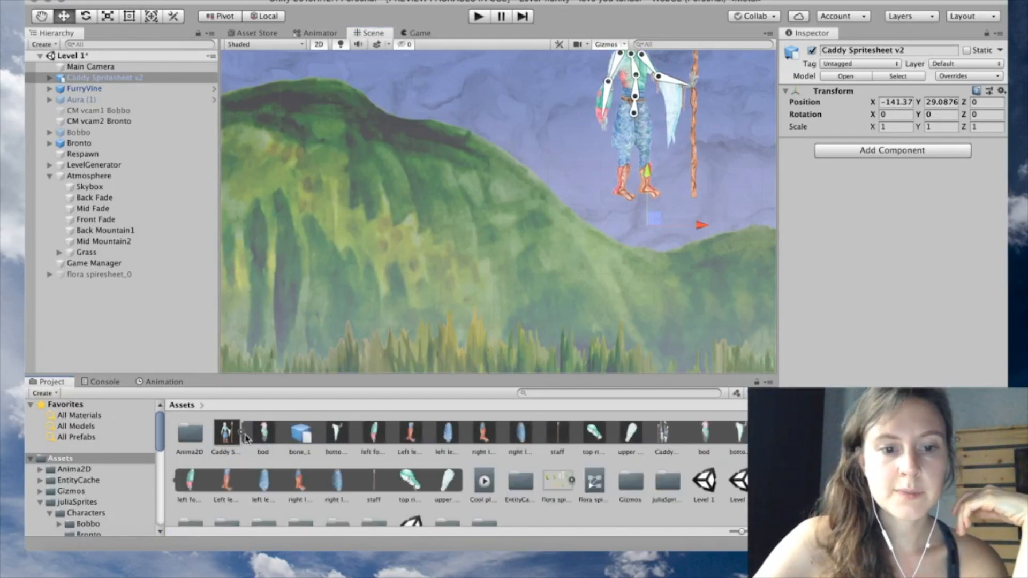
click(243, 435)
Frame and recentre the Caddy character in the Scene view
key(f)
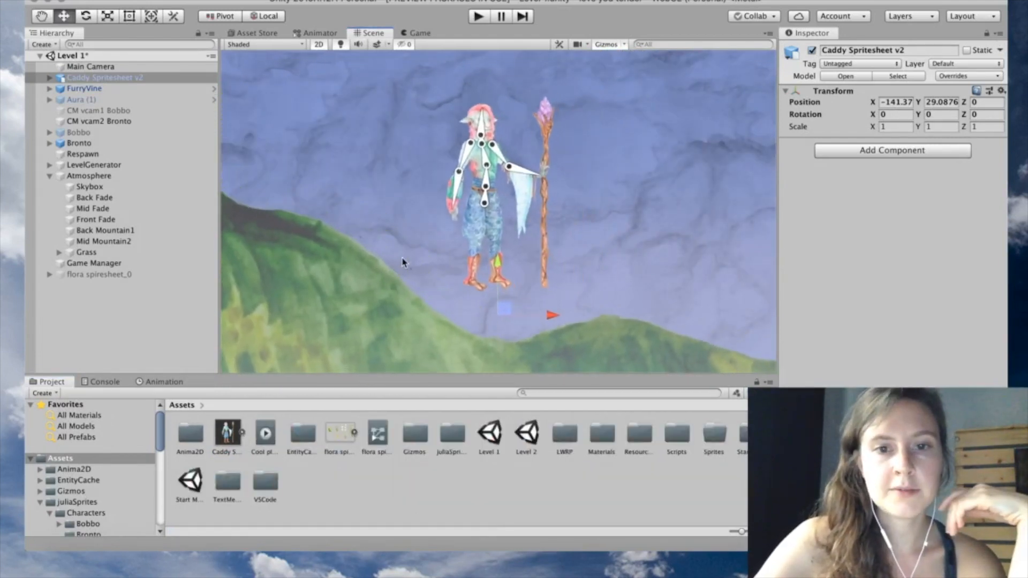
scroll(523, 210, up, 3)
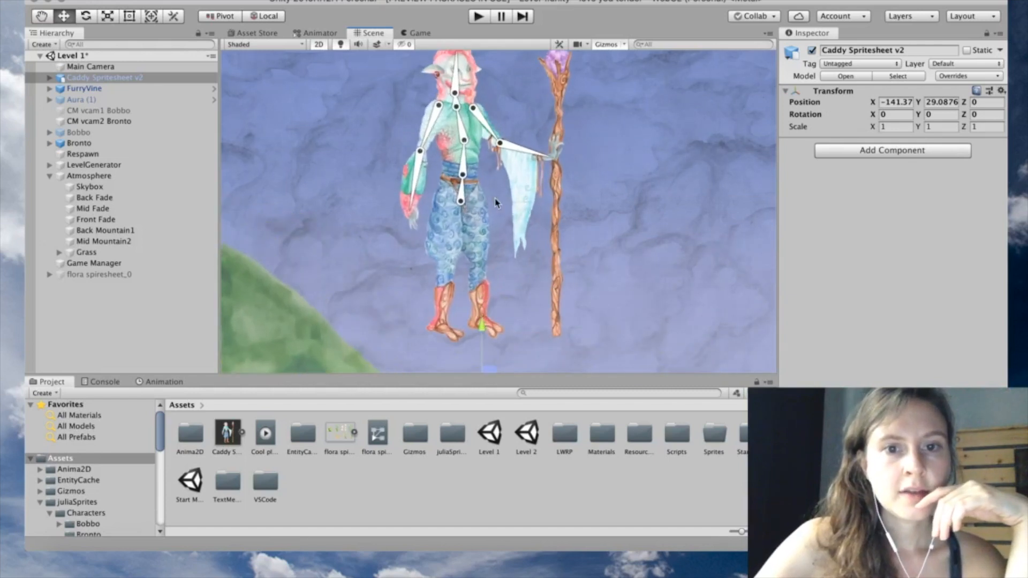
middle_drag(478, 199, 487, 235)
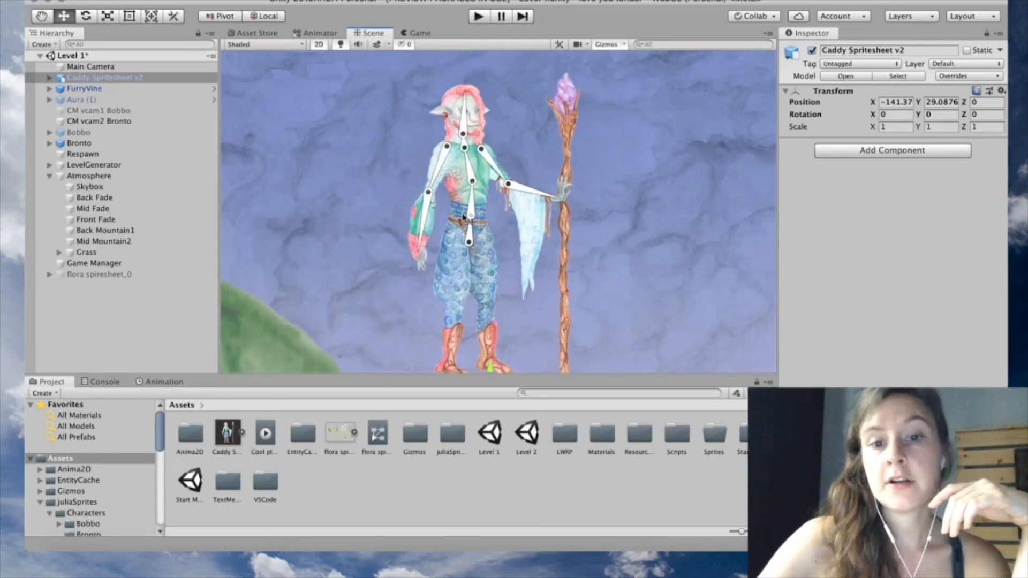
scroll(517, 232, down, 2)
middle_drag(517, 233, 505, 201)
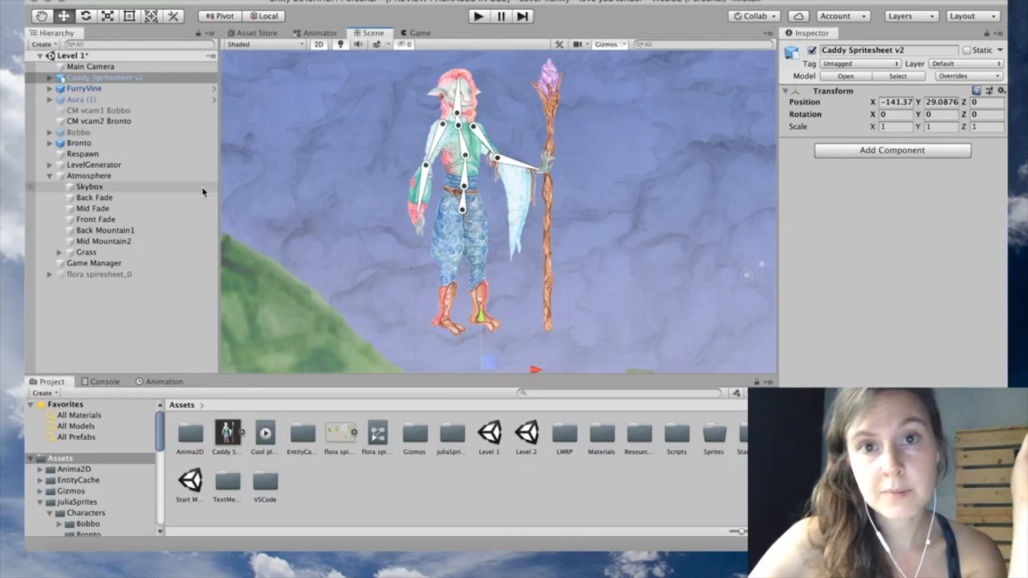
Expand Caddy Spritesheet v2 in the Hierarchy, unfolding bone_1 and bone_2 and inspecting the arm sprites
click(50, 79)
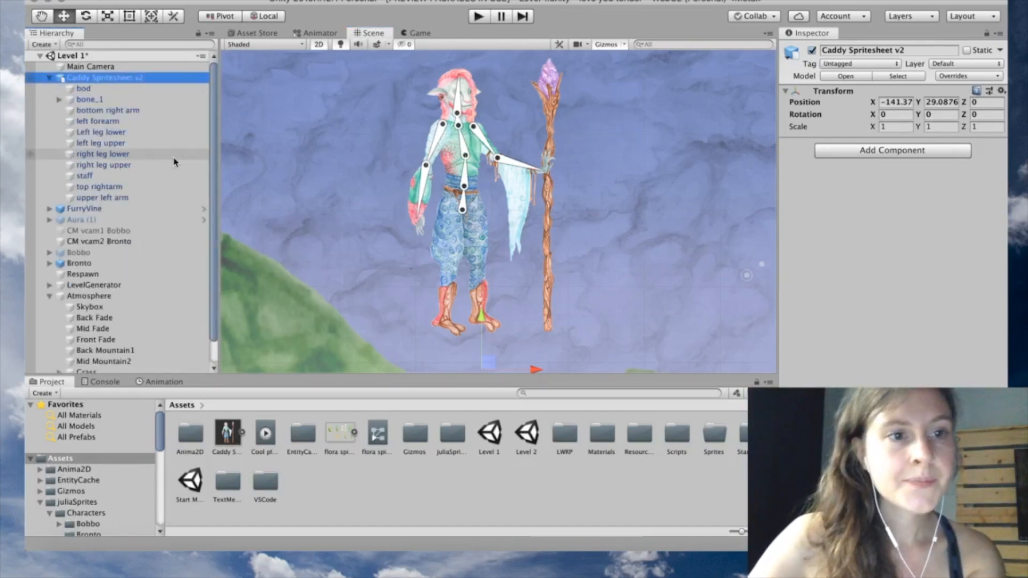
click(142, 198)
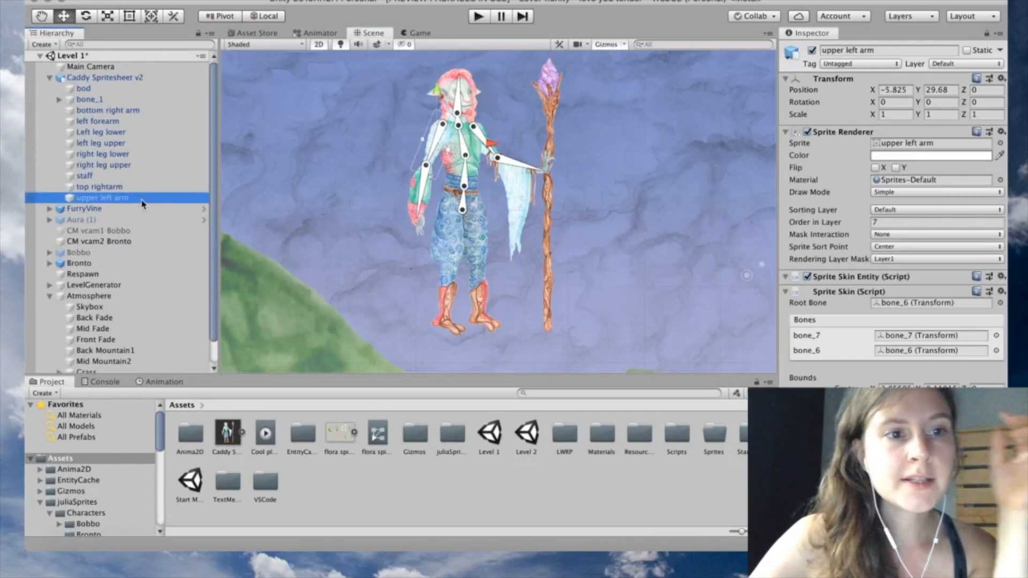
shift+click(134, 113)
click(125, 100)
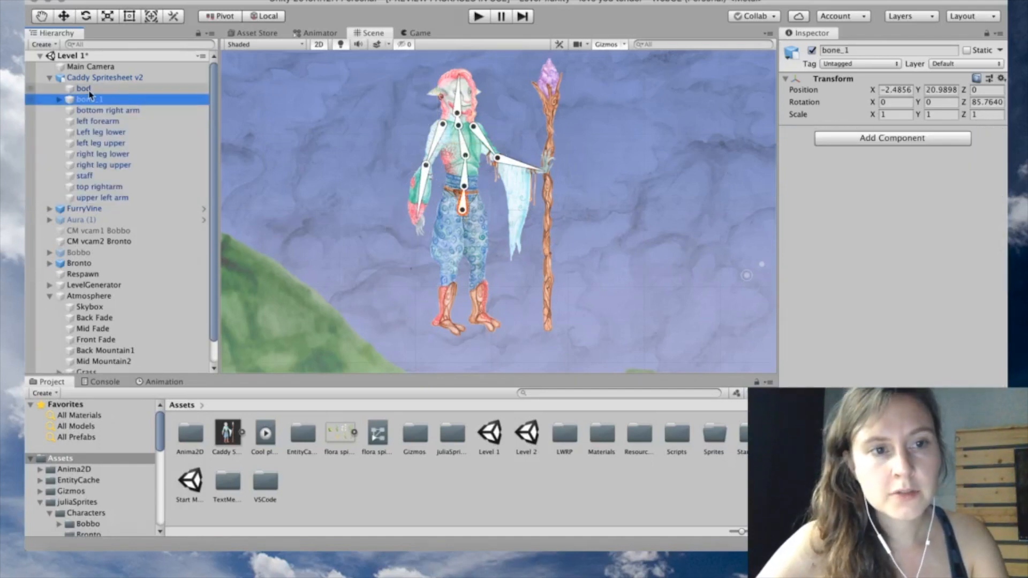
click(59, 100)
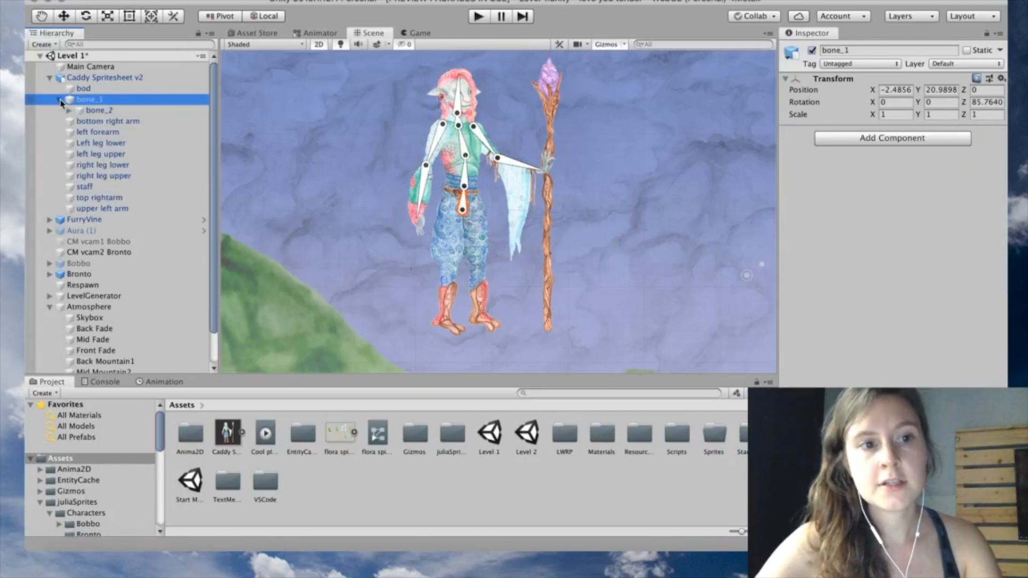
click(69, 111)
click(98, 134)
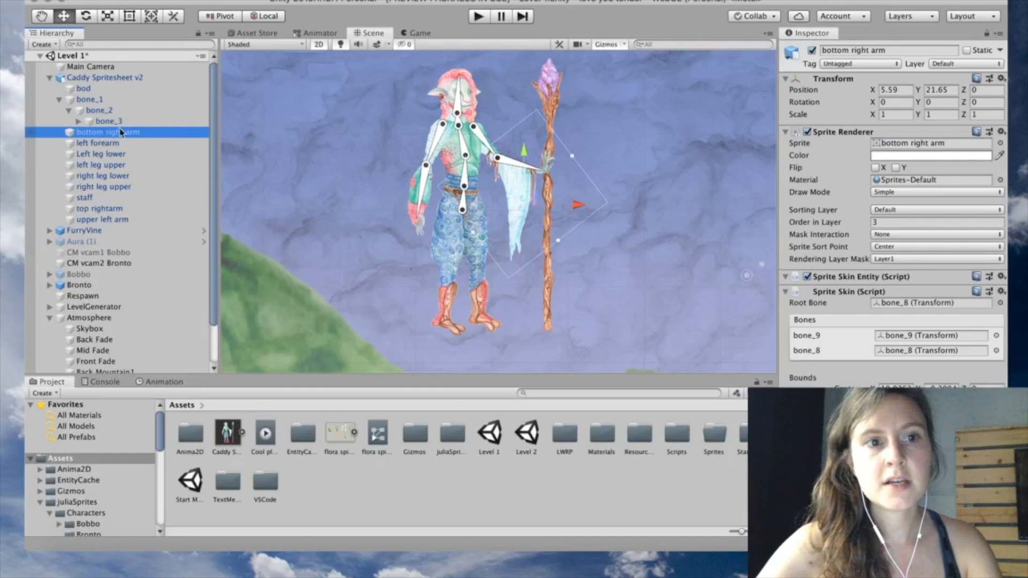
mouse_move(530, 204)
mouse_down()
mouse_move(626, 214)
mouse_move(668, 164)
mouse_move(562, 239)
mouse_move(544, 194)
mouse_up()
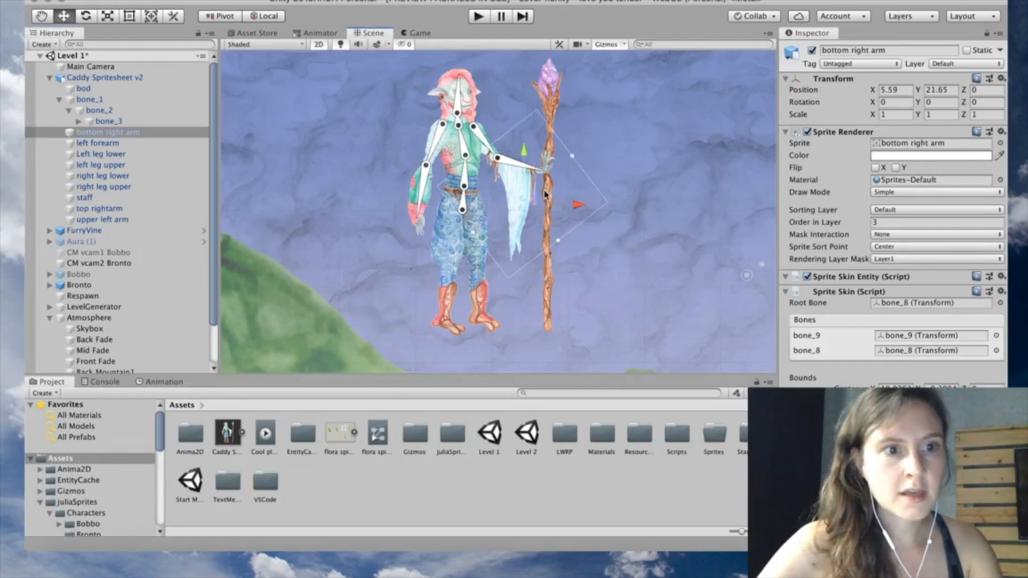
Unfold bone_3 through bone_6 down to bone_9, test-rotate the forearm, then undo
click(79, 121)
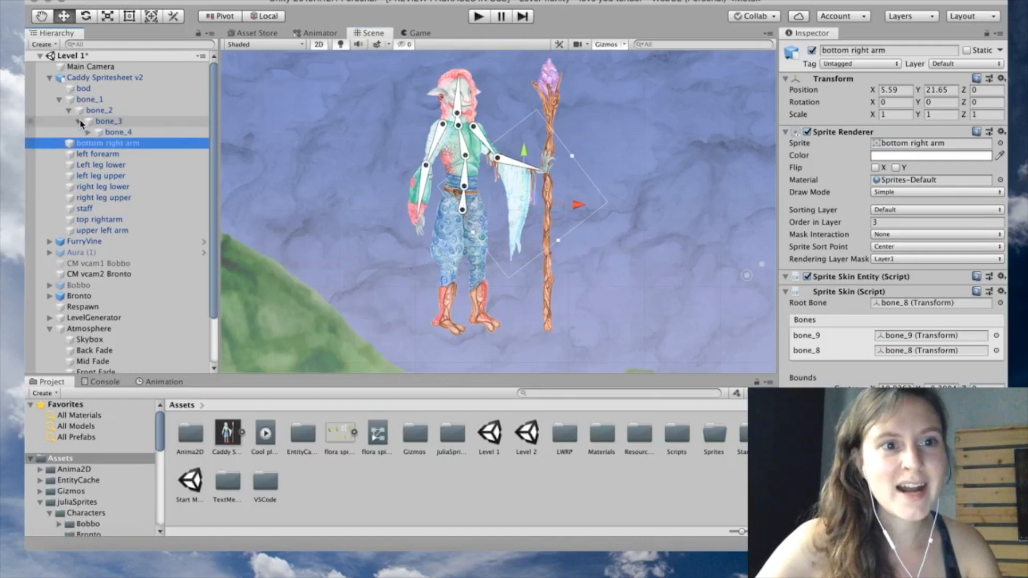
click(88, 132)
click(126, 155)
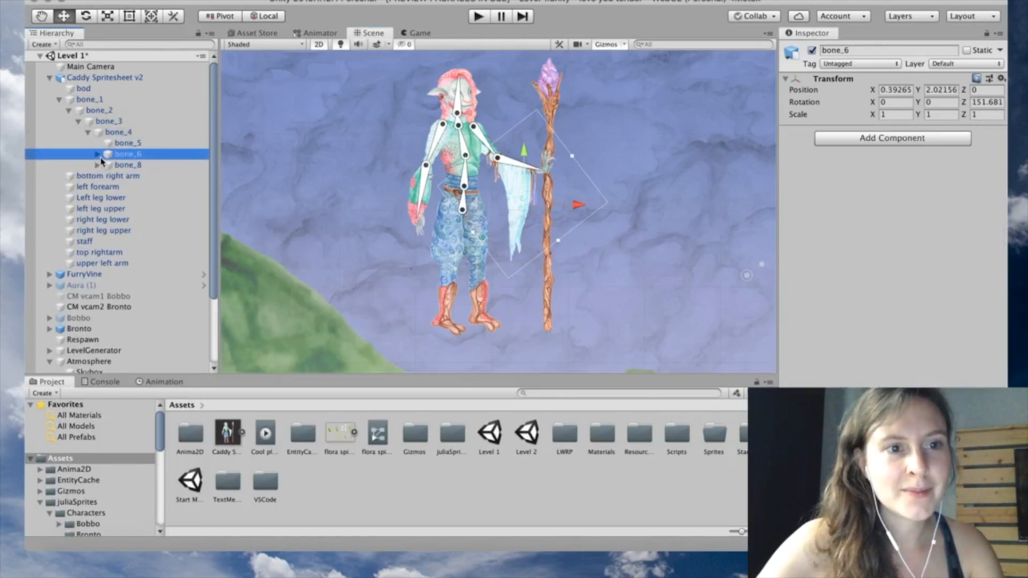
click(98, 154)
mouse_move(533, 169)
mouse_down()
mouse_move(548, 185)
mouse_move(543, 154)
mouse_up()
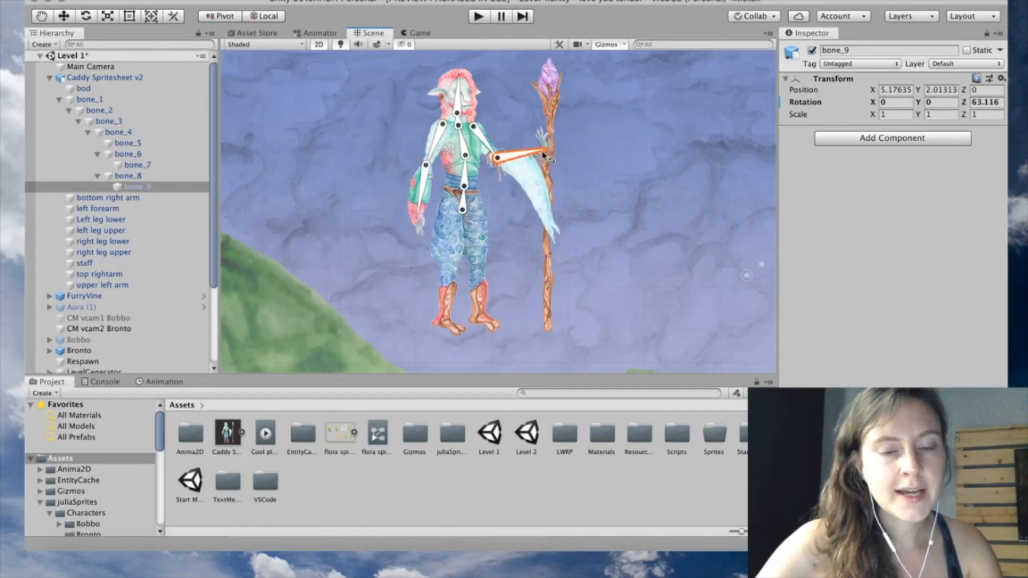
key(super+z)
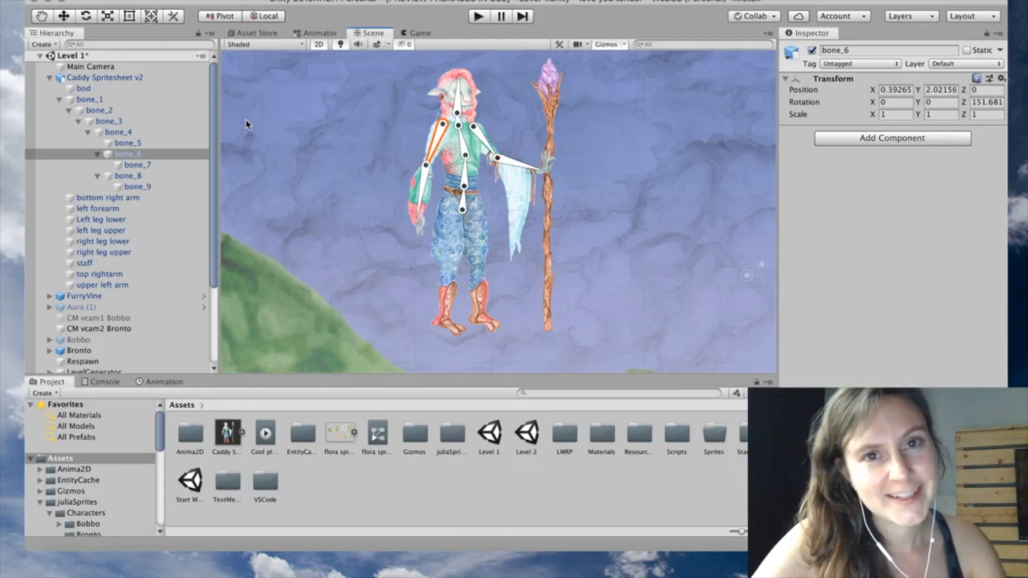
Create an empty child named target under bone_7
click(421, 201)
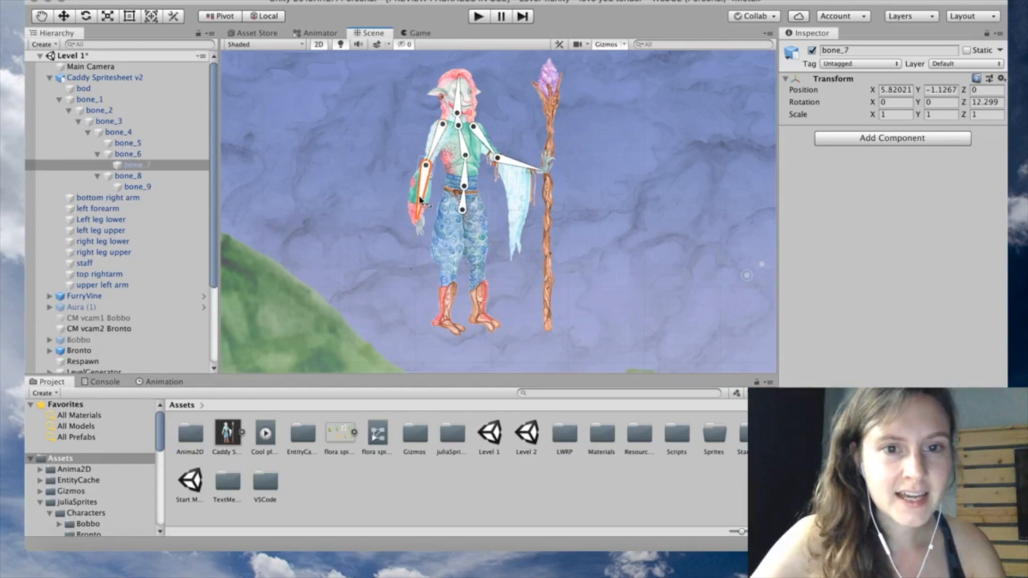
right_click(146, 166)
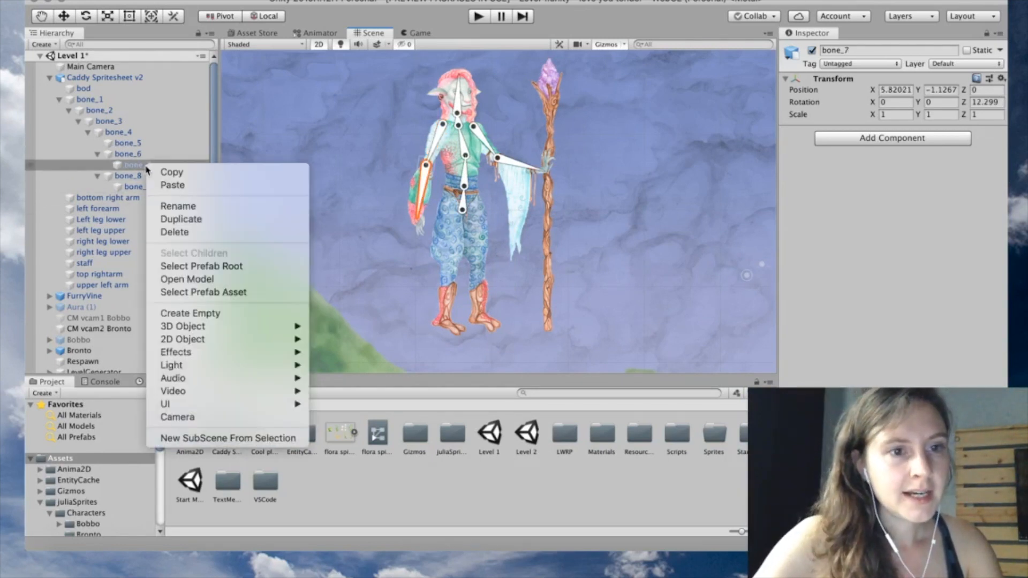
click(664, 144)
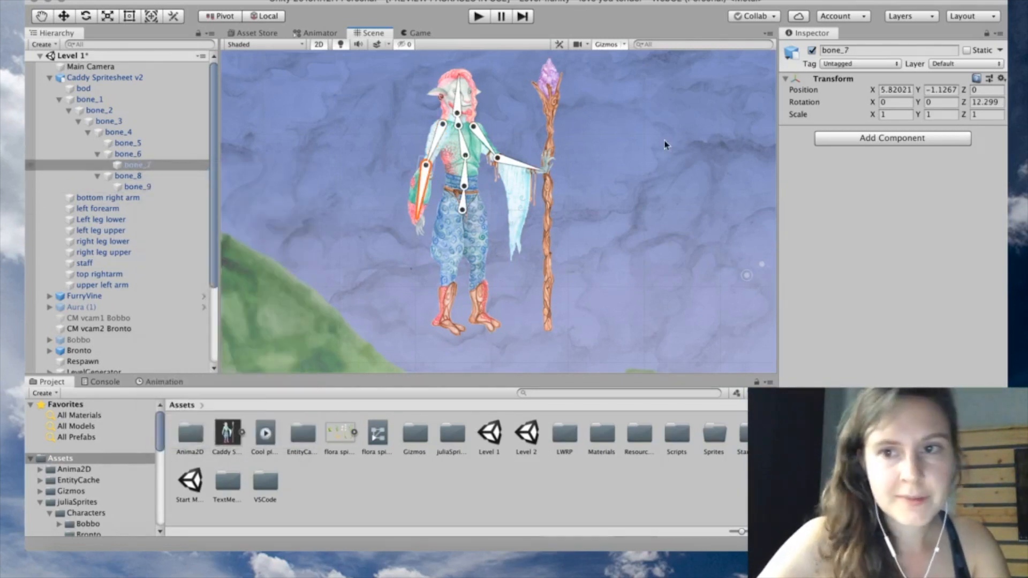
click(853, 51)
text(target)
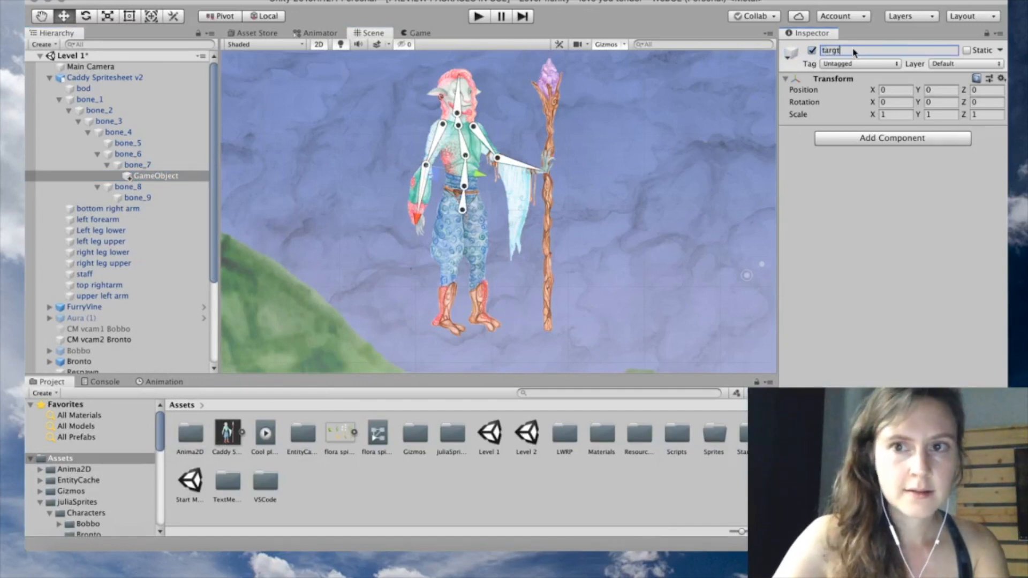
key(BackSpace)
text(et)
key(Return)
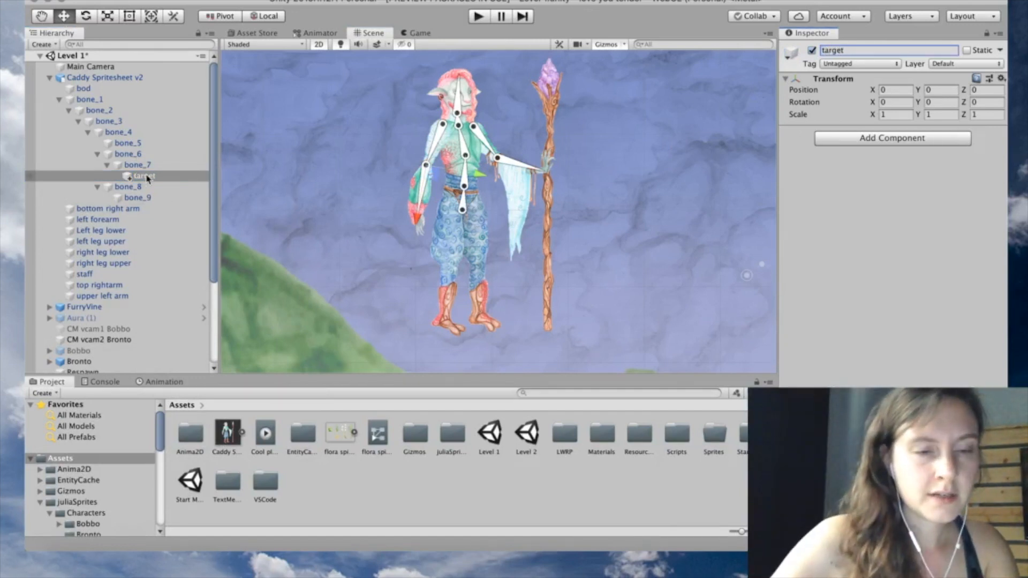
Move target down-left off the hand and duplicate it as effector
drag(424, 227, 405, 277)
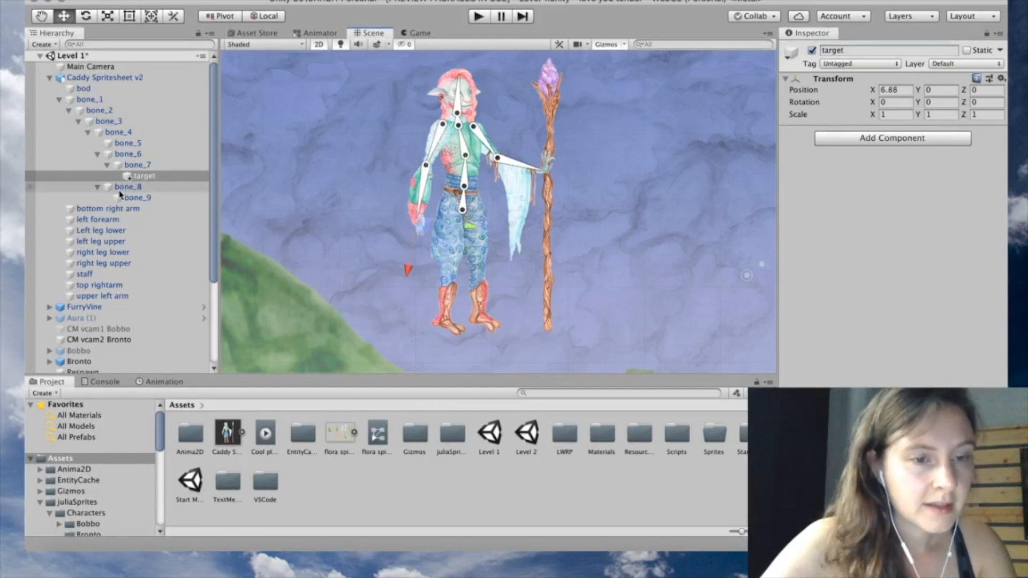
right_click(135, 182)
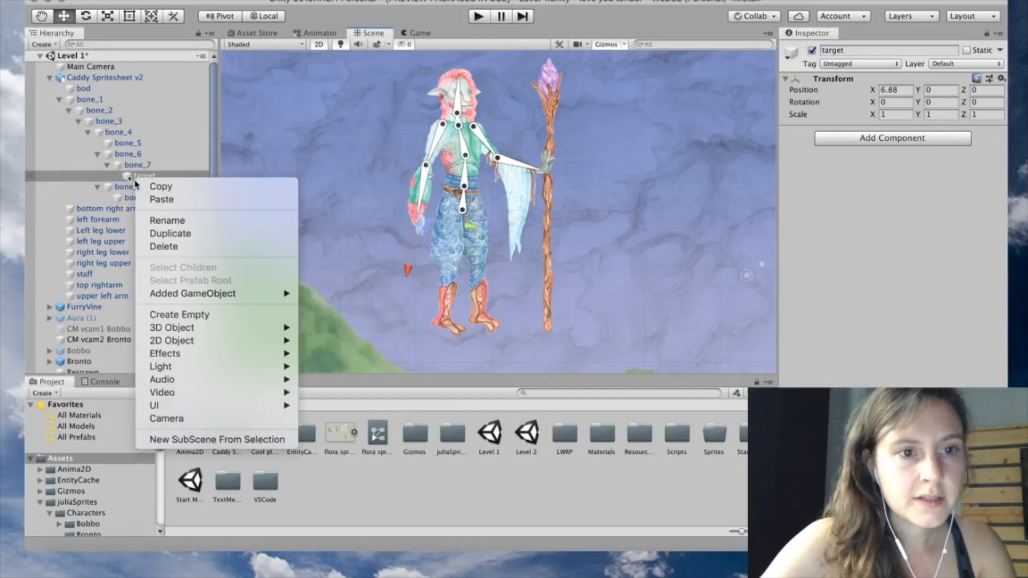
click(177, 233)
click(854, 49)
text(effector)
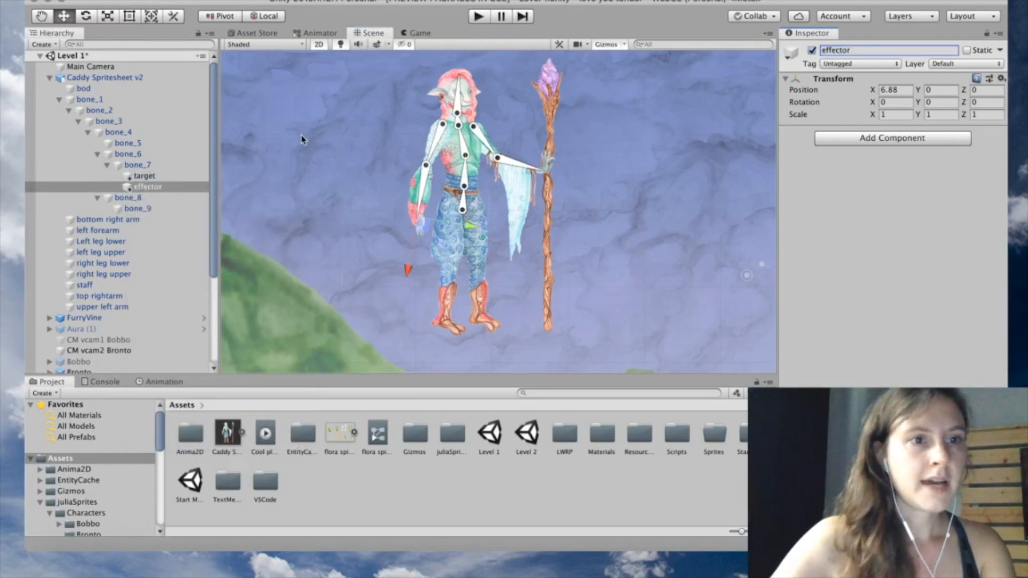
click(110, 78)
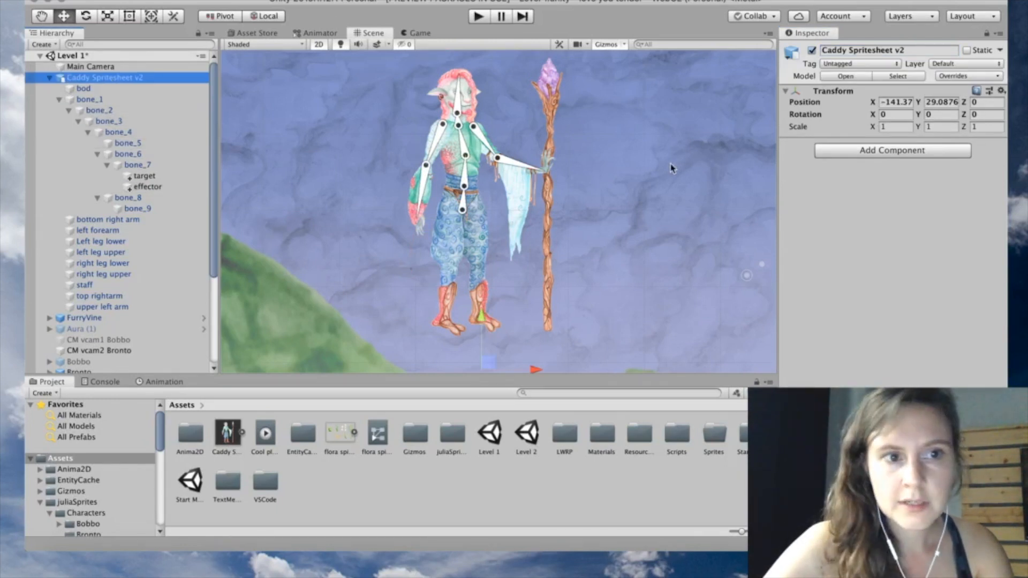
Add an IK Manager 2D to Caddy Spritesheet v2 with a Limb solver named Left arm Solver
click(873, 152)
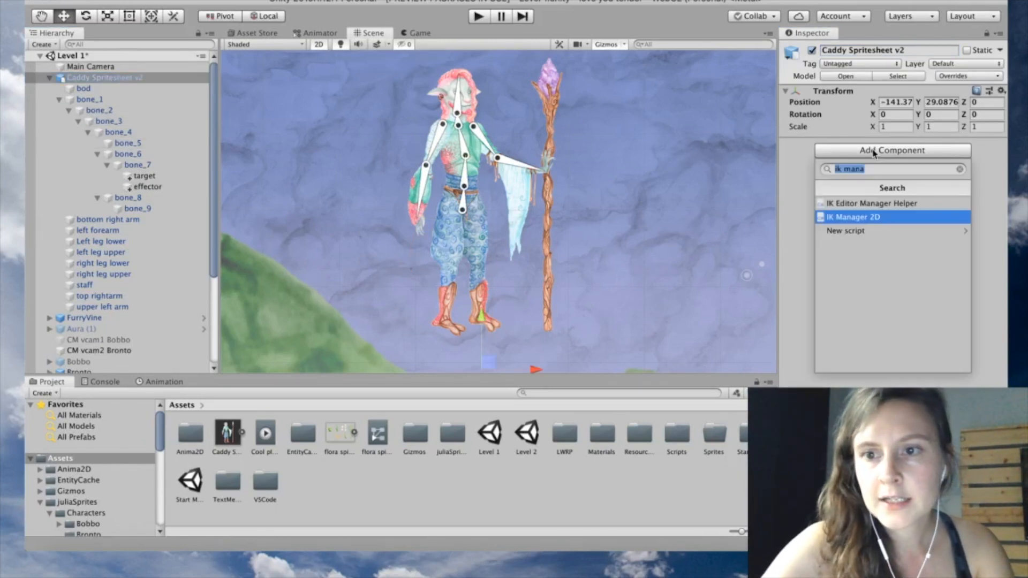
click(881, 218)
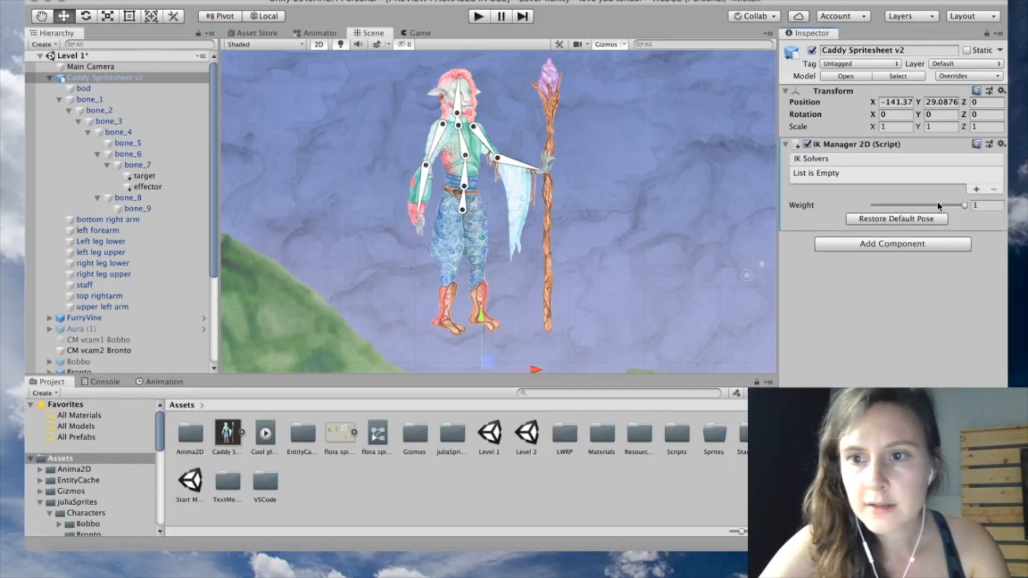
click(976, 190)
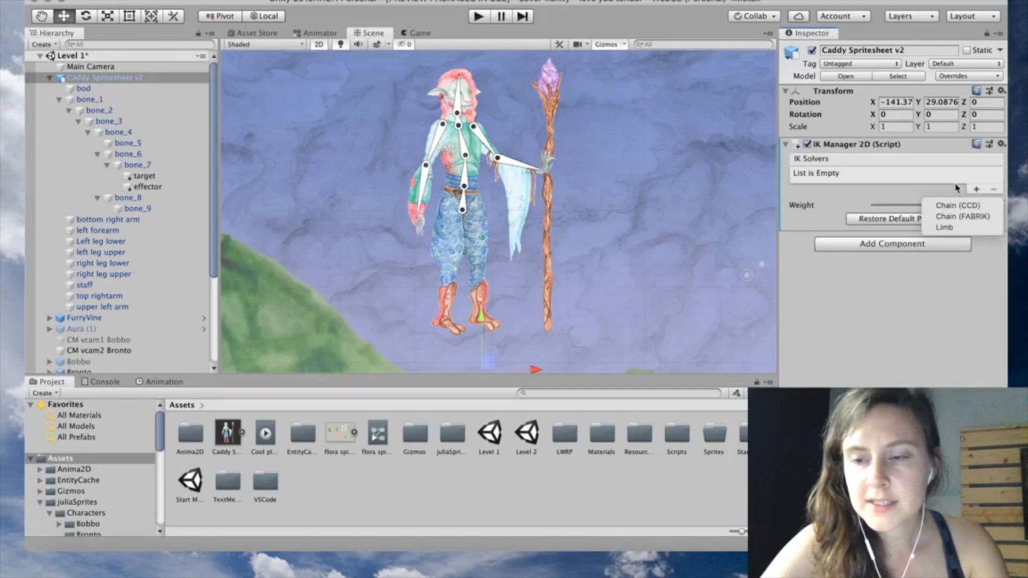
click(963, 229)
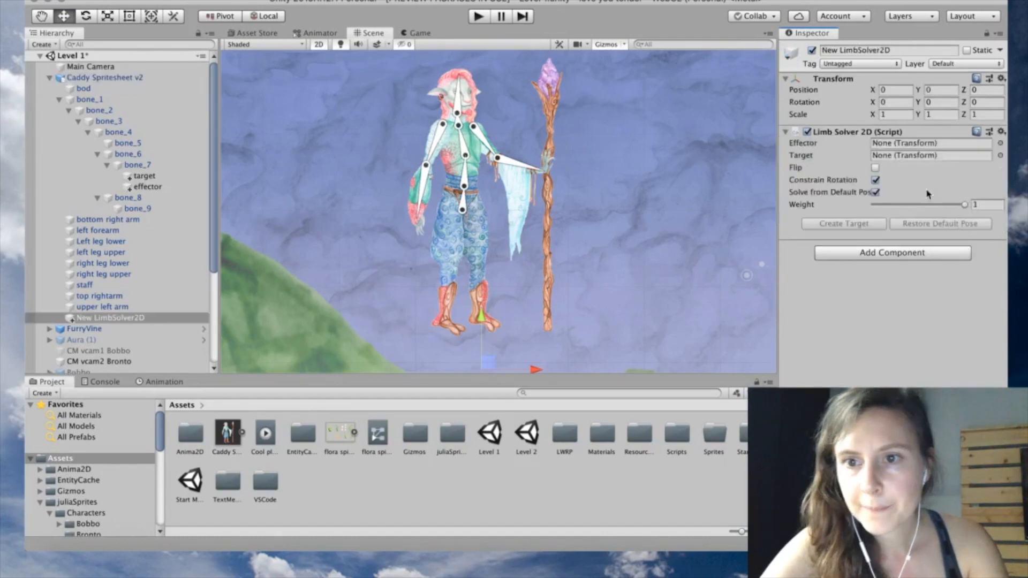
click(876, 50)
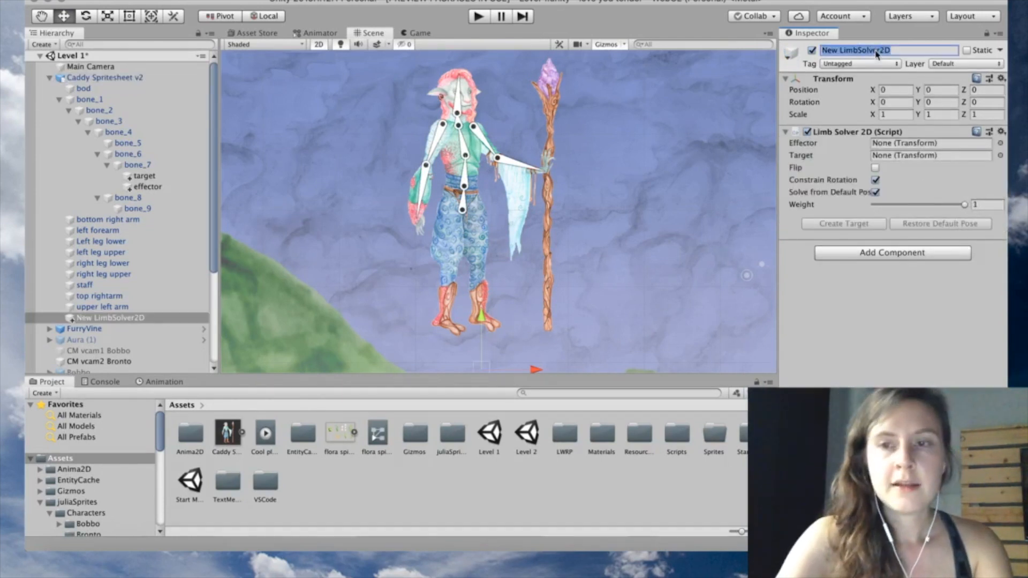
text(Left)
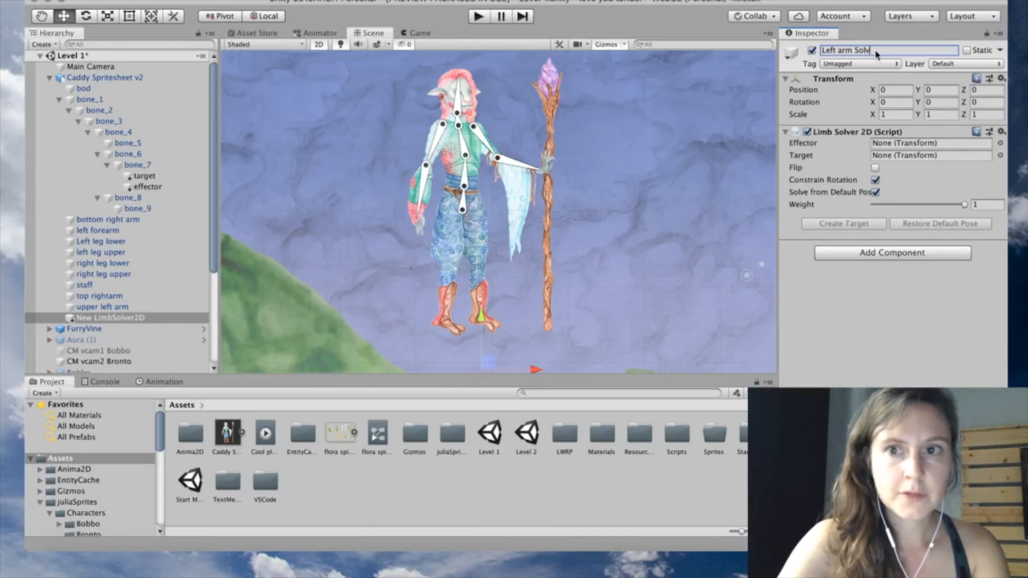
key(Return)
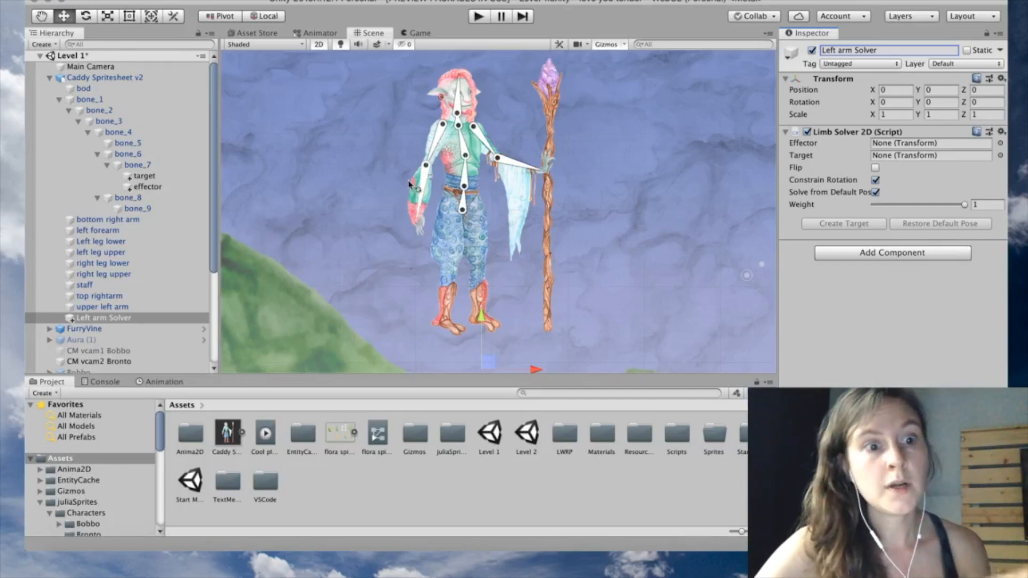
Create a Solvers group holding Left arm Solver, and move target out from under bone_7
right_click(82, 79)
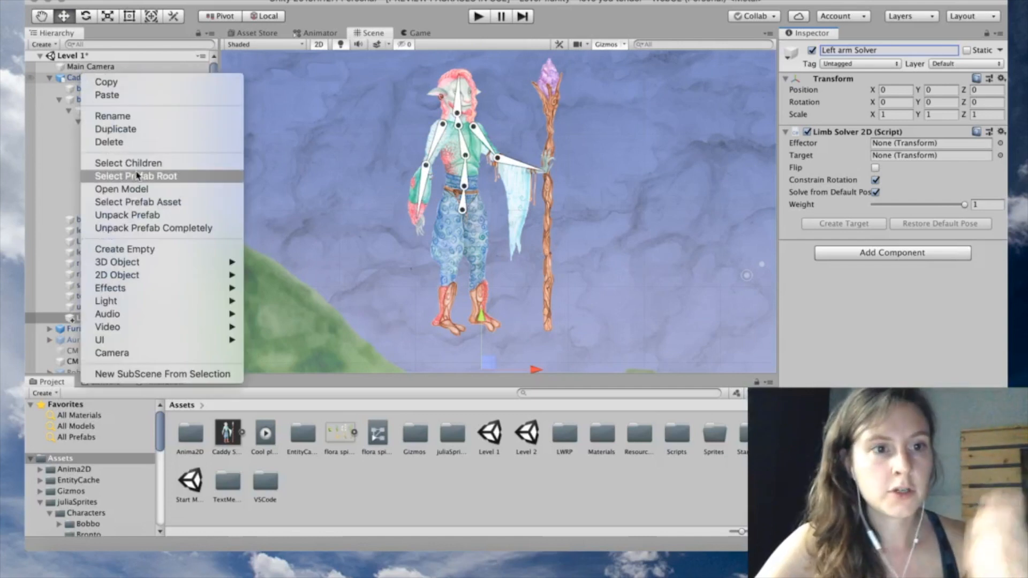
click(150, 250)
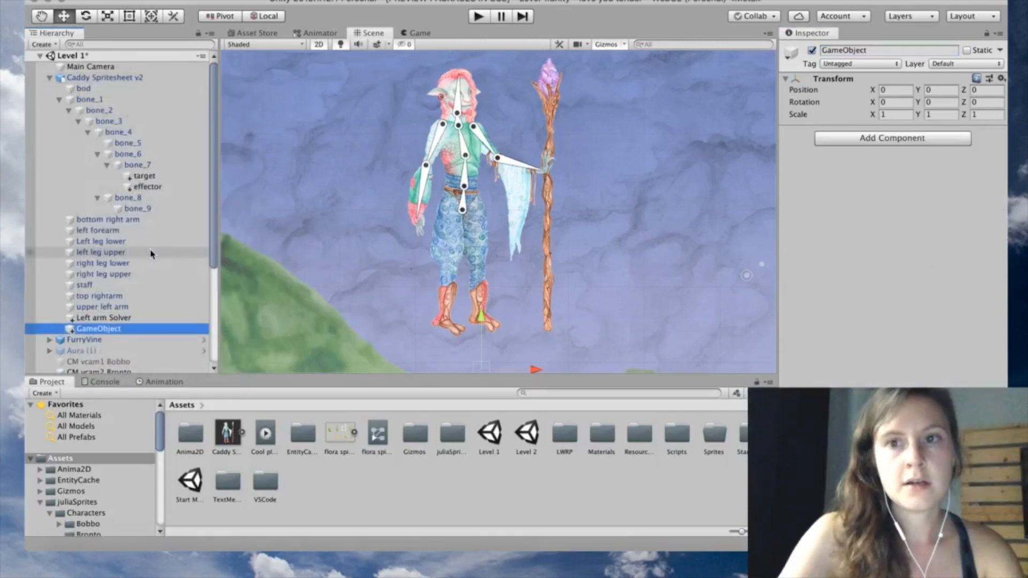
click(851, 51)
text(Sol)
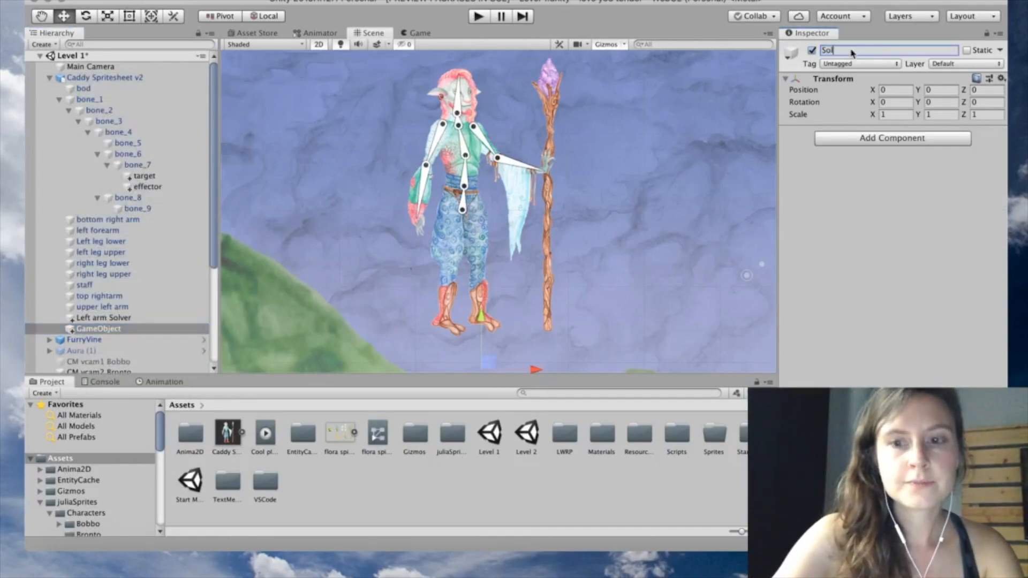
text(vers)
key(Return)
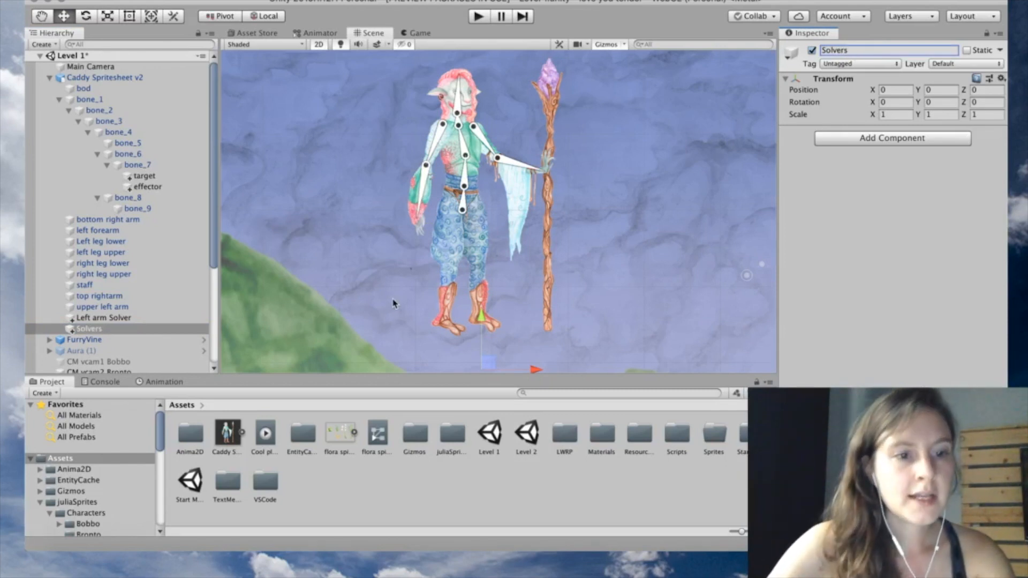
click(142, 317)
mouse_move(142, 320)
mouse_down()
mouse_move(116, 336)
mouse_move(127, 318)
mouse_up()
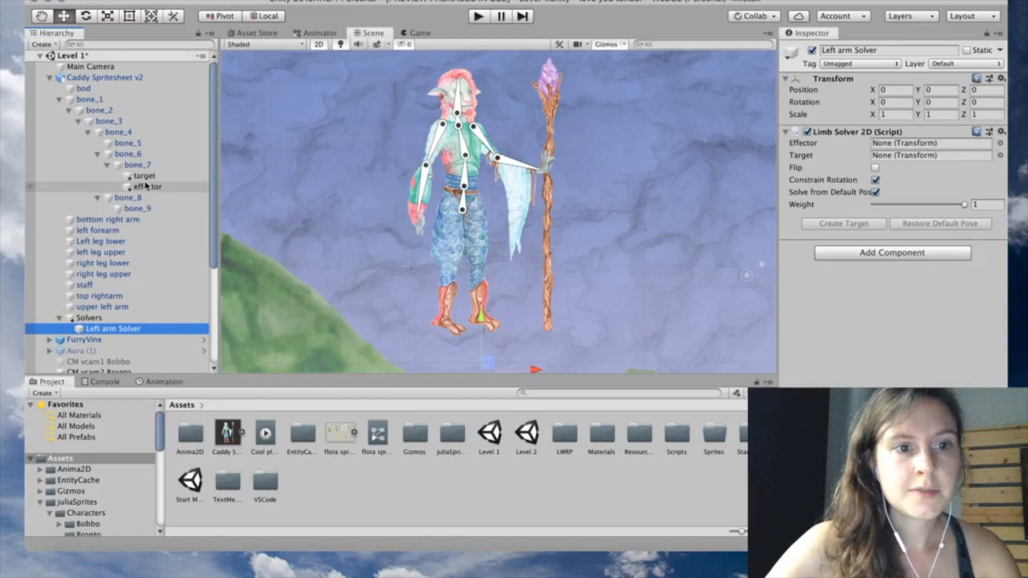
drag(140, 176, 119, 312)
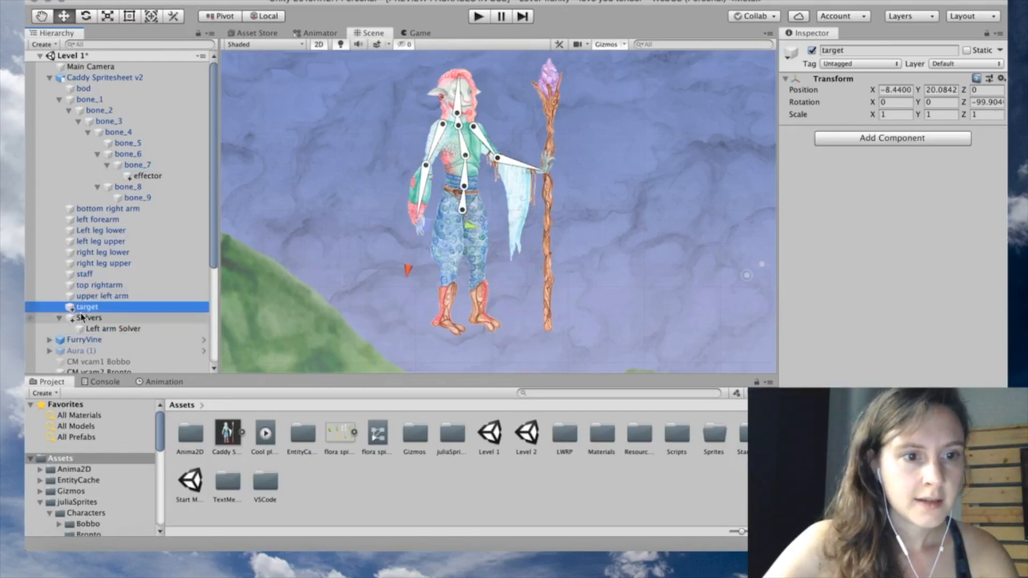
Assign effector as the Left arm Solver's Effector and target as its Target
click(122, 333)
drag(142, 177, 430, 187)
right_drag(429, 183, 379, 162)
drag(156, 176, 929, 149)
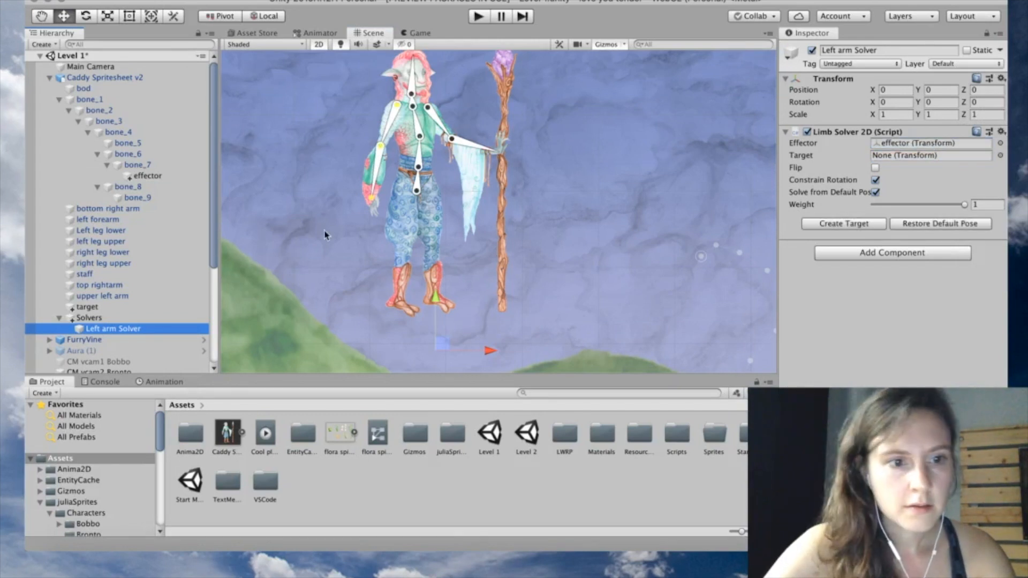
drag(87, 306, 903, 159)
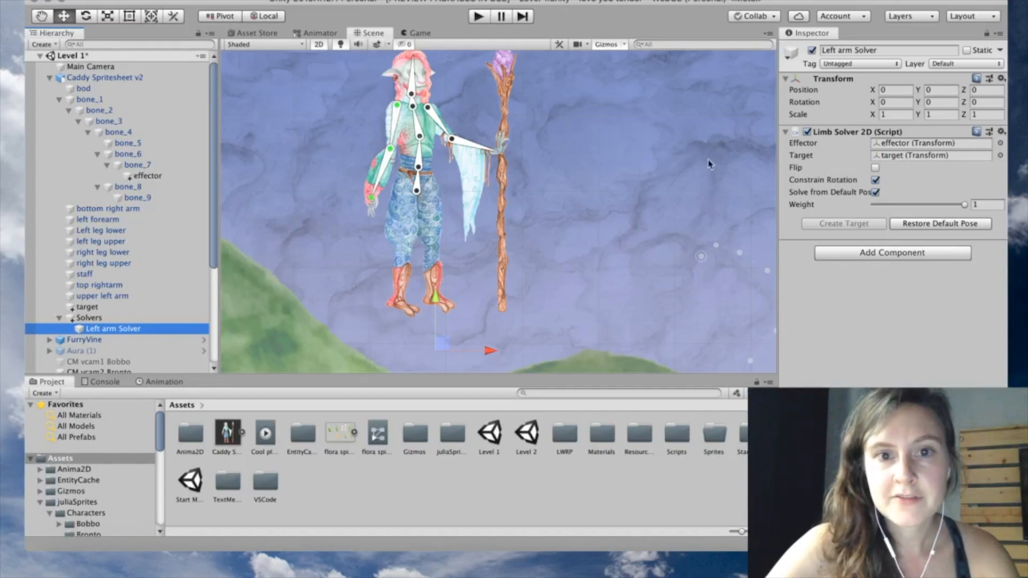
Check bone_6 and the effector, then test-drag the IK target and undo the move
click(396, 126)
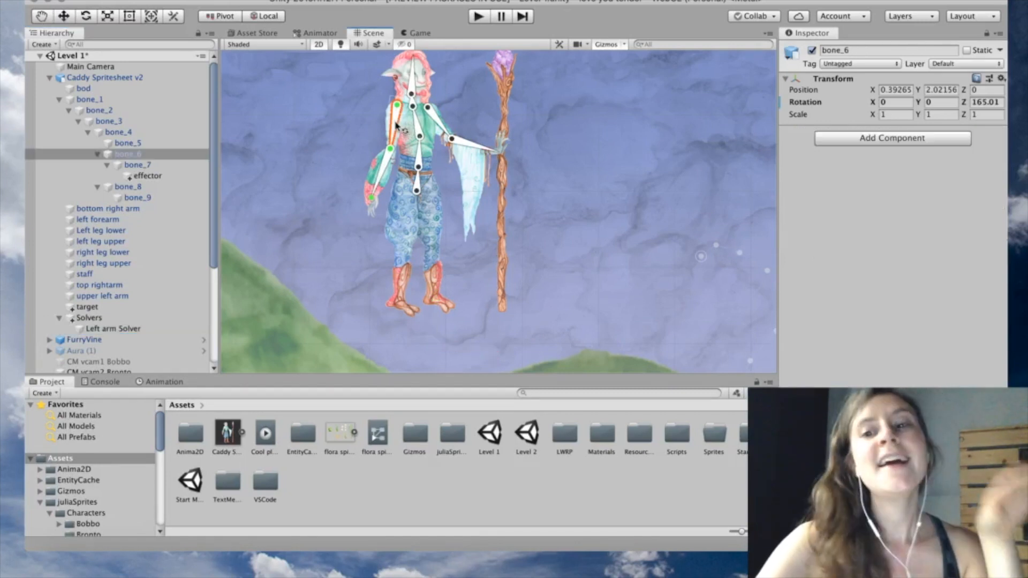
click(157, 176)
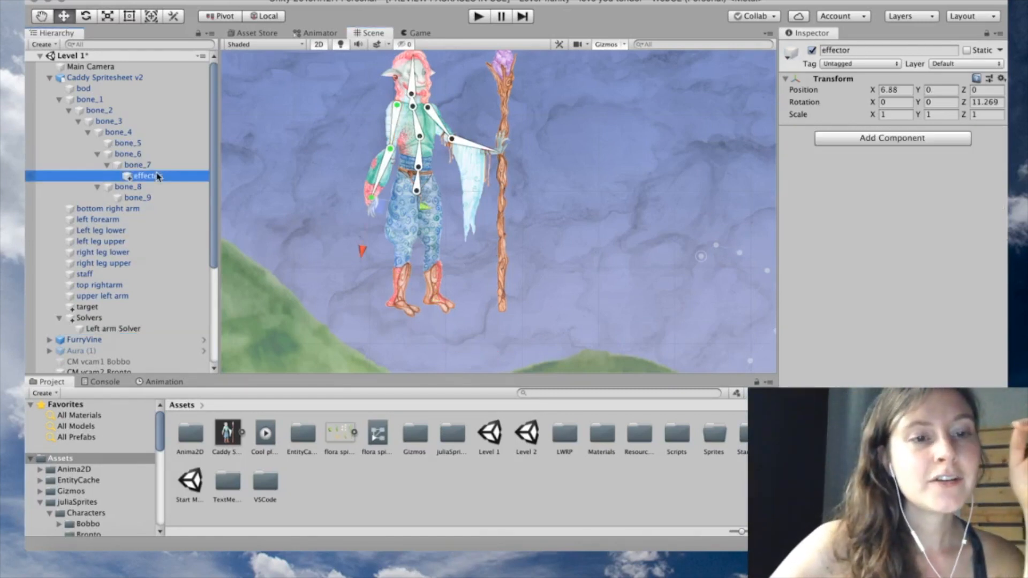
click(131, 328)
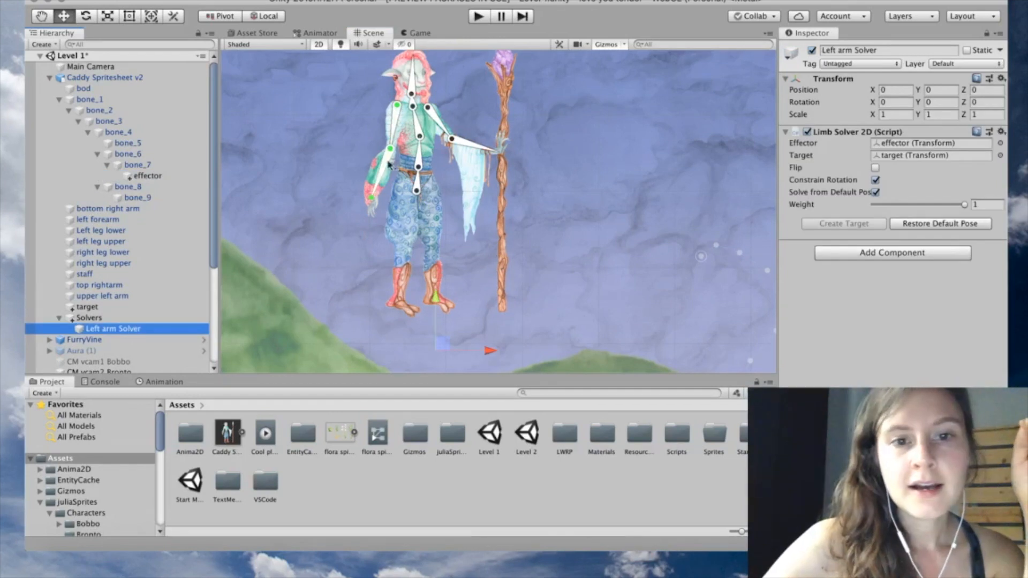
click(131, 307)
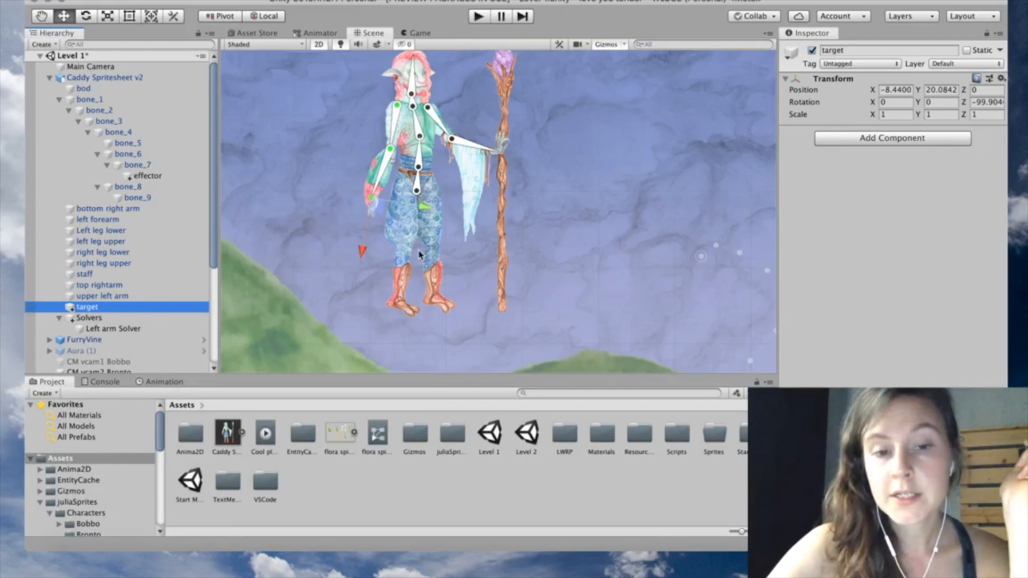
drag(377, 208, 344, 197)
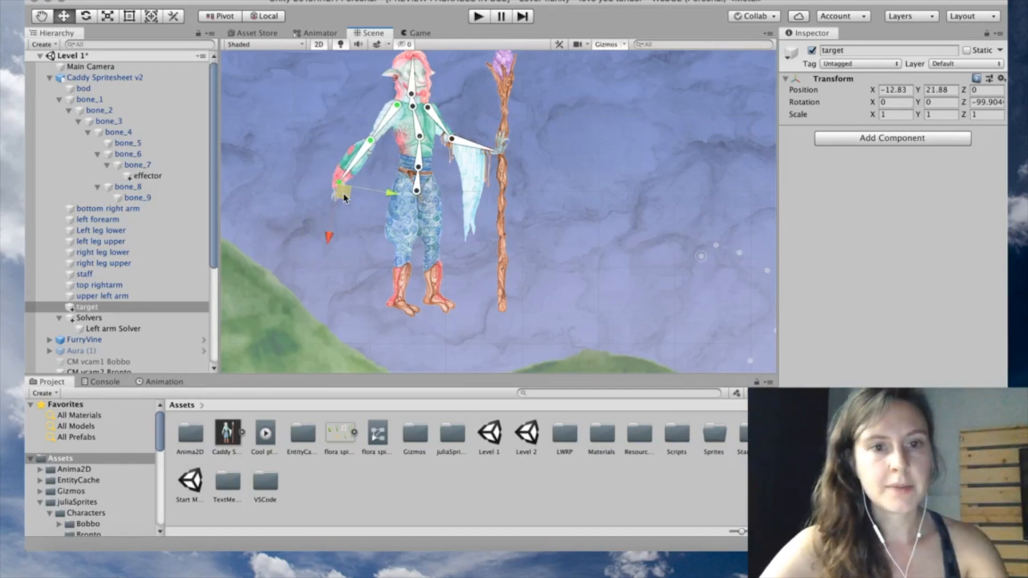
key(super+z)
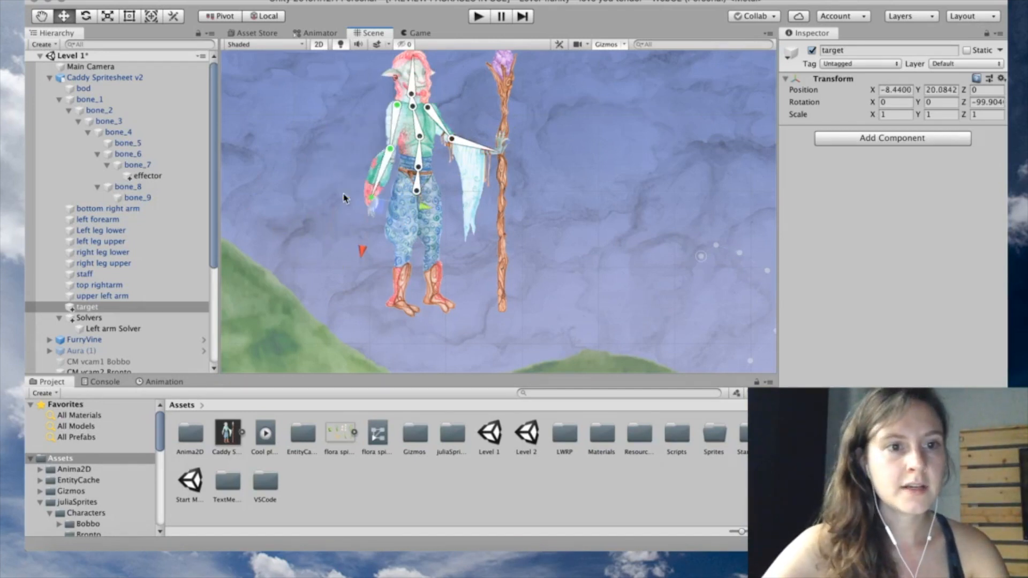
Enable Flip on the Left arm Solver, retest by dragging the target, then restore the default pose
click(141, 329)
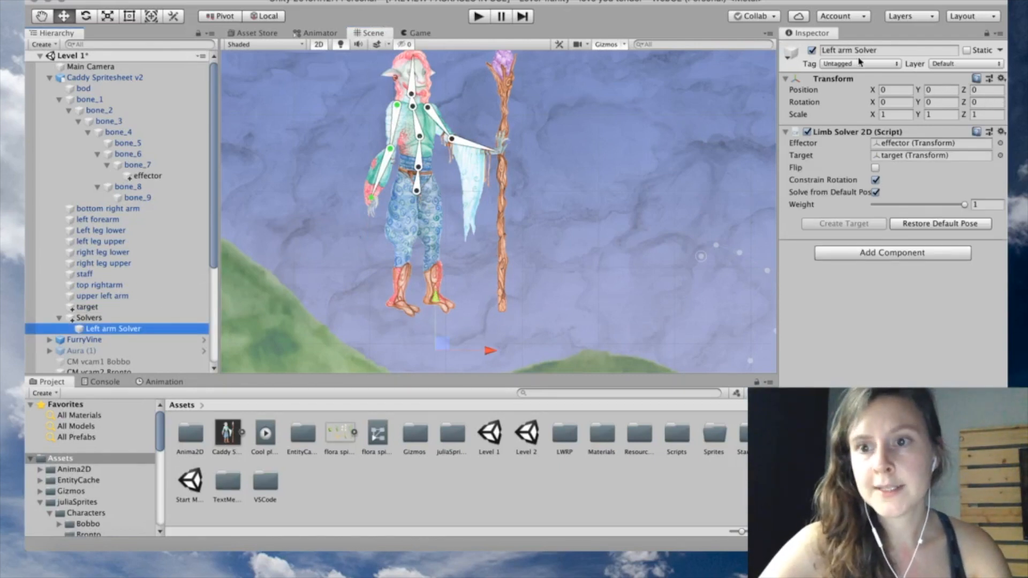
click(875, 168)
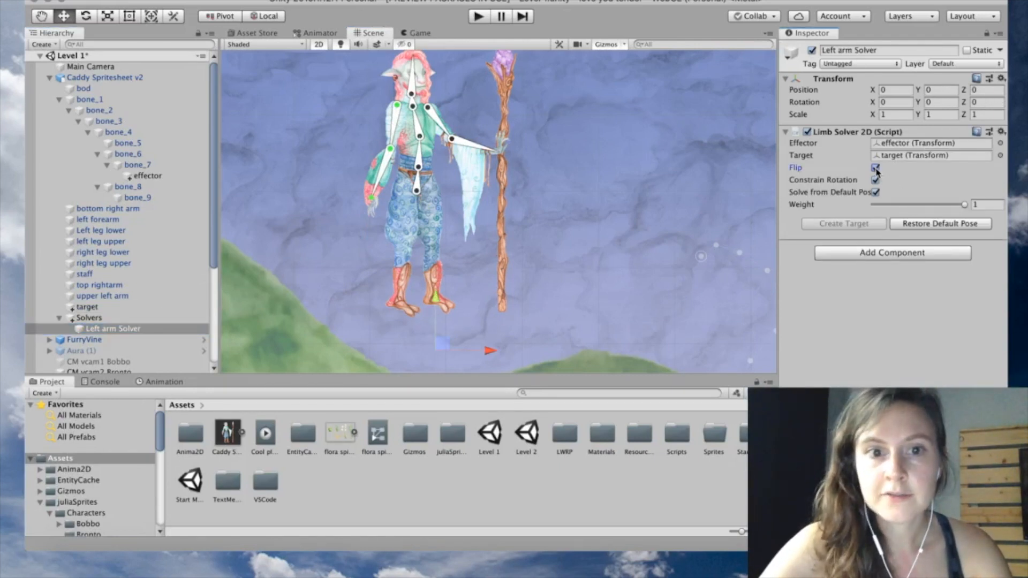
click(88, 307)
mouse_move(377, 206)
mouse_down()
mouse_move(419, 181)
mouse_move(368, 141)
mouse_move(451, 174)
mouse_move(362, 184)
mouse_move(508, 158)
mouse_move(471, 161)
mouse_move(460, 142)
mouse_move(356, 221)
mouse_move(377, 221)
mouse_move(383, 206)
mouse_move(370, 209)
mouse_move(400, 205)
mouse_move(411, 184)
mouse_move(381, 229)
mouse_move(390, 218)
mouse_up()
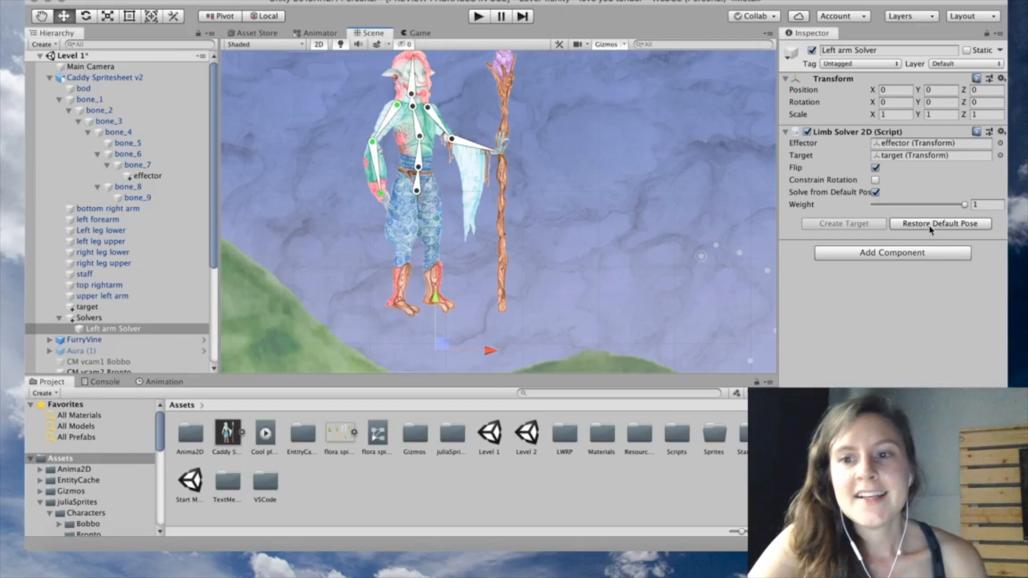
click(930, 230)
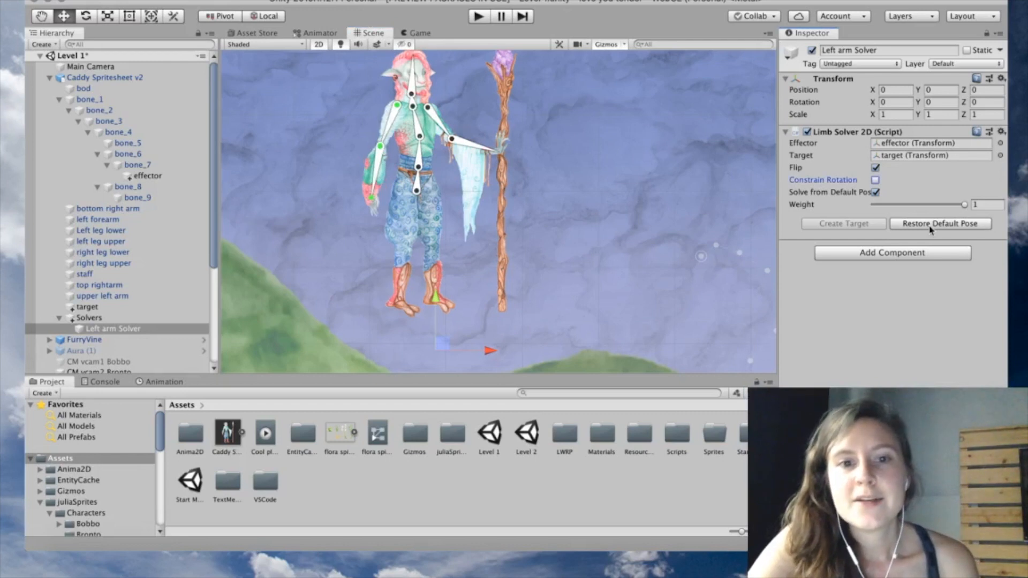